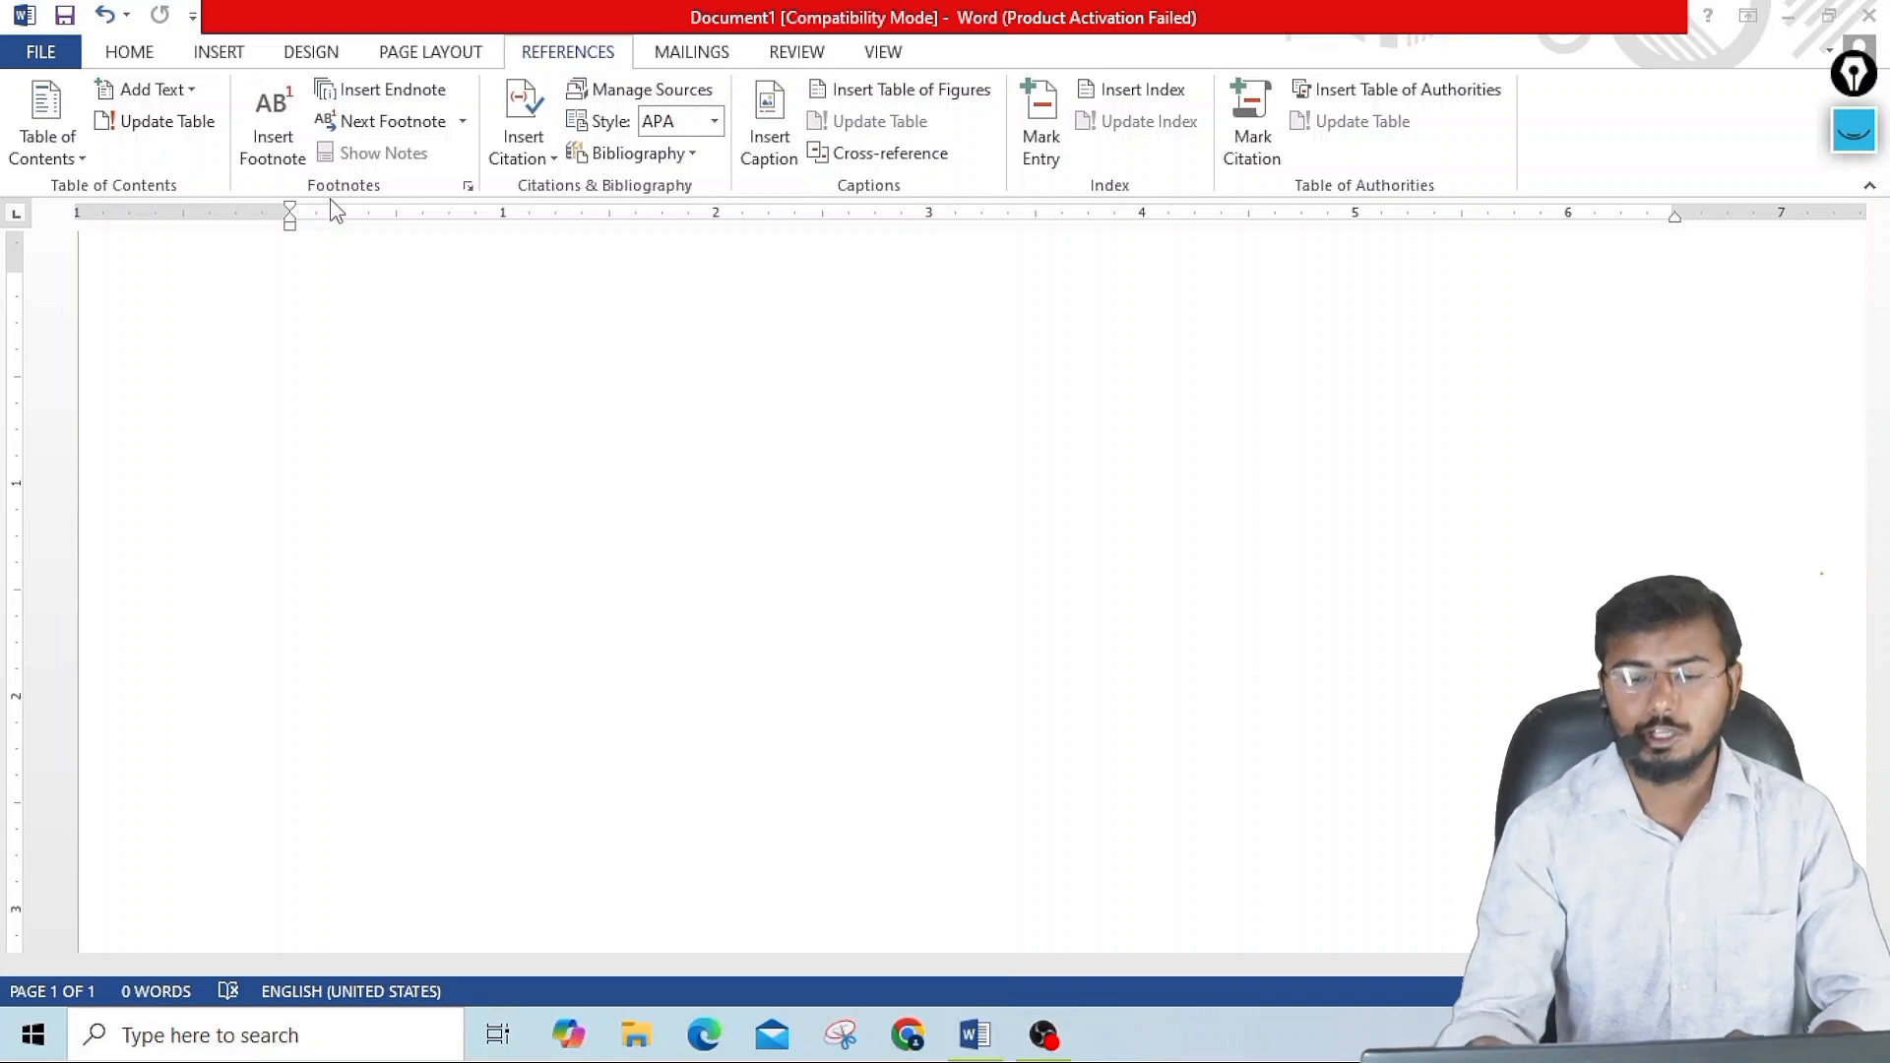
- Fill the blank document with many pages of automatically generated sample text
scroll(601, 366, "up", 4)
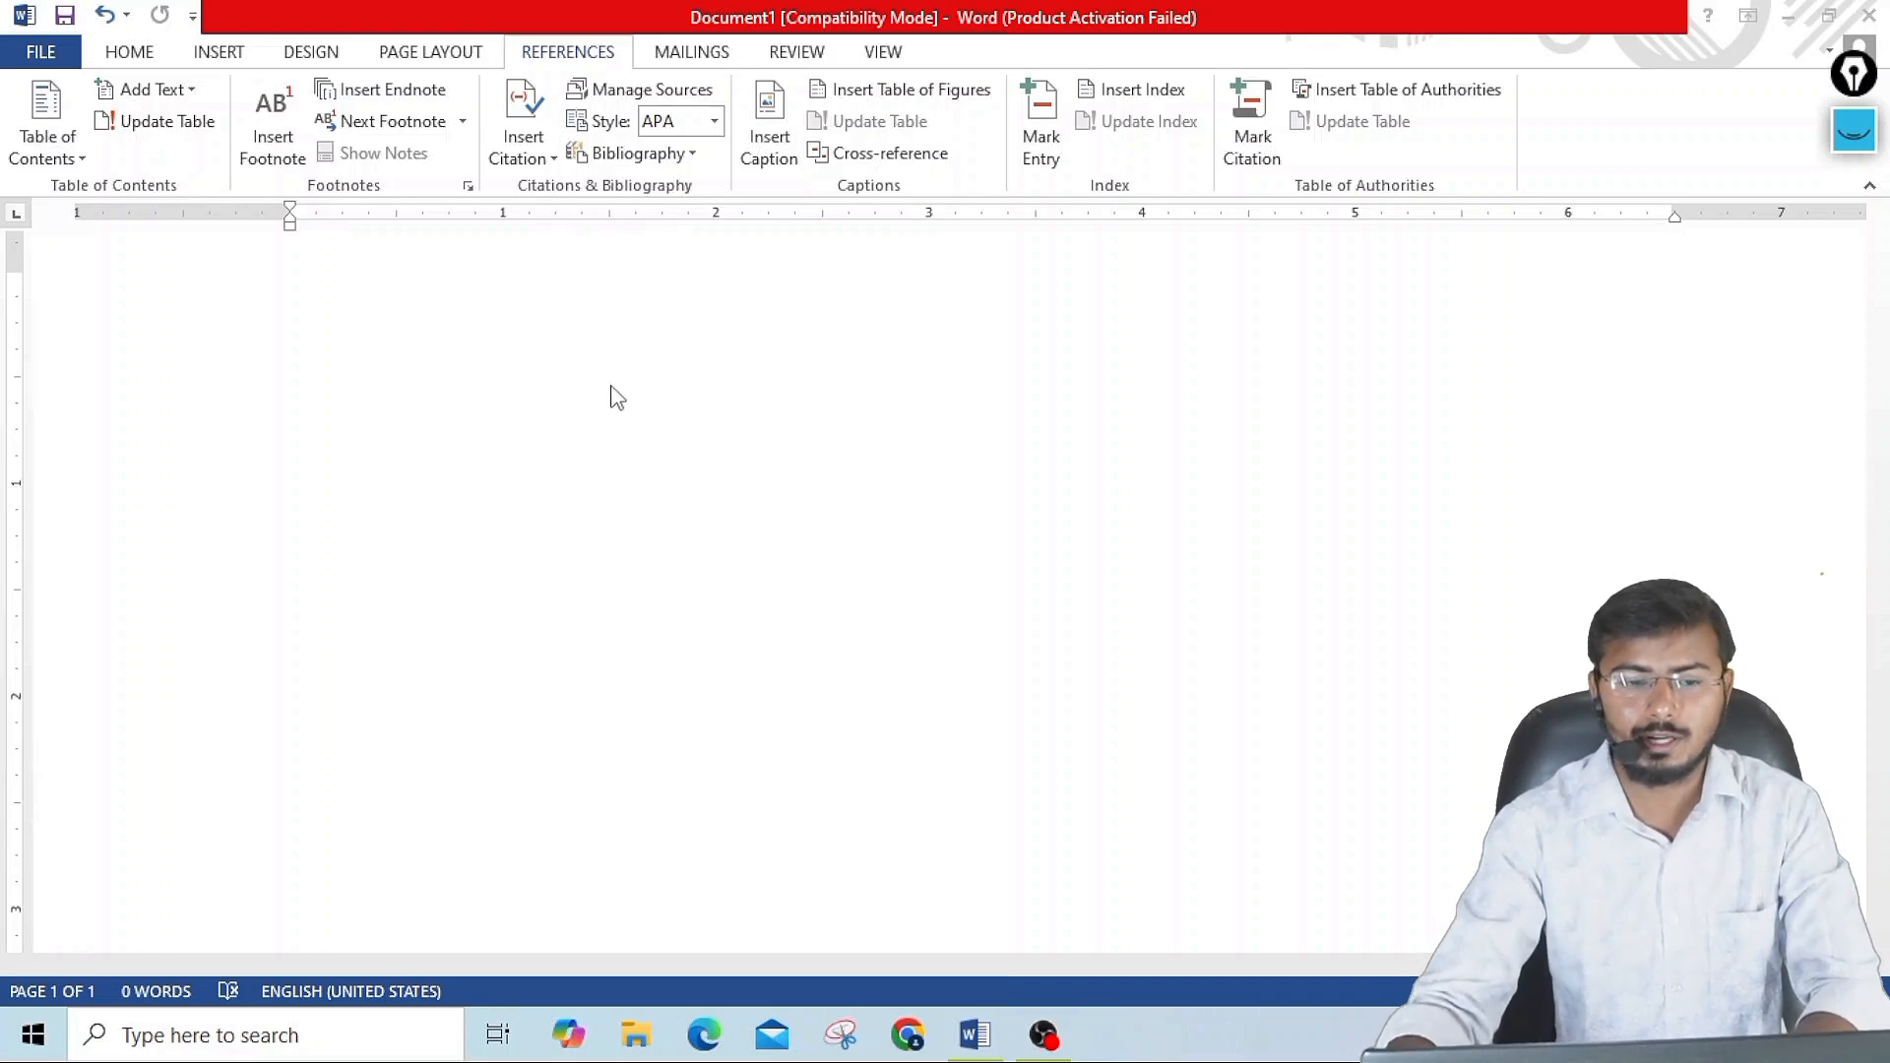
scroll(601, 414, "up", 3)
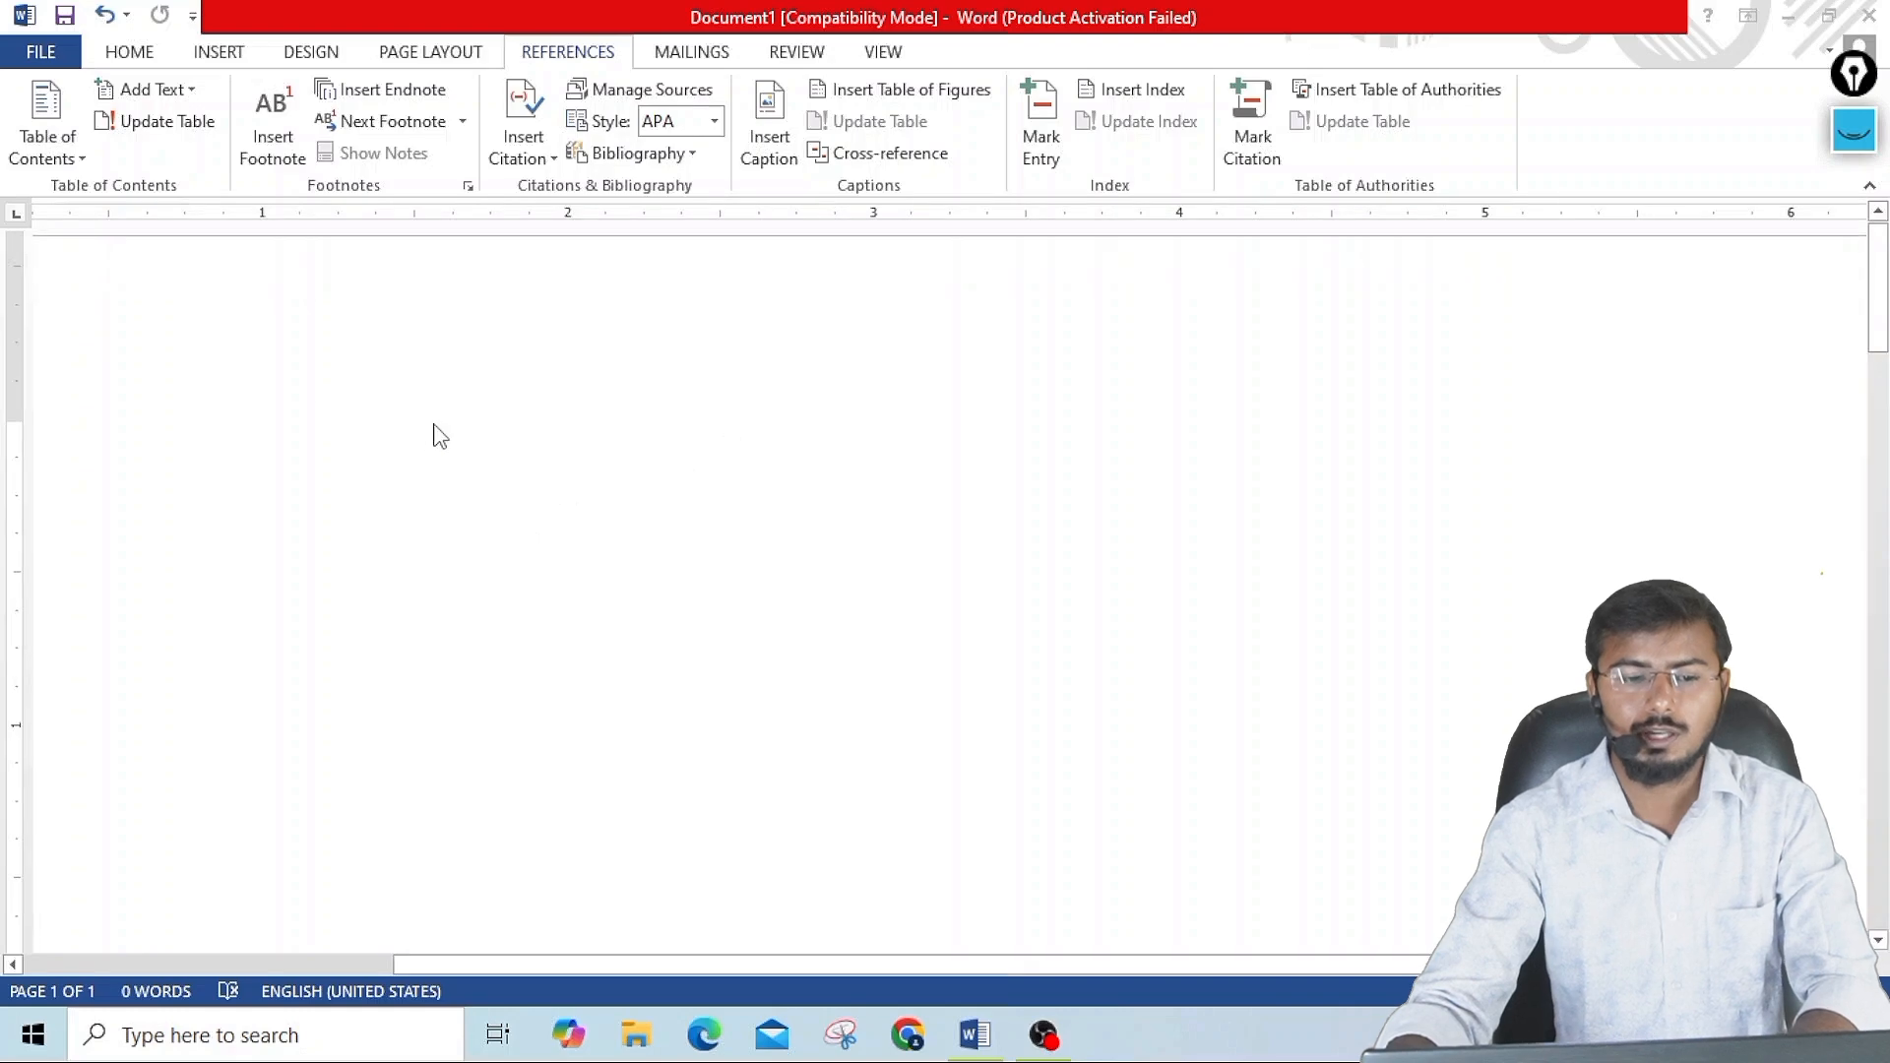
scroll(440, 440, "down", 4)
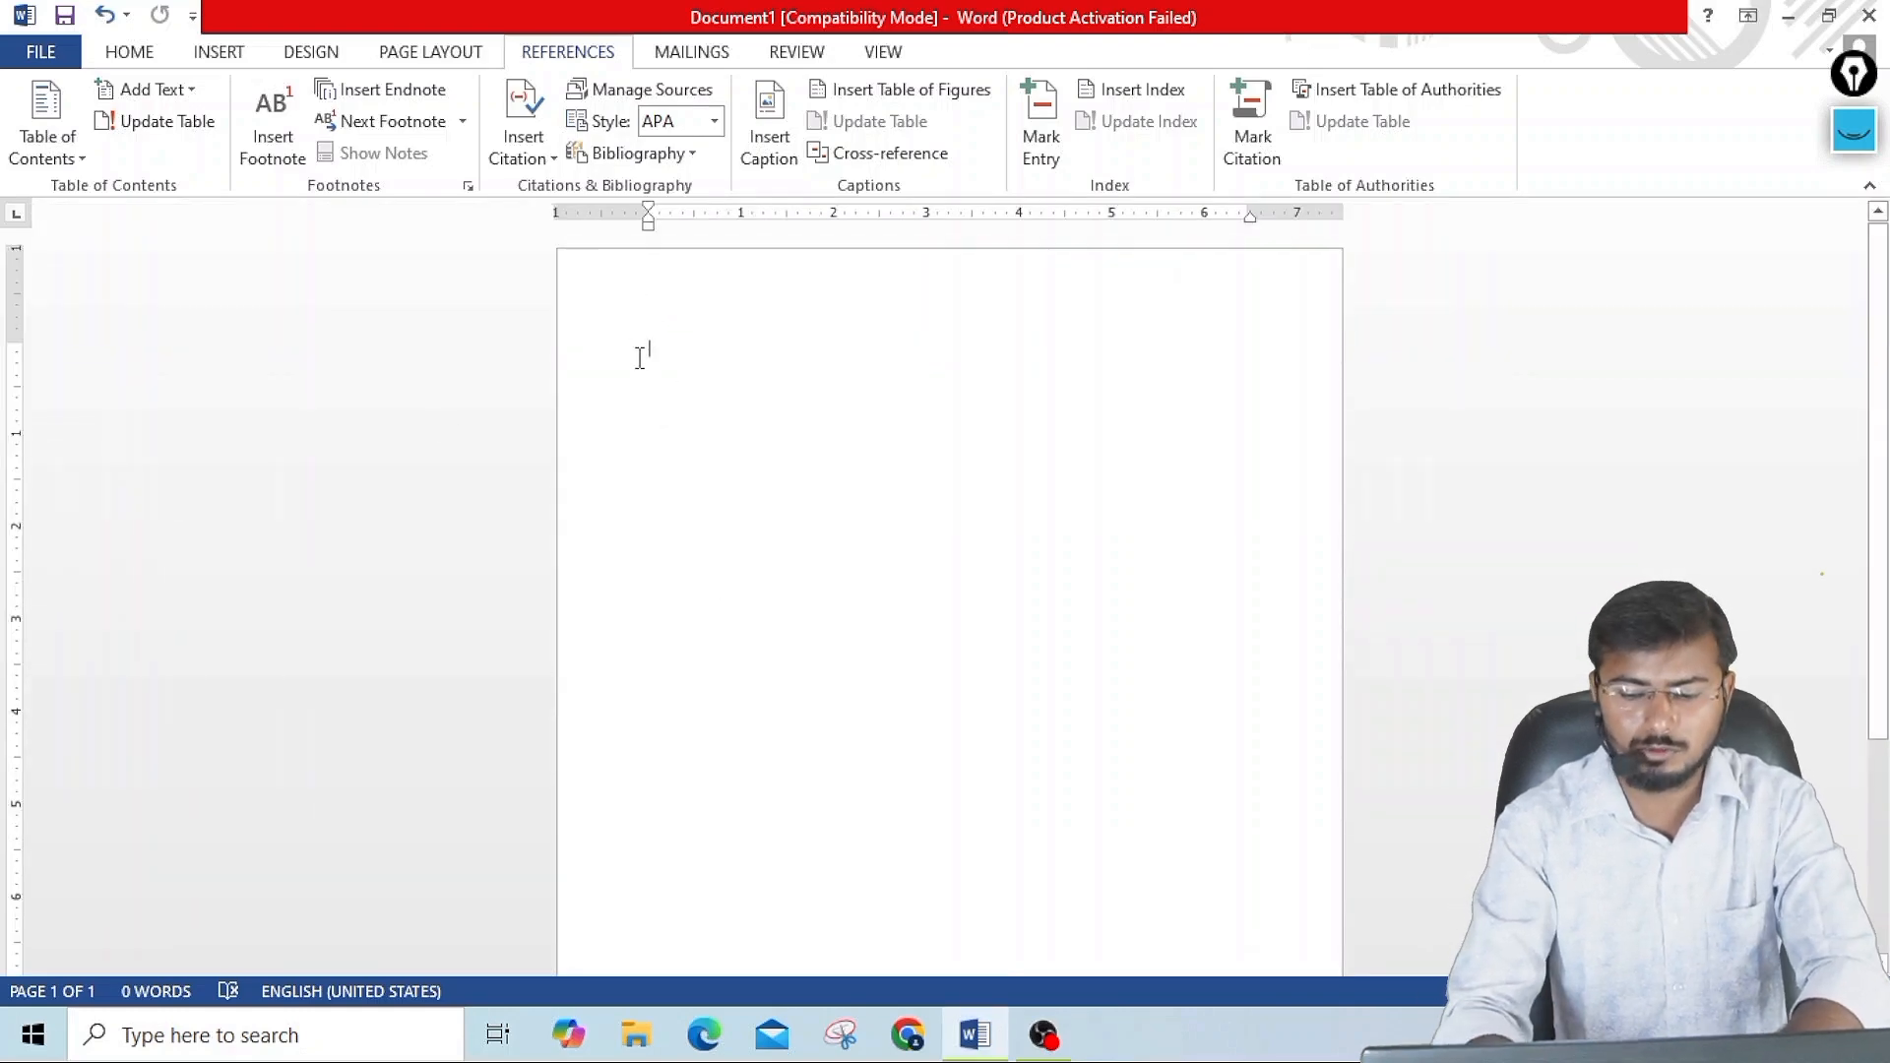
type("=r")
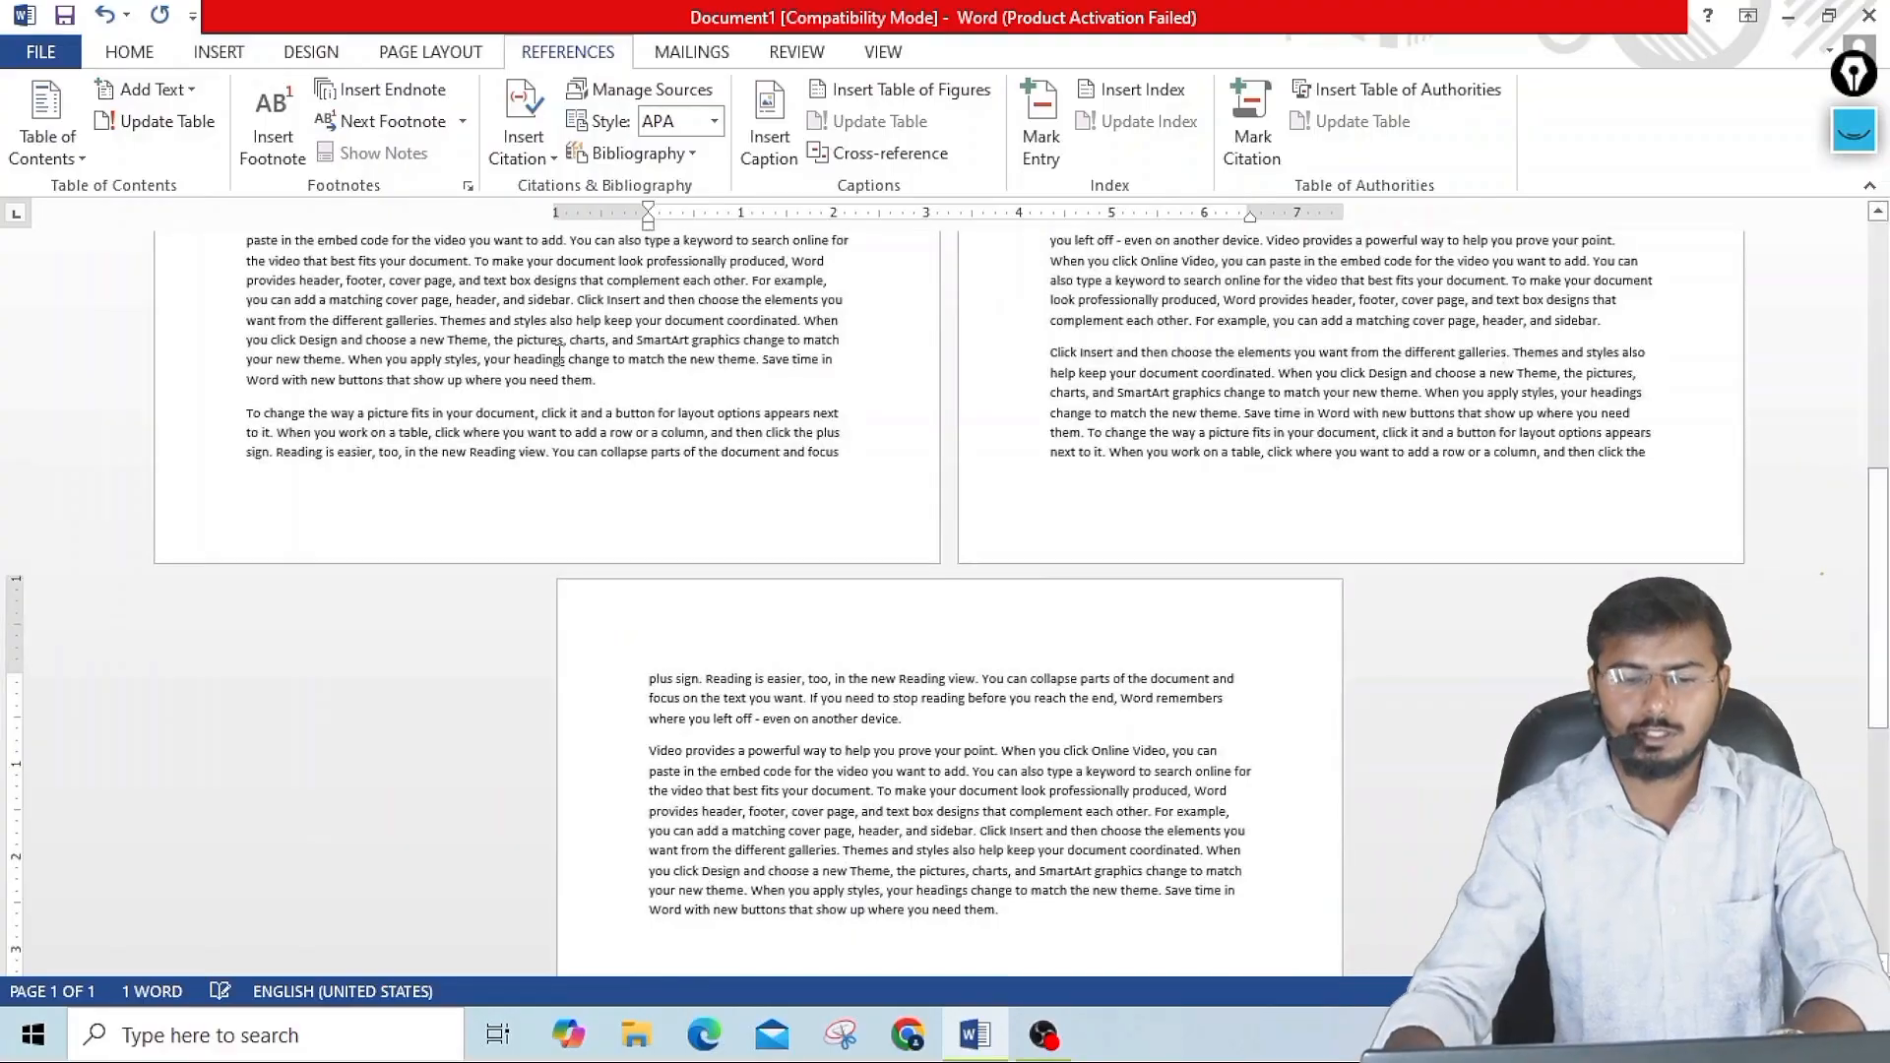
key("ctrl+a")
left_click(558, 356)
- Insert a footnote for the word "powerful" in the page 3 paragraph starting "Video provides", with the note text "saktishali"
scroll(610, 394, "down", 10)
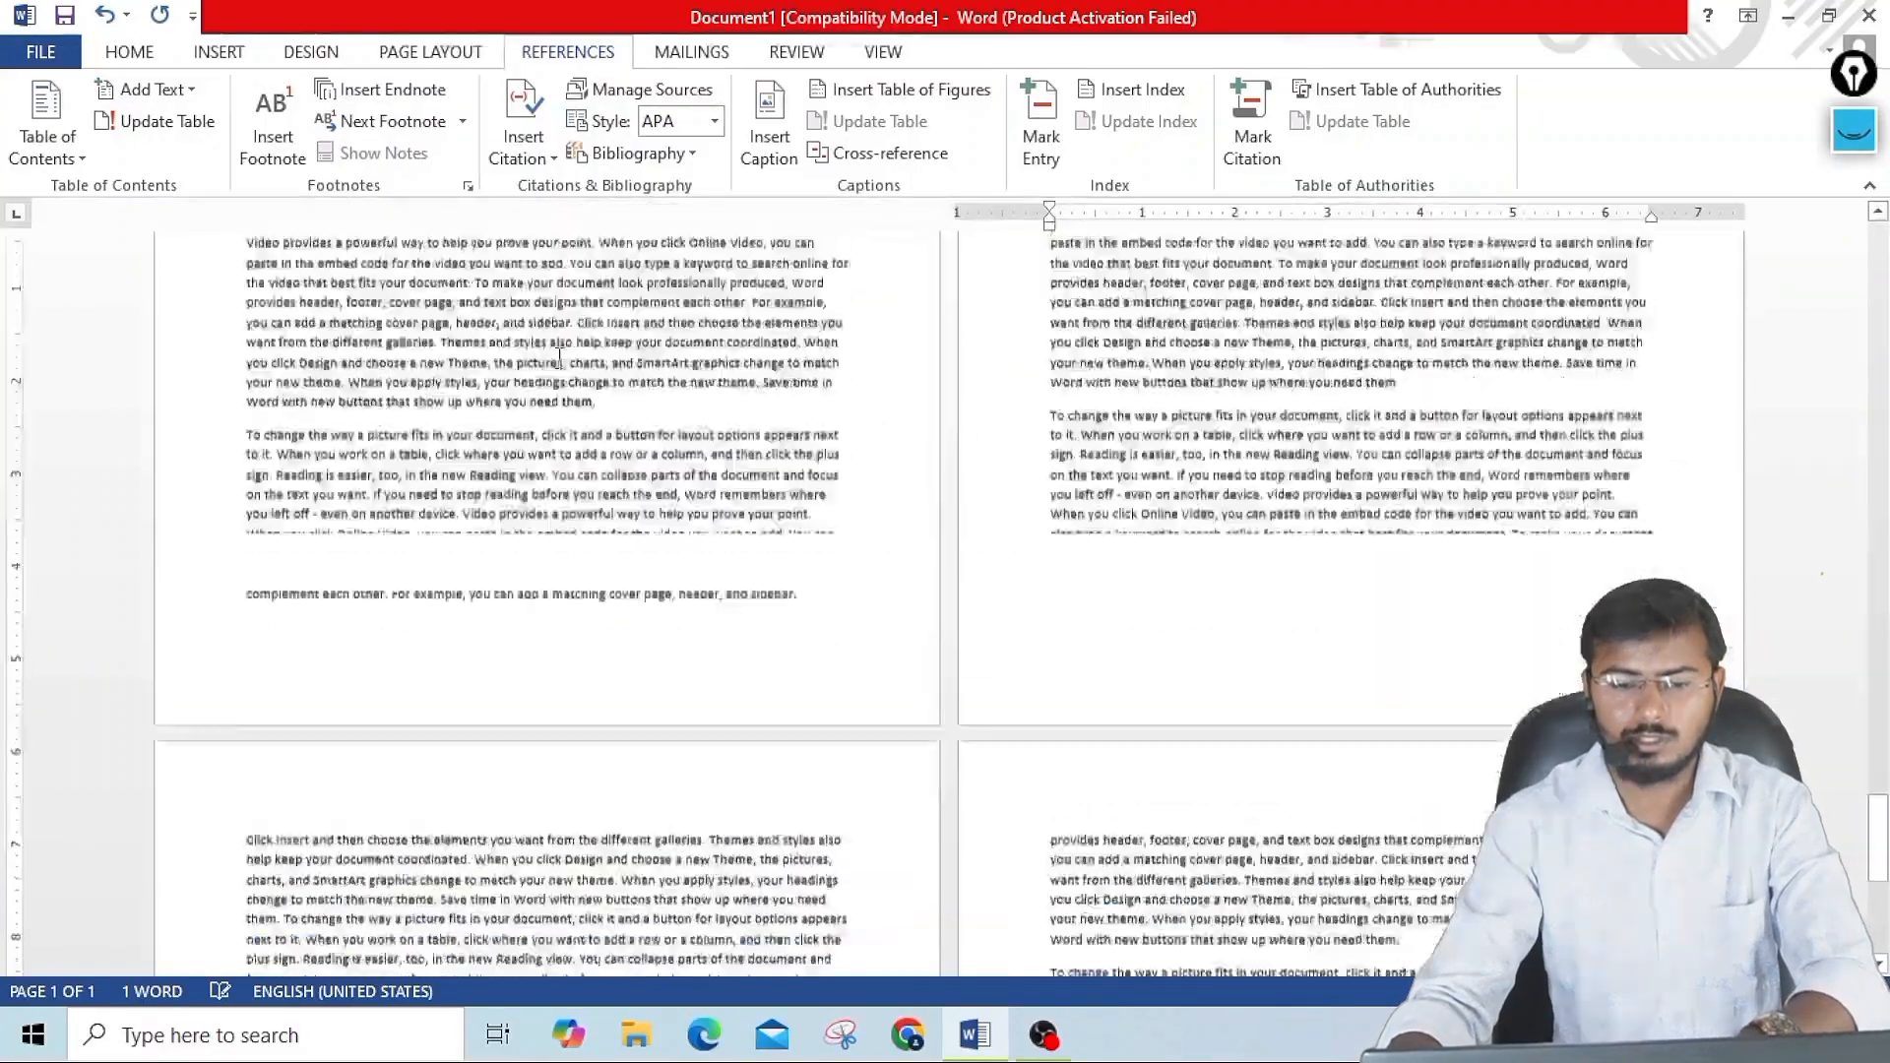
scroll(677, 428, "up", 5)
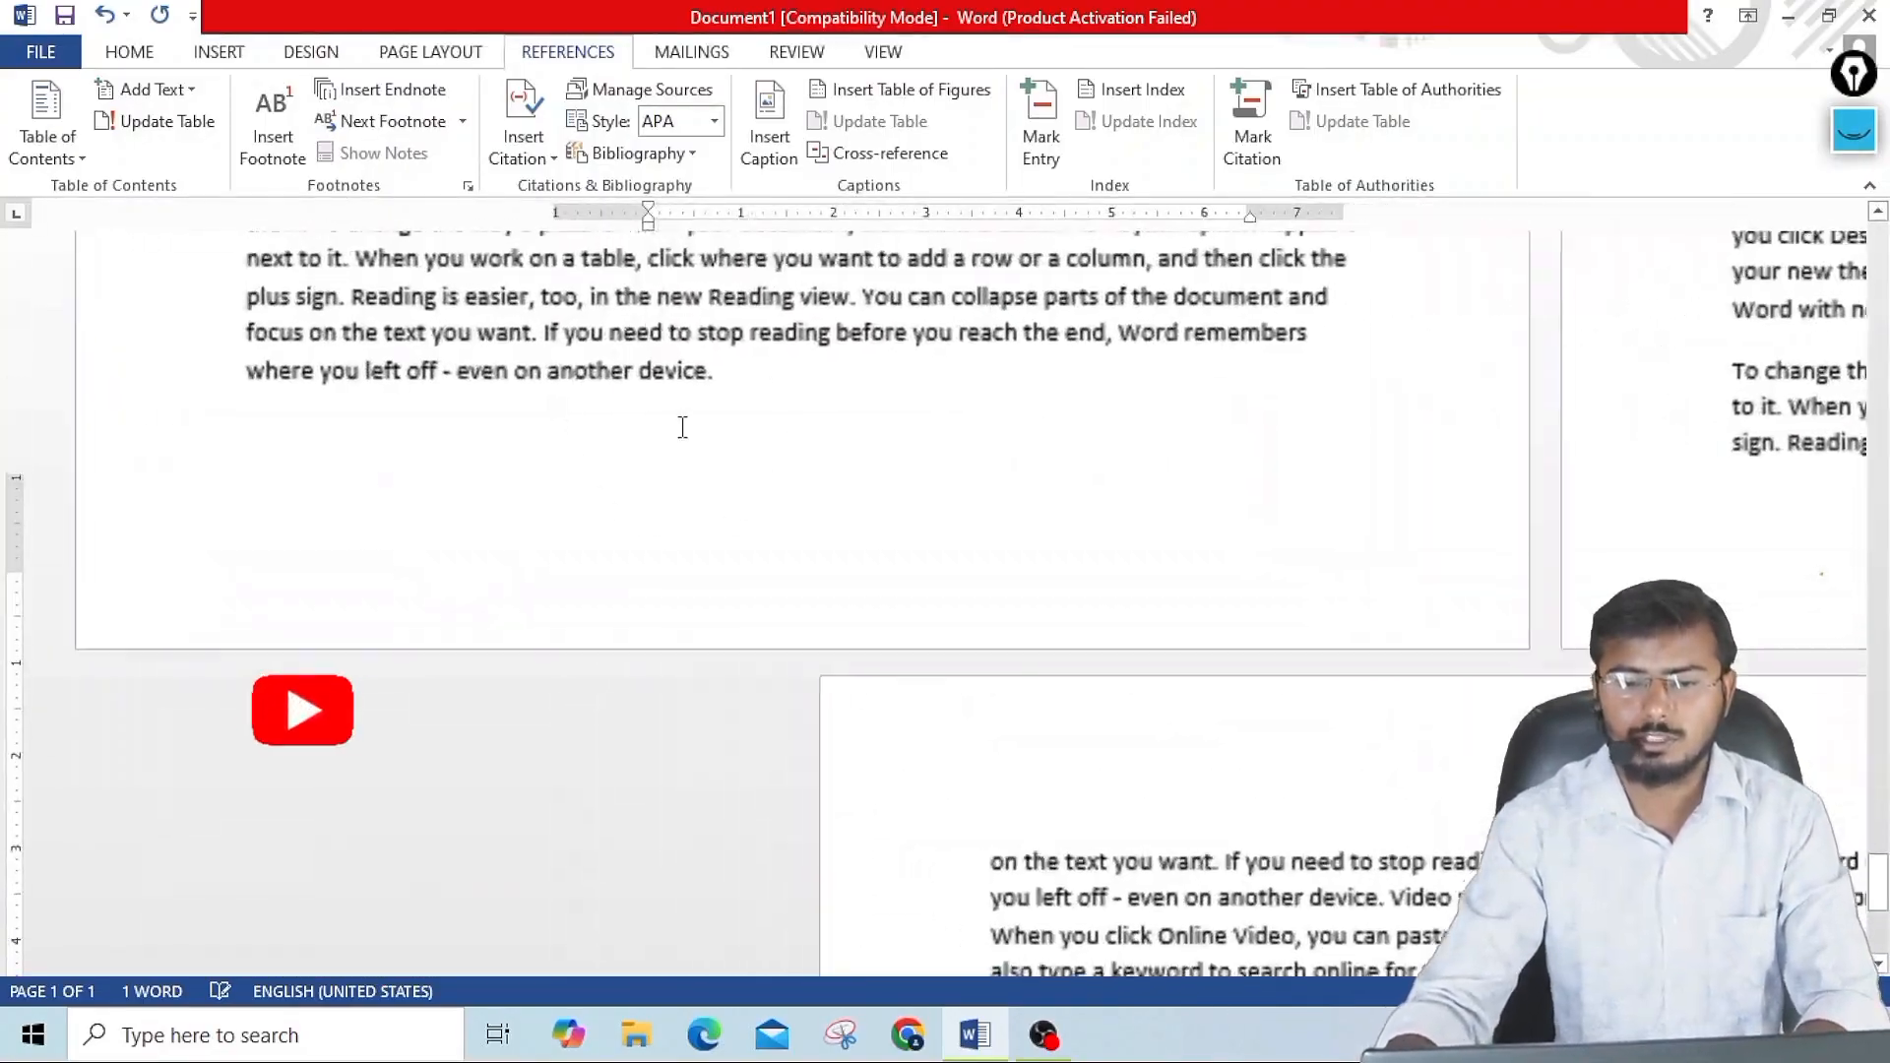
scroll(696, 434, "down", 10)
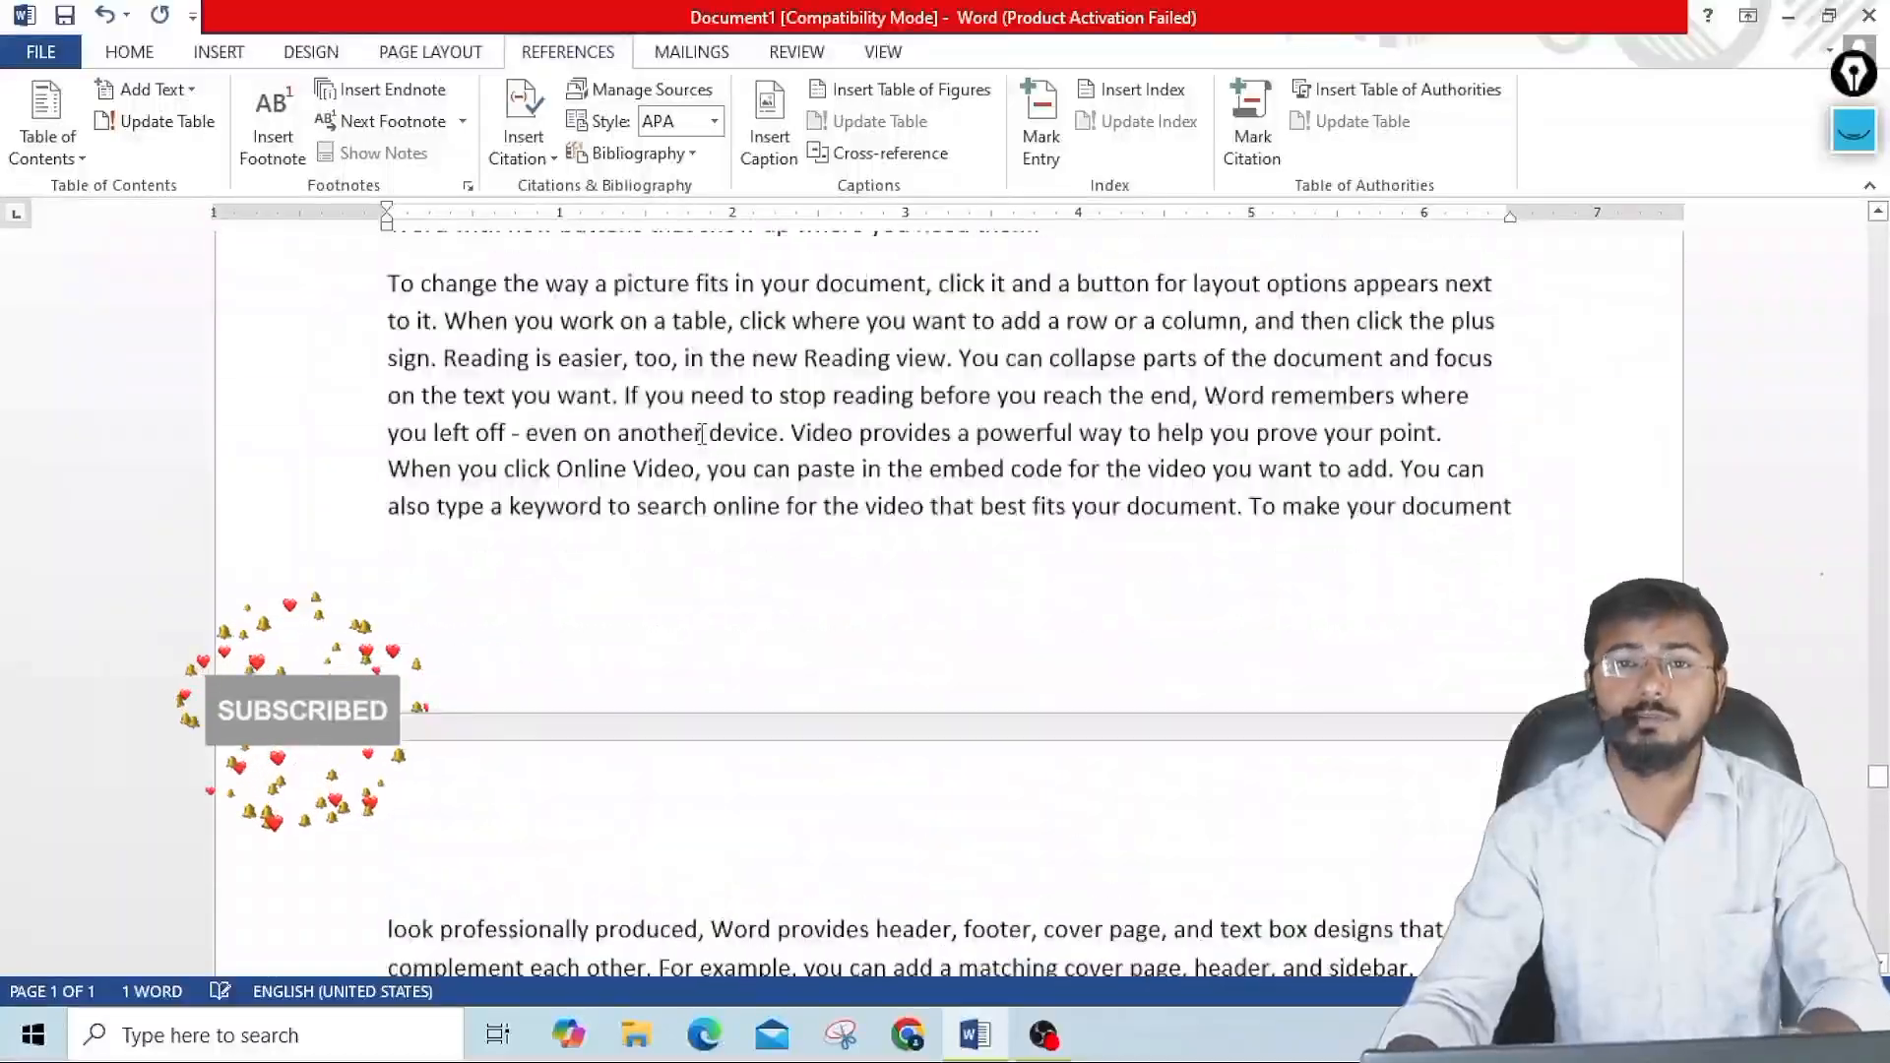
scroll(698, 432, "down", 5)
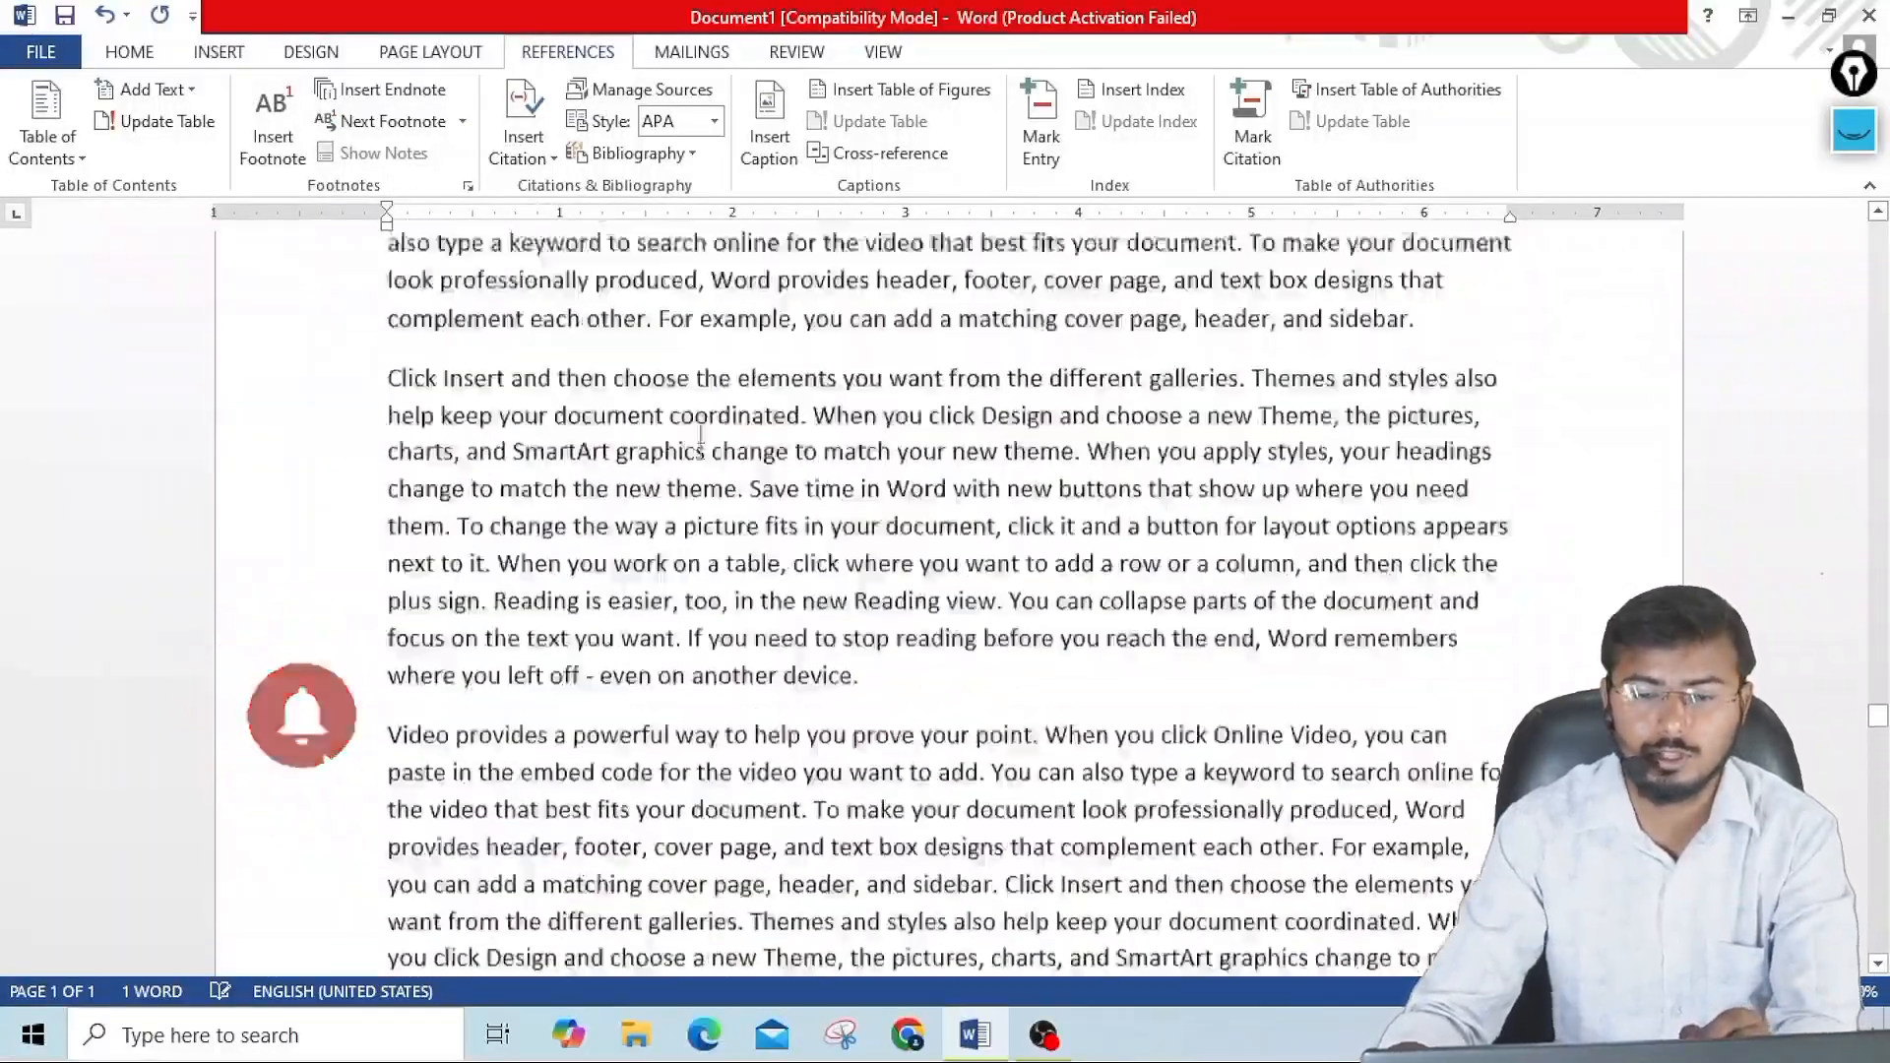
left_click_drag(1880, 711, 1881, 345)
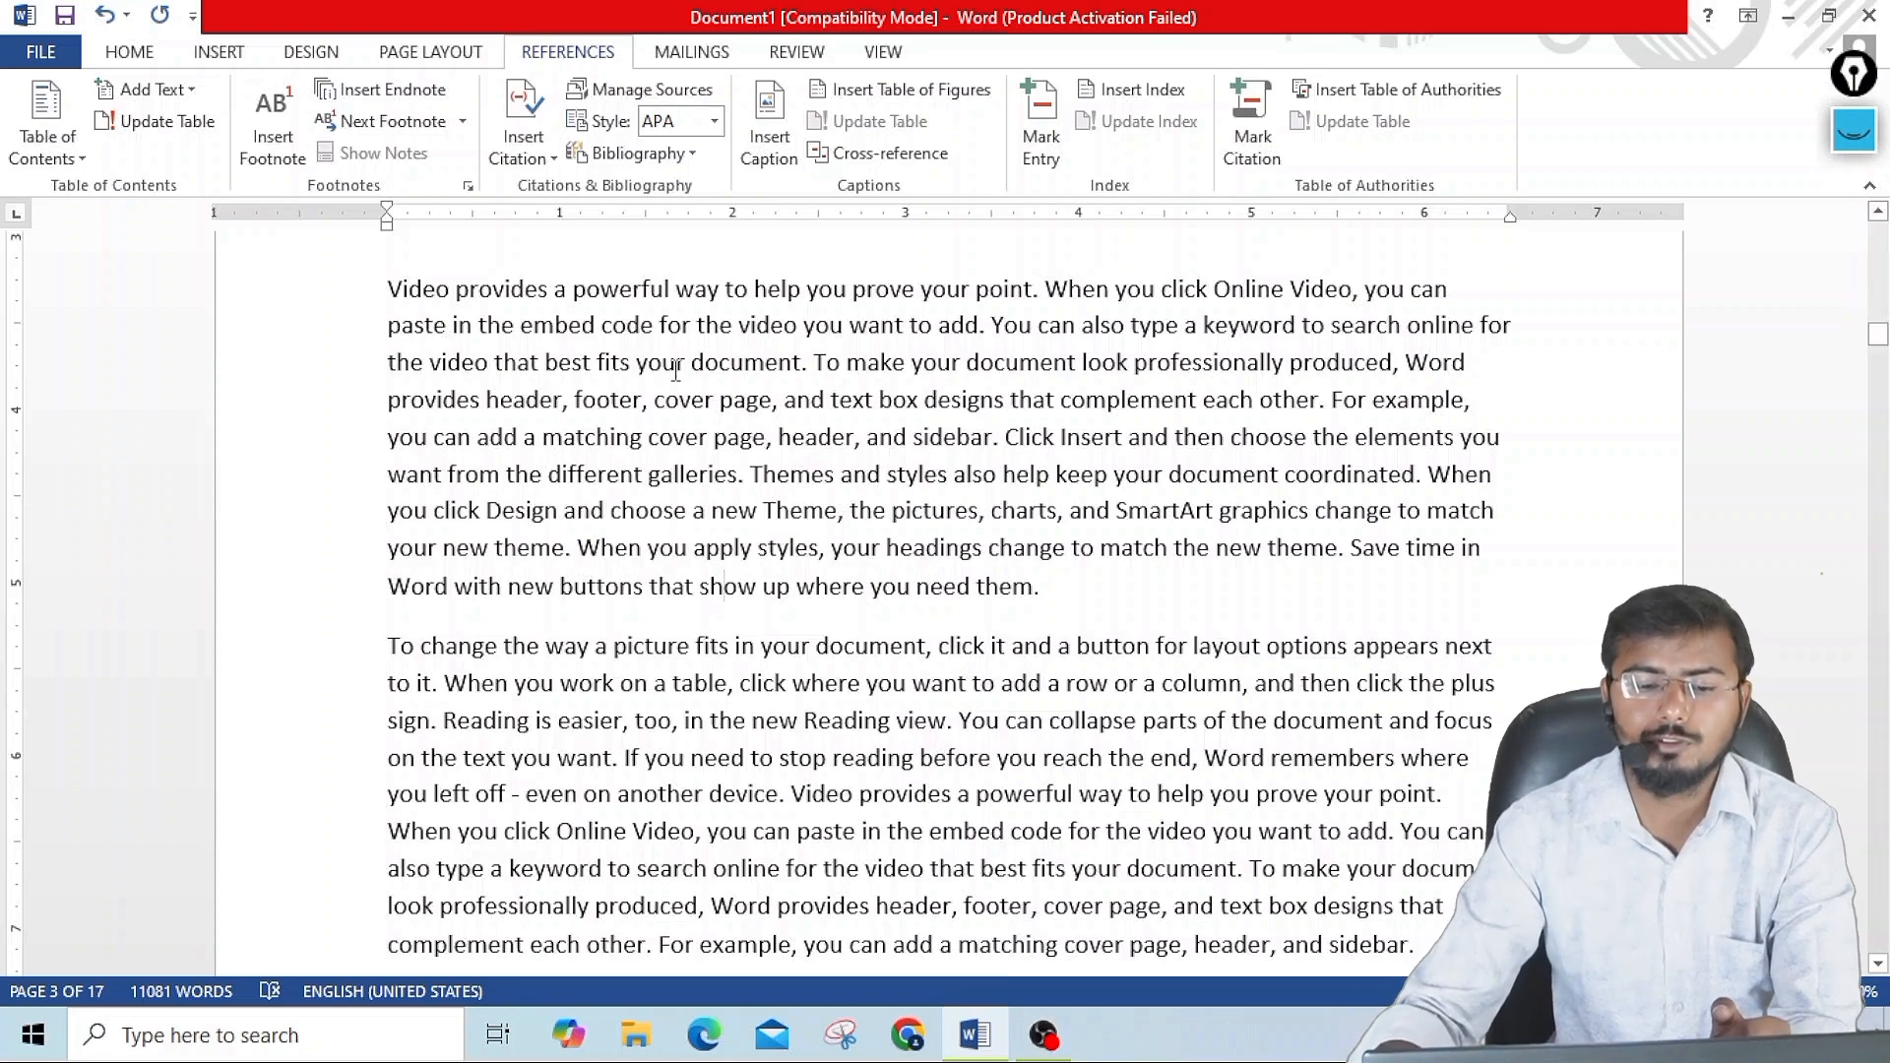
double_click(621, 288)
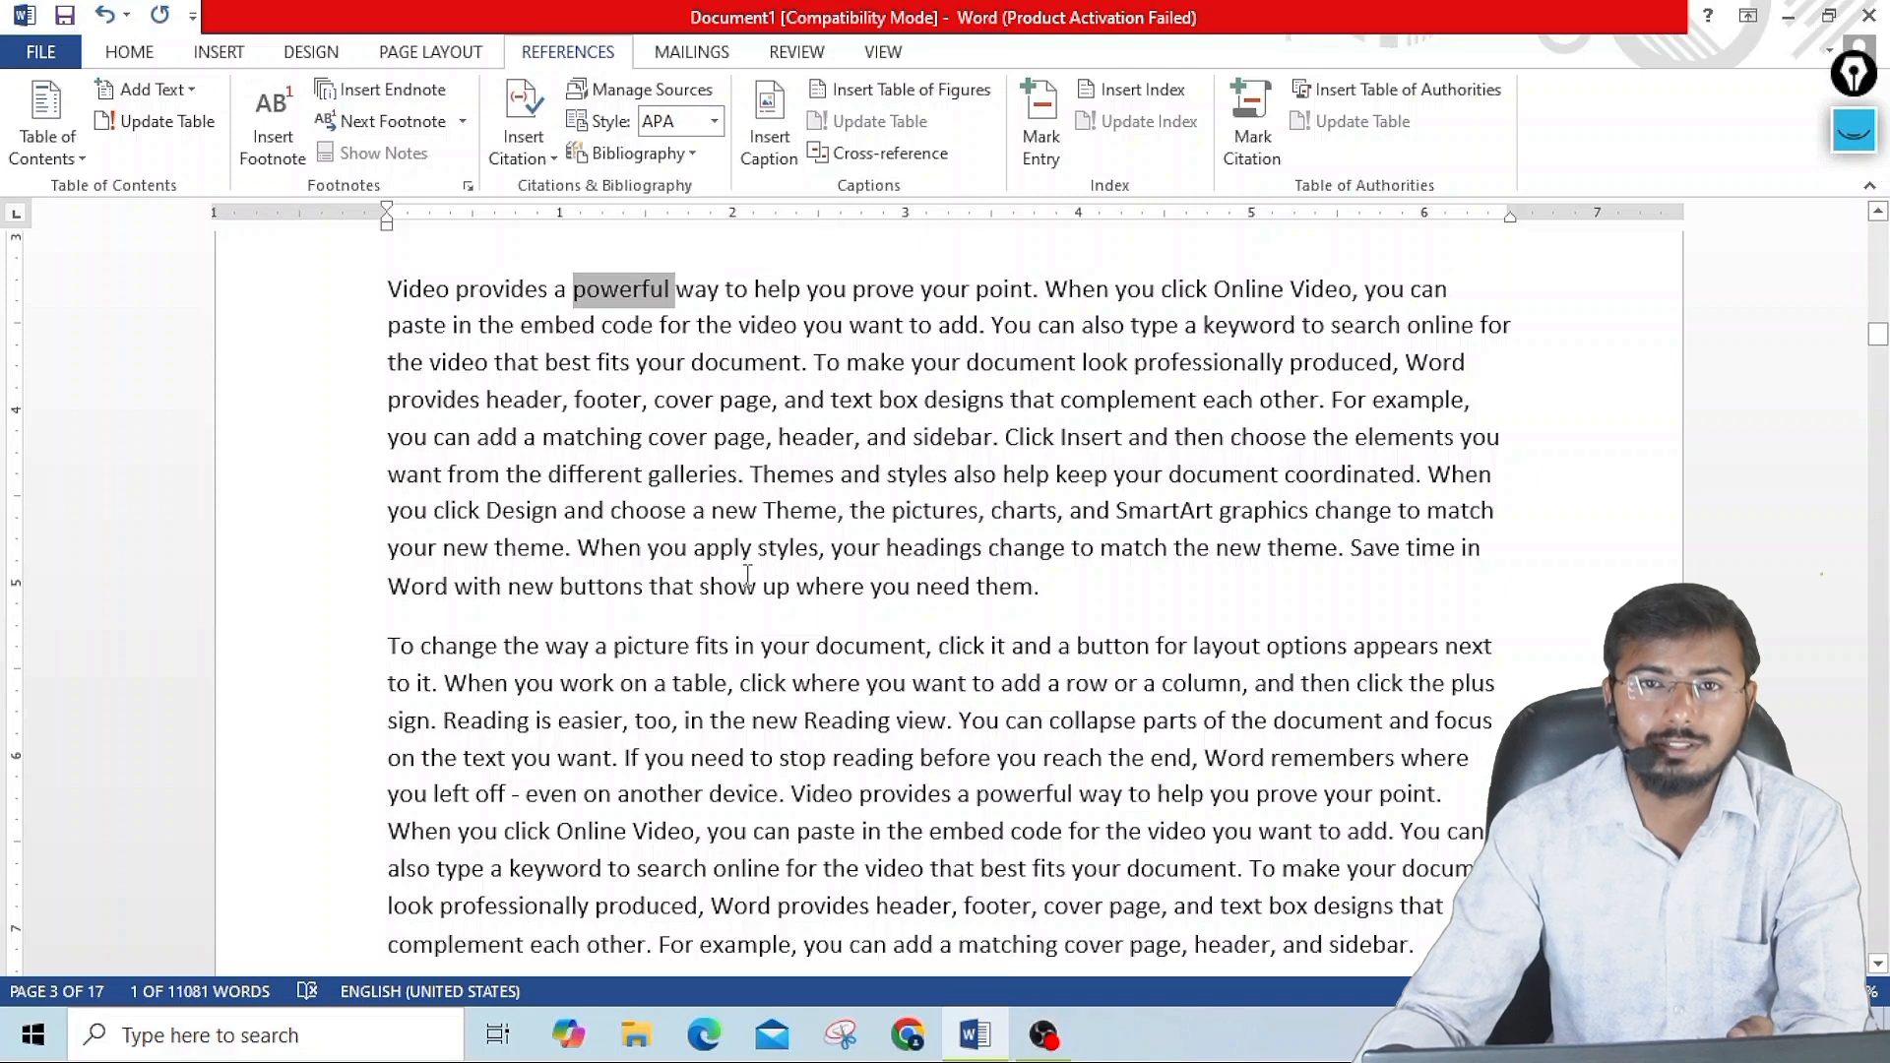
left_click(287, 166)
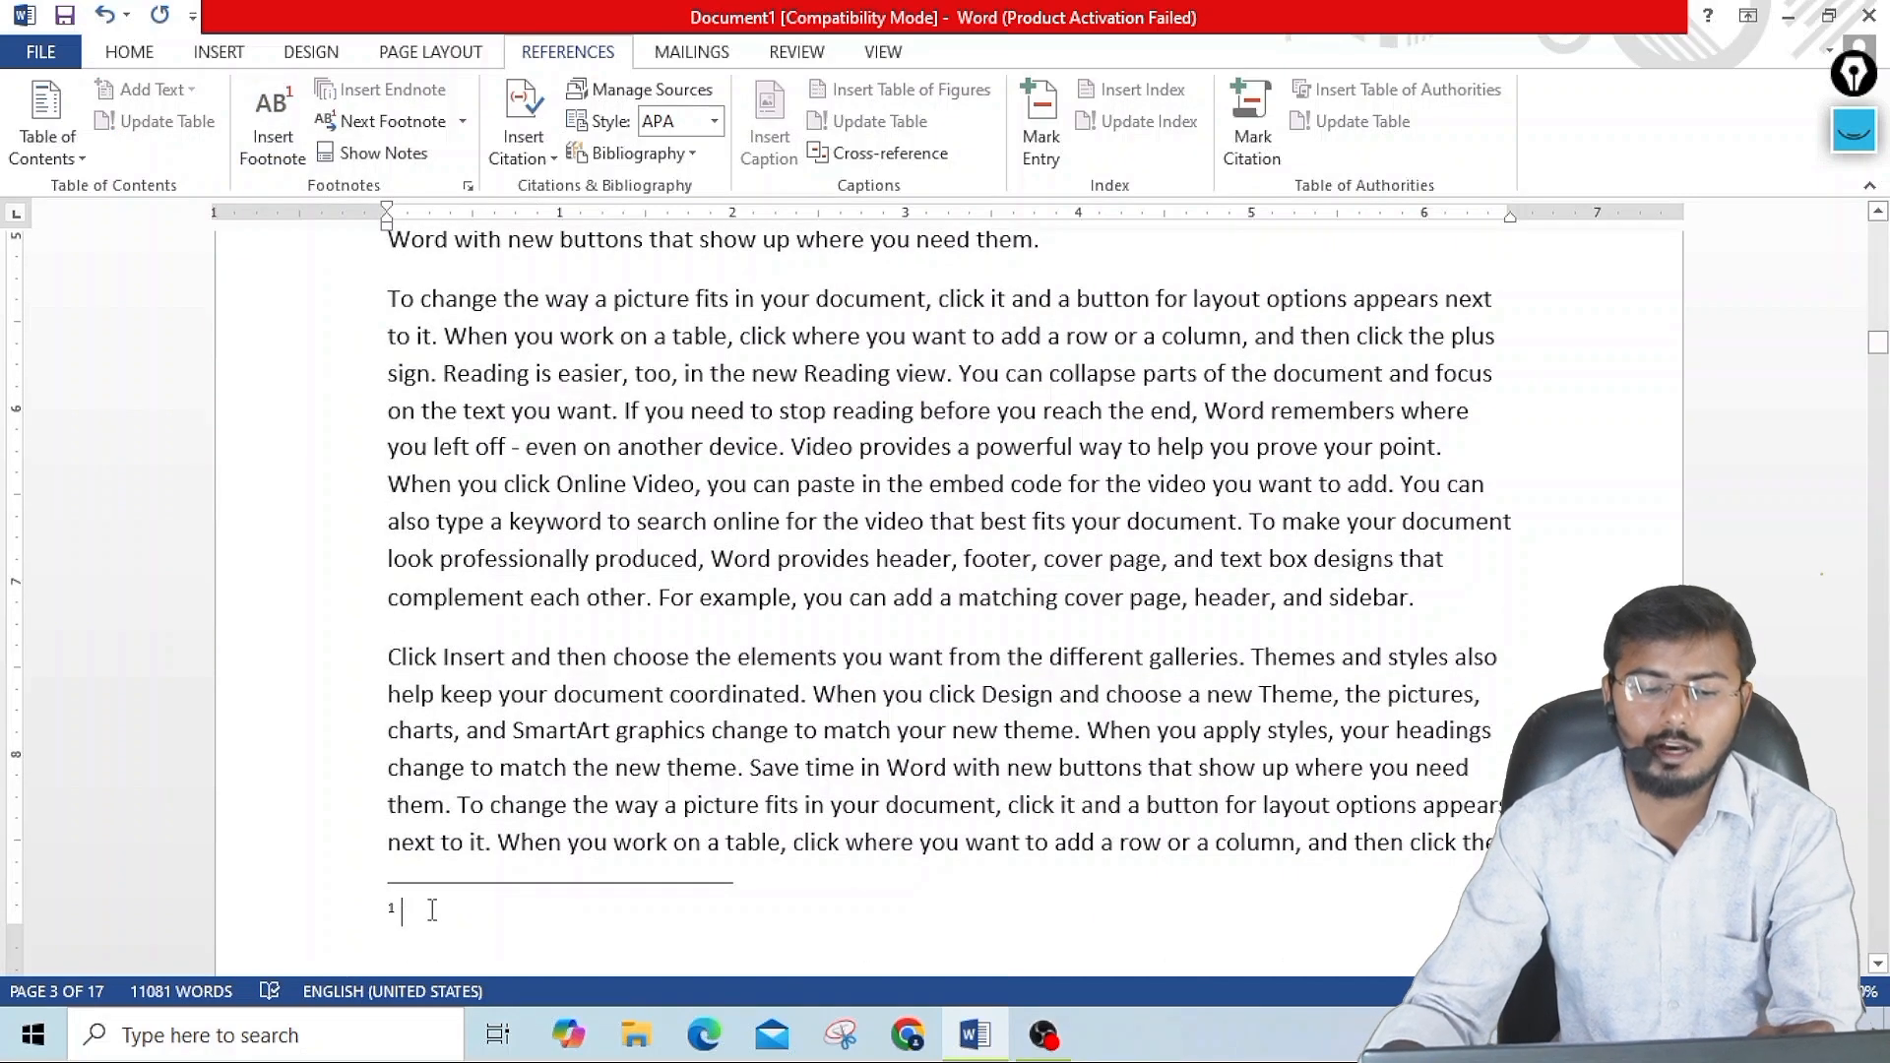
type("sakt")
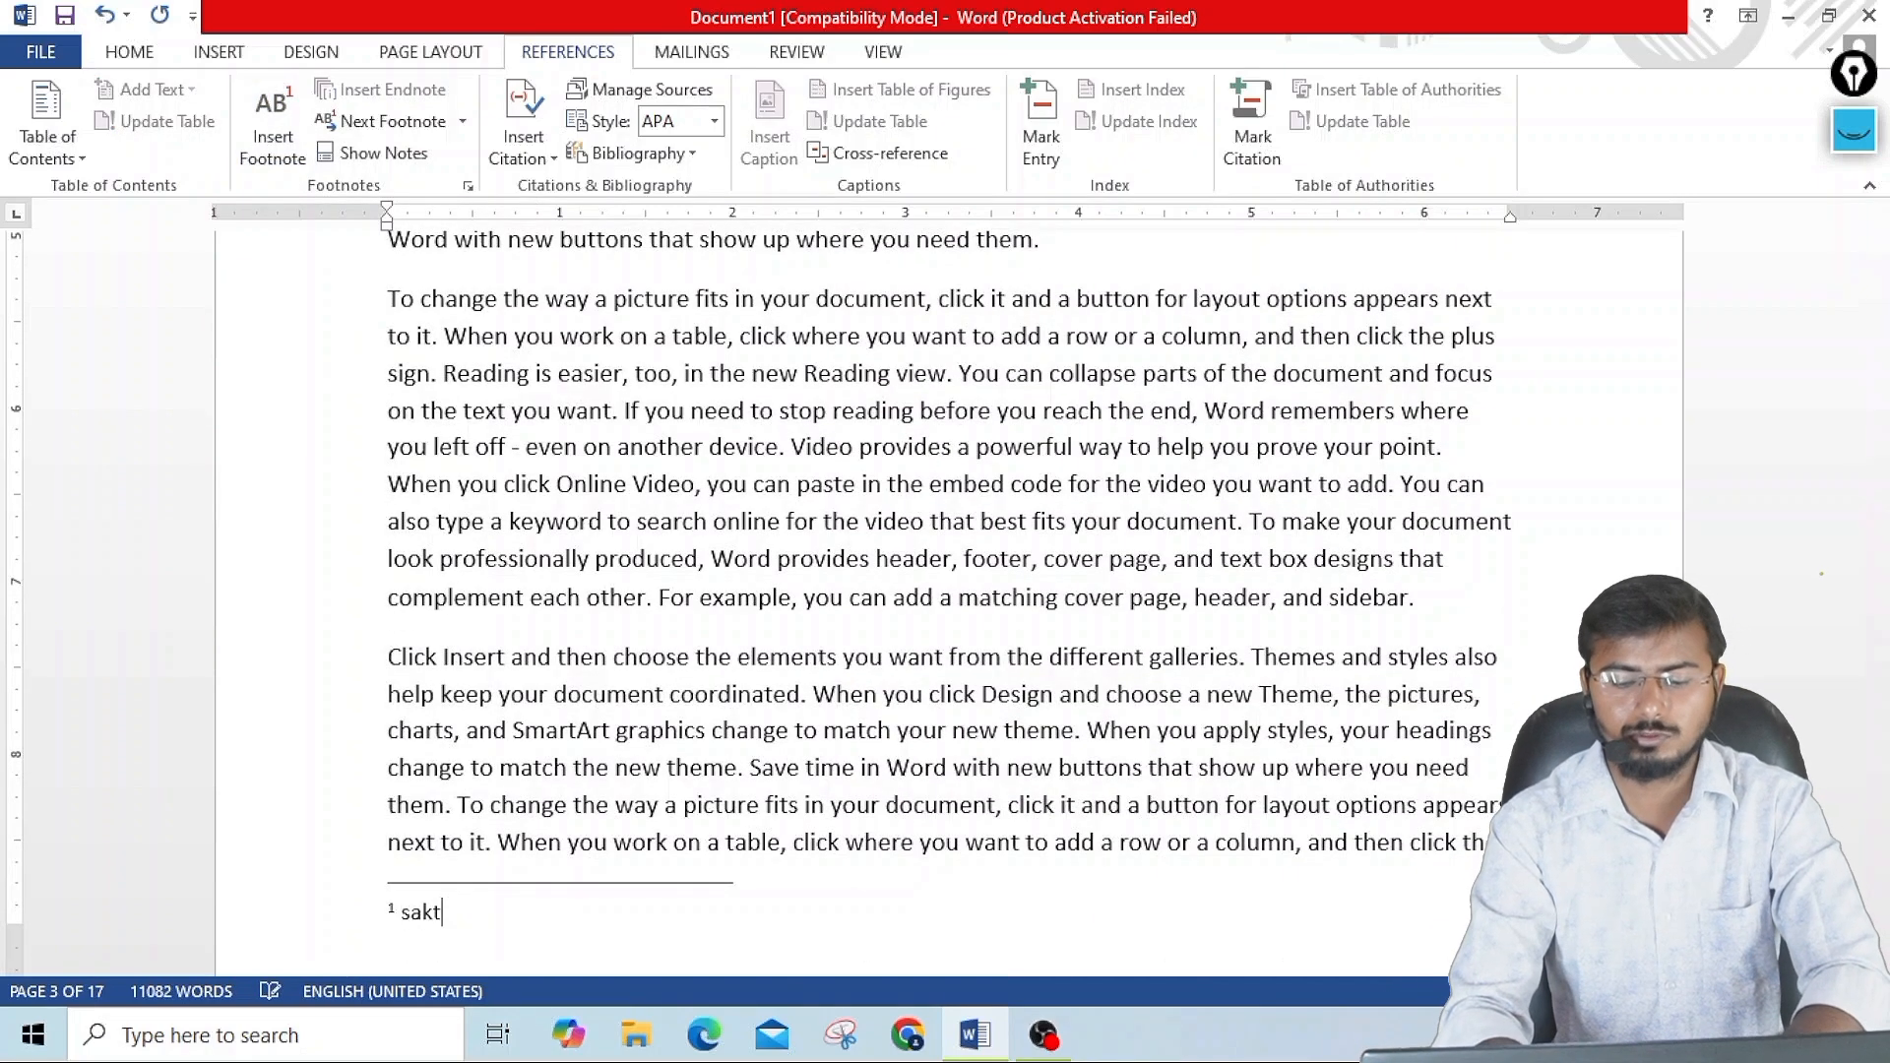
type("ishali")
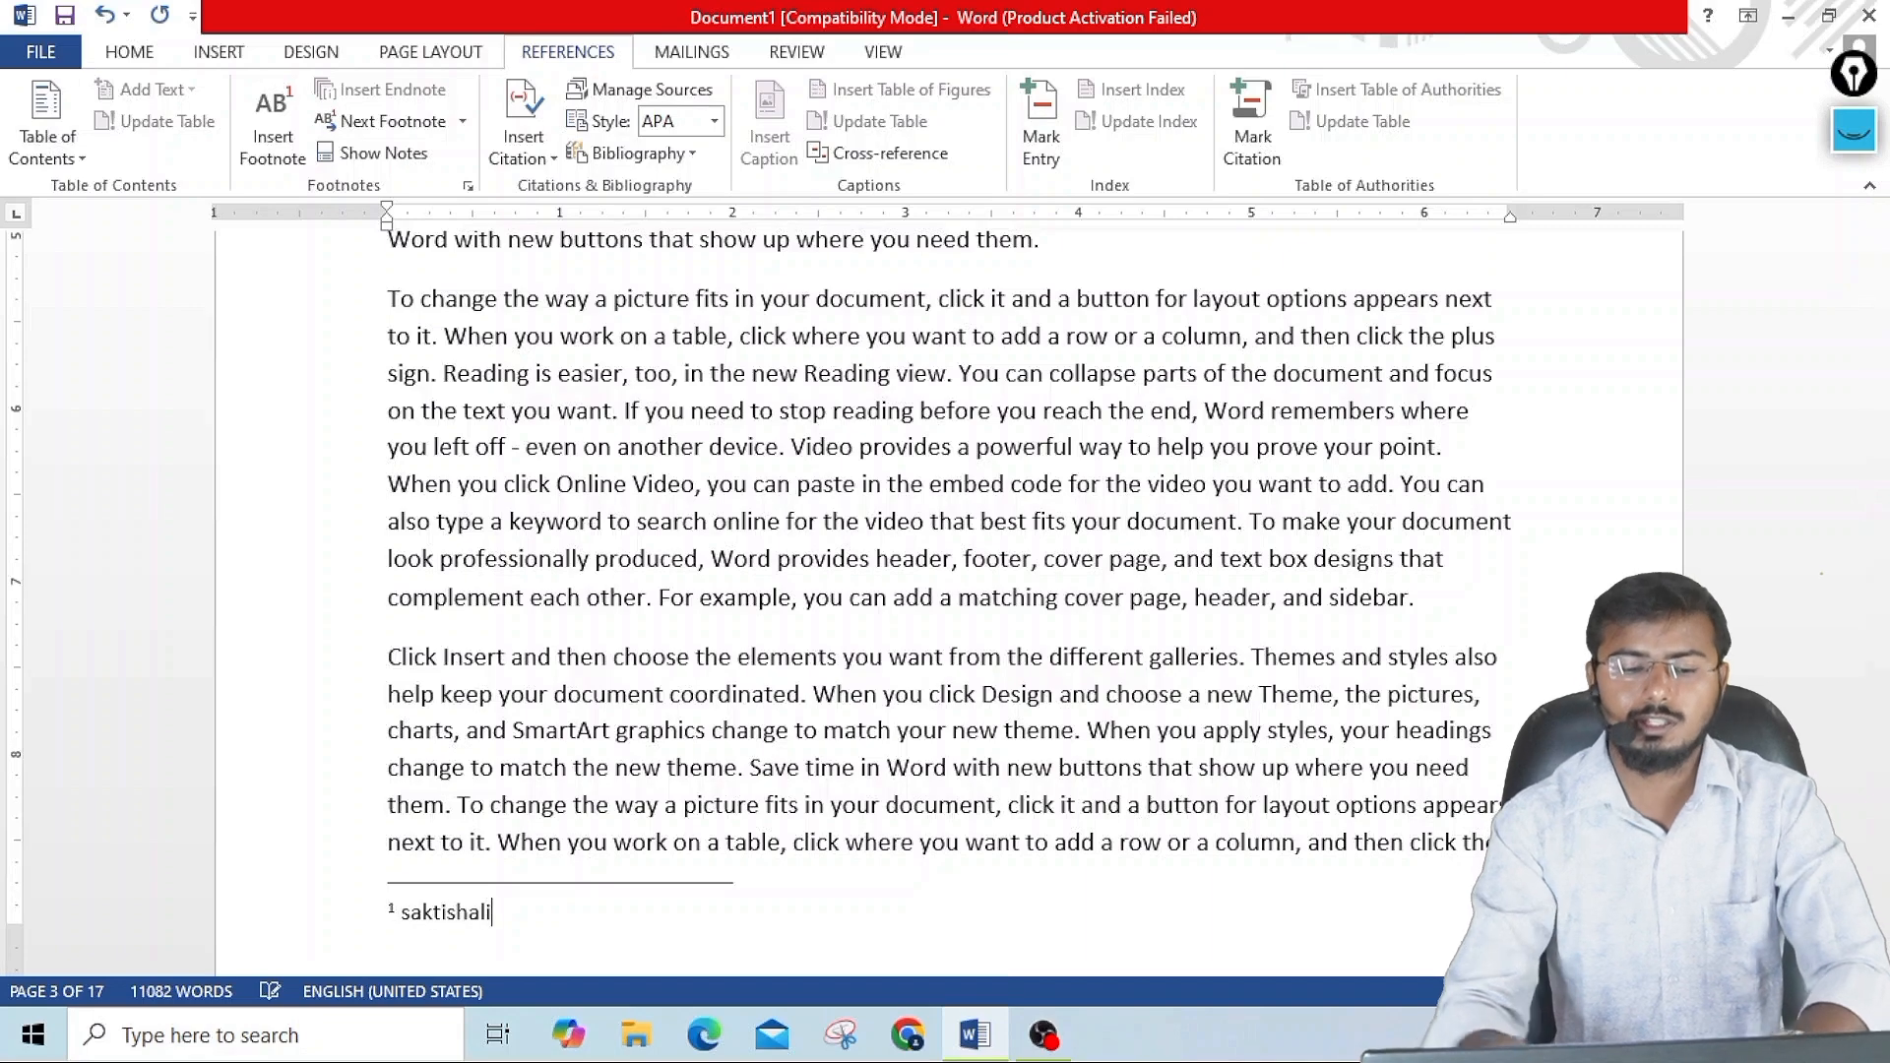
- Insert a footnote for the word "reading" in "If you need to stop reading" on page 3, with the text "Padhna"
scroll(481, 822, "up", 5)
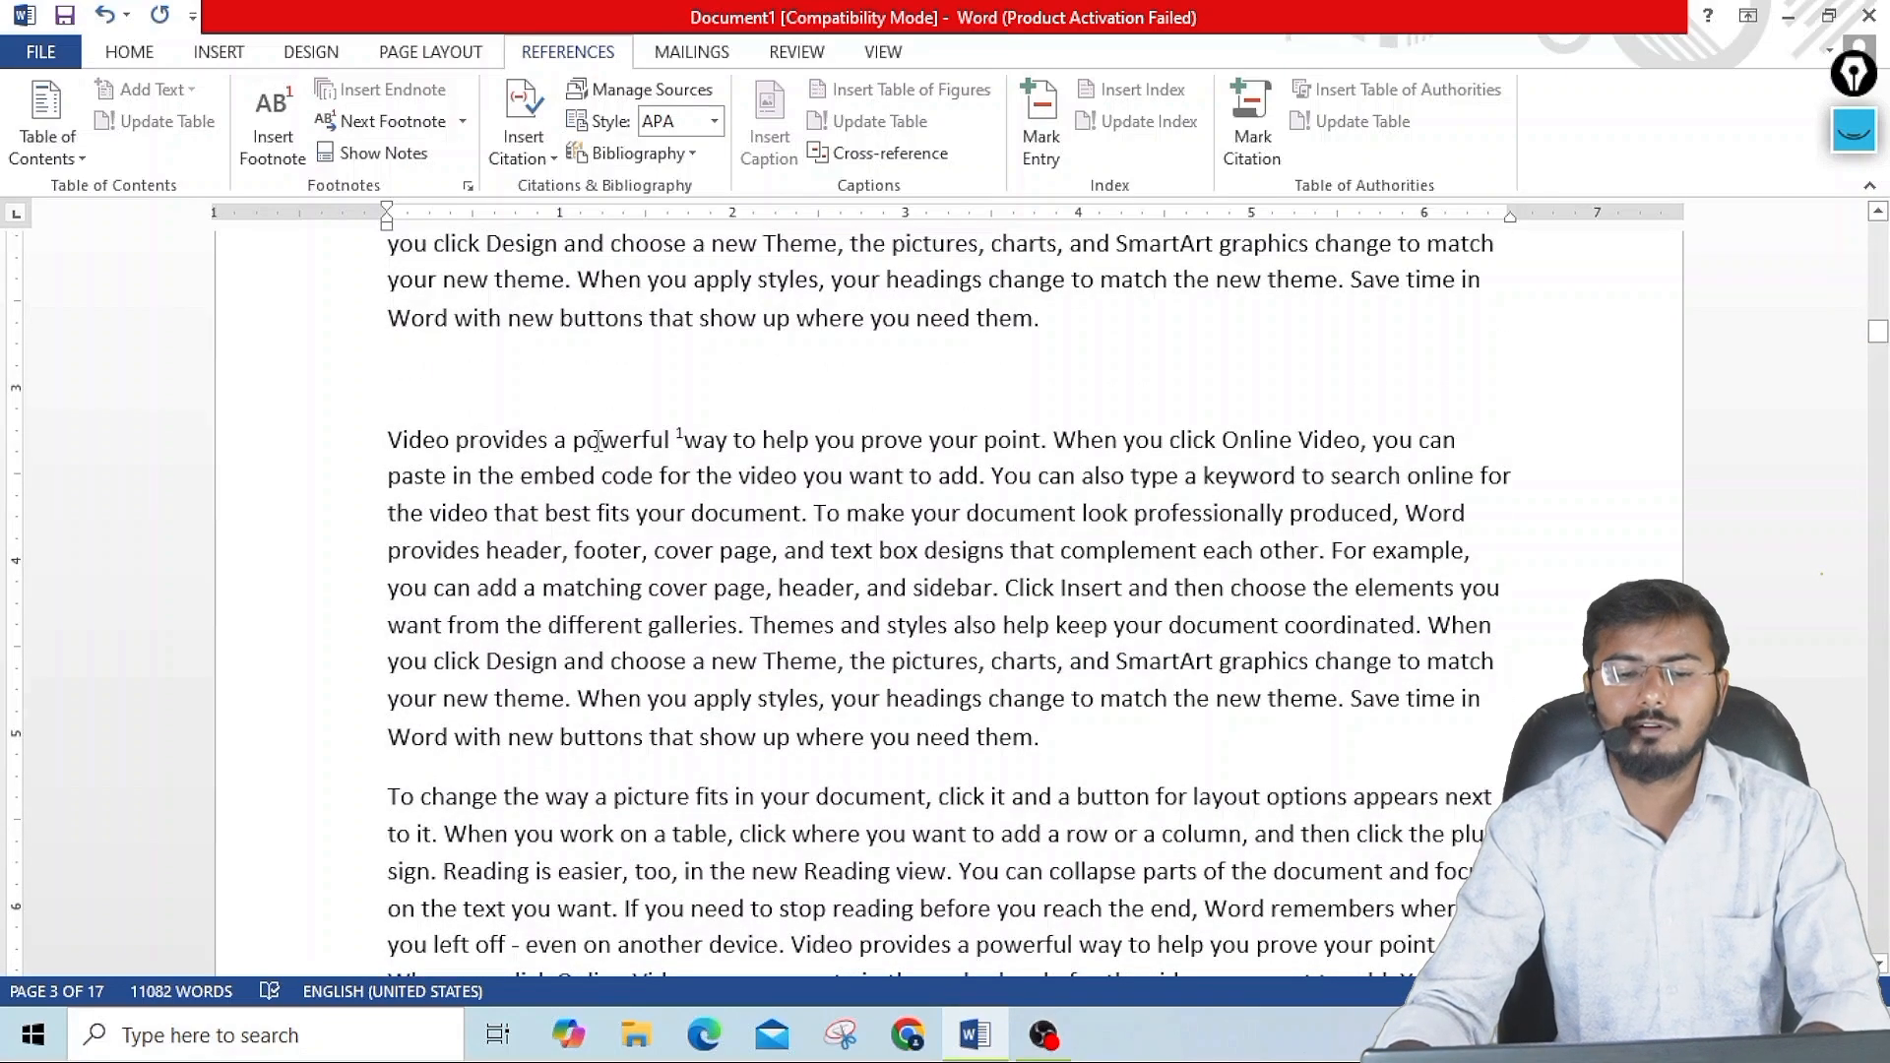
scroll(684, 443, "down", 4)
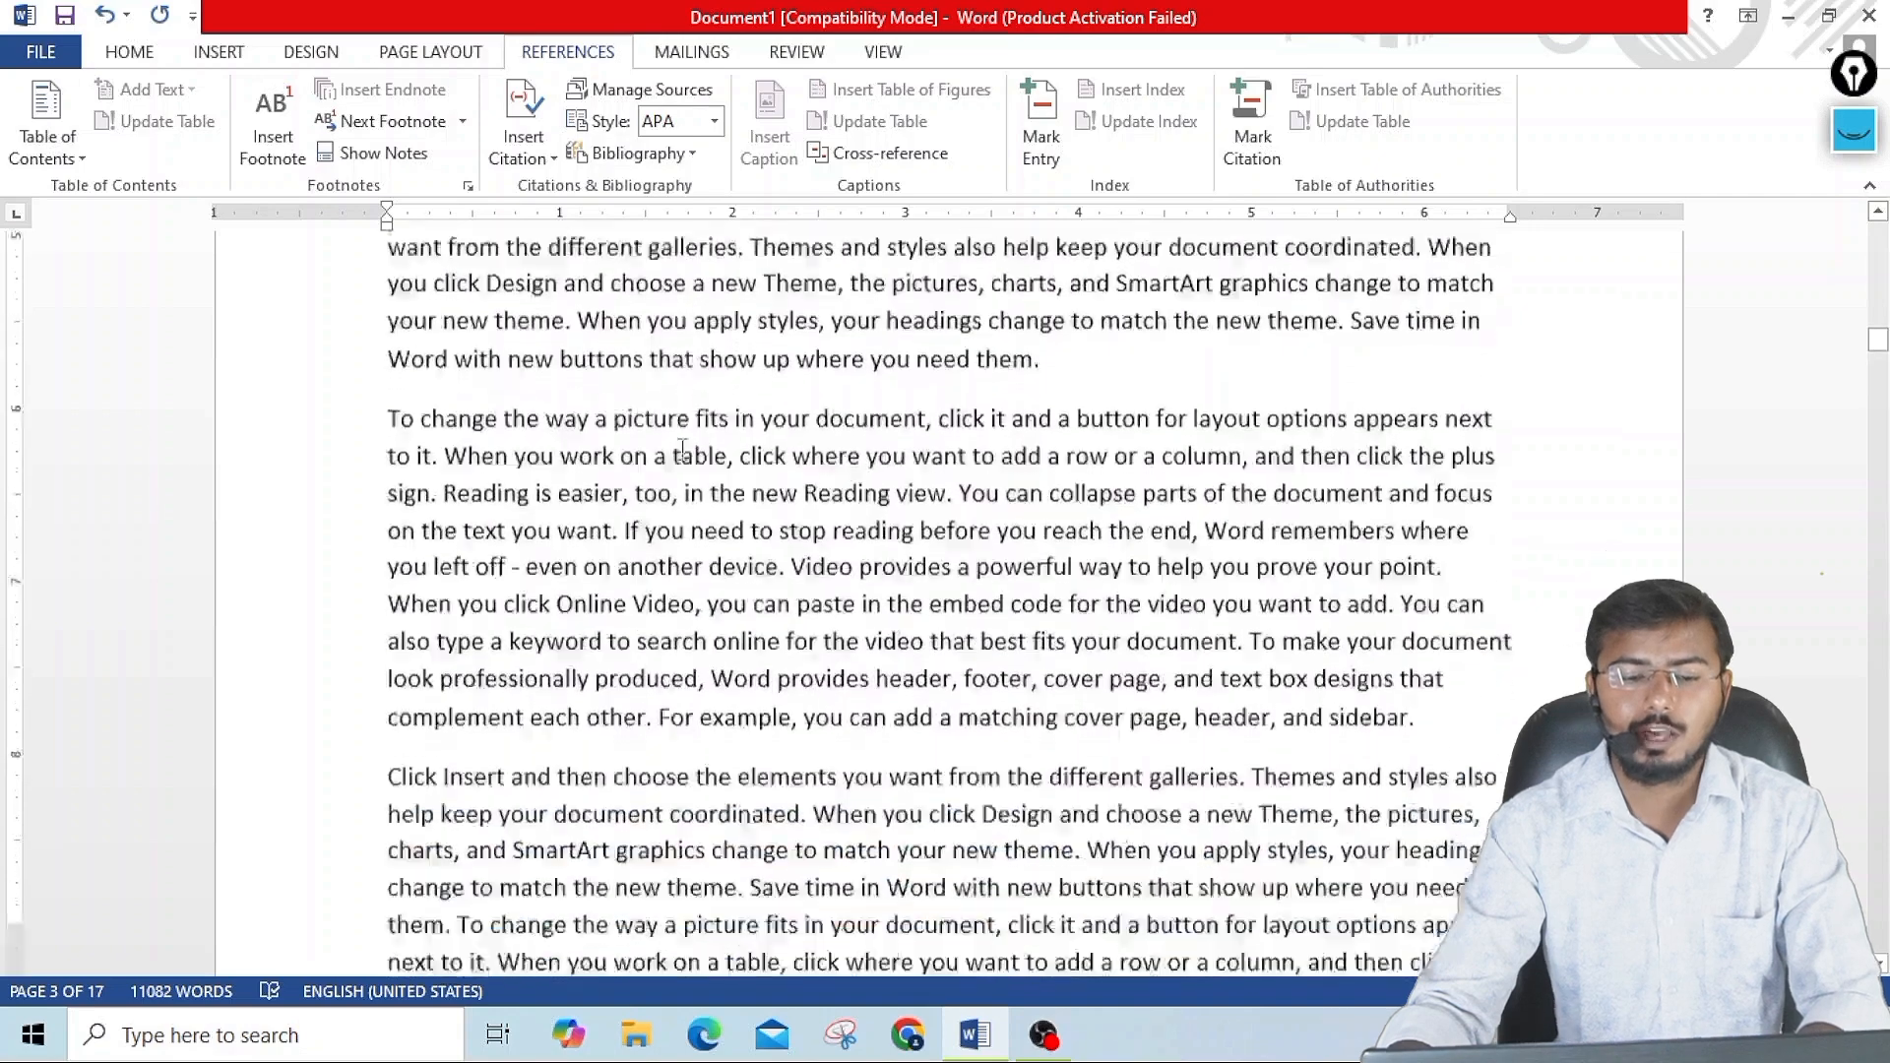
scroll(684, 448, "down", 2)
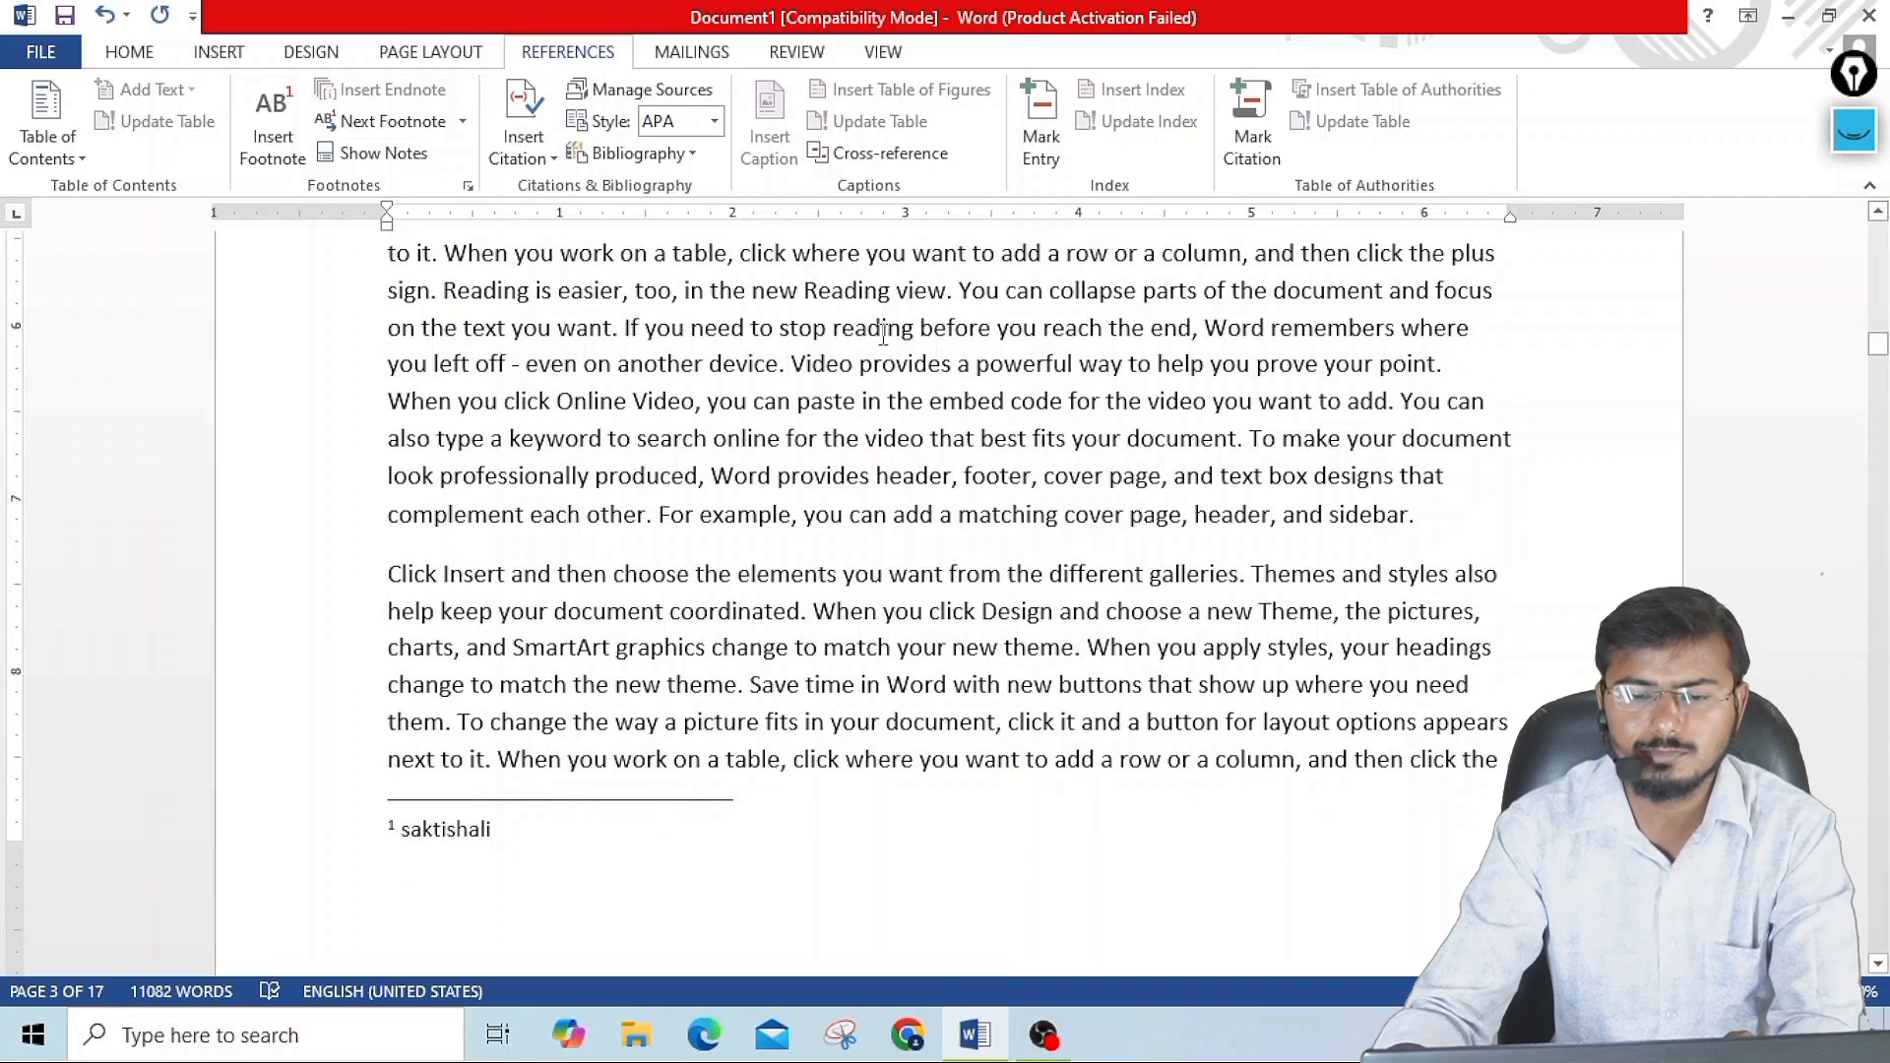
left_click_drag(867, 330, 913, 330)
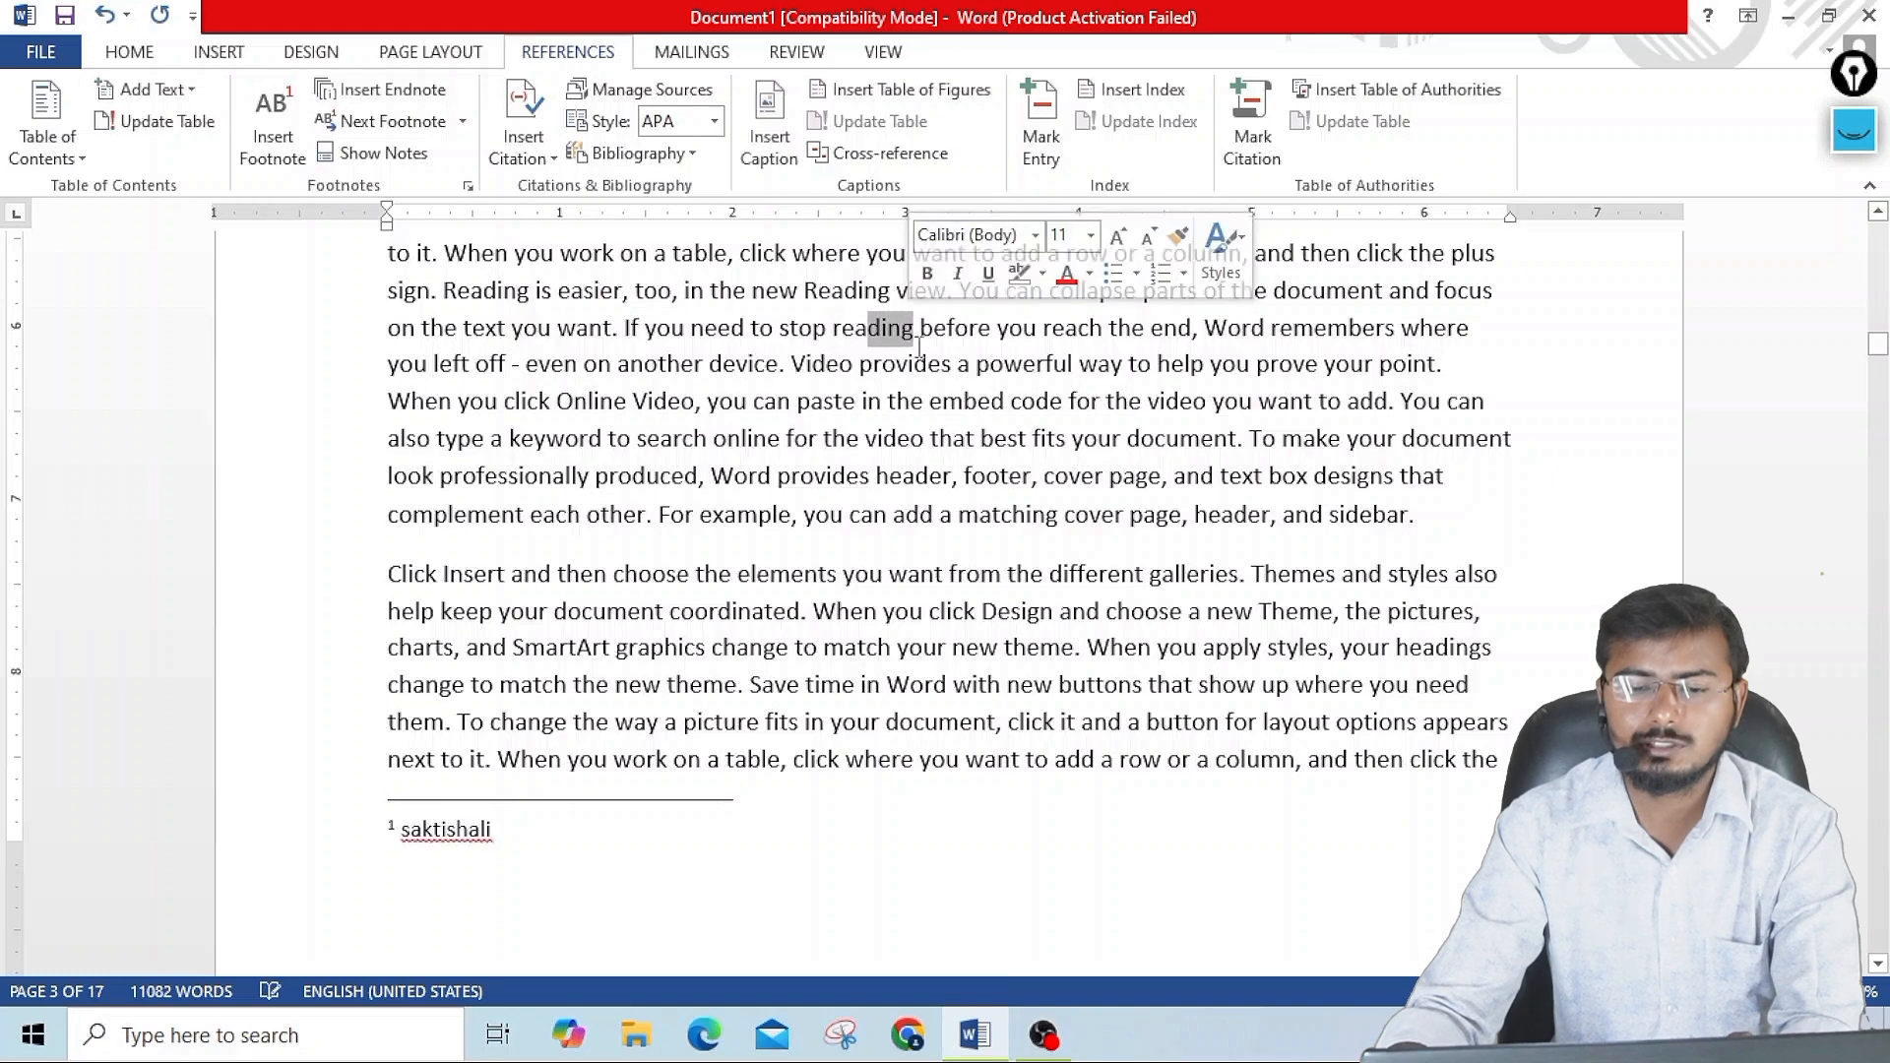
double_click(852, 334)
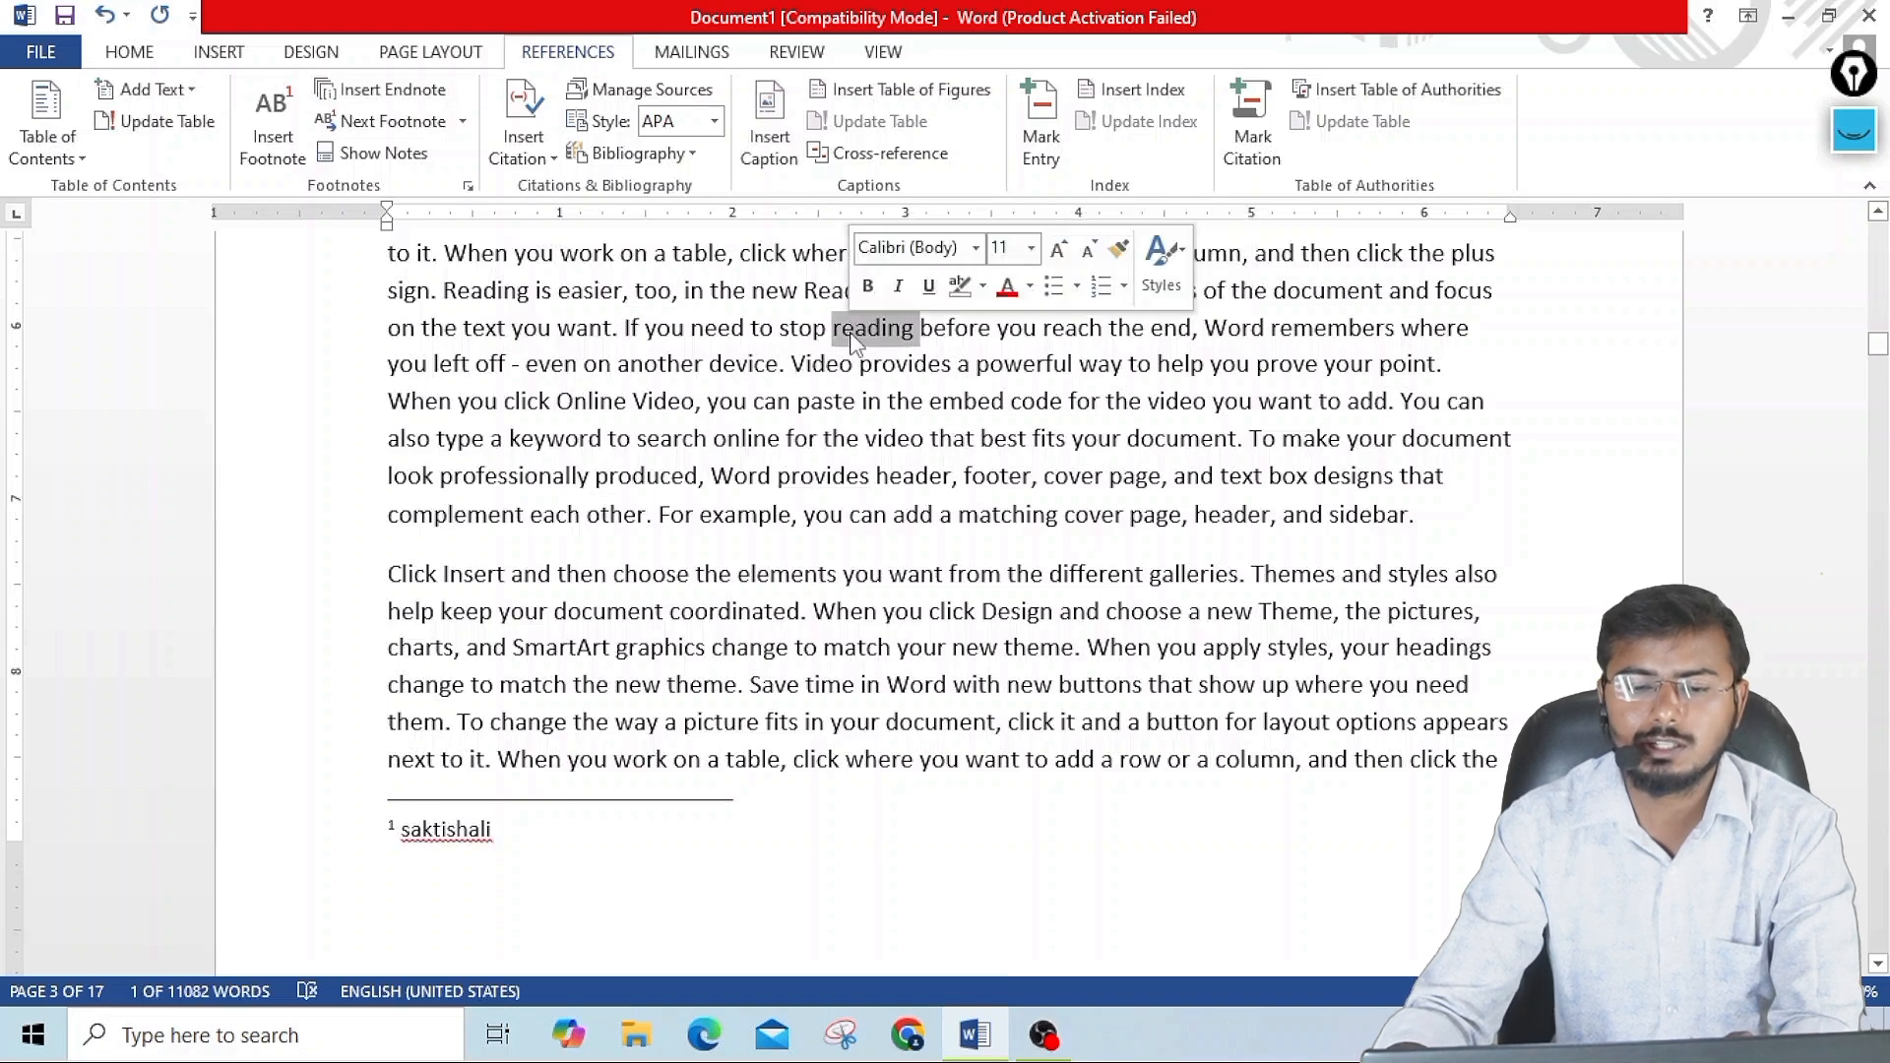
left_click(291, 161)
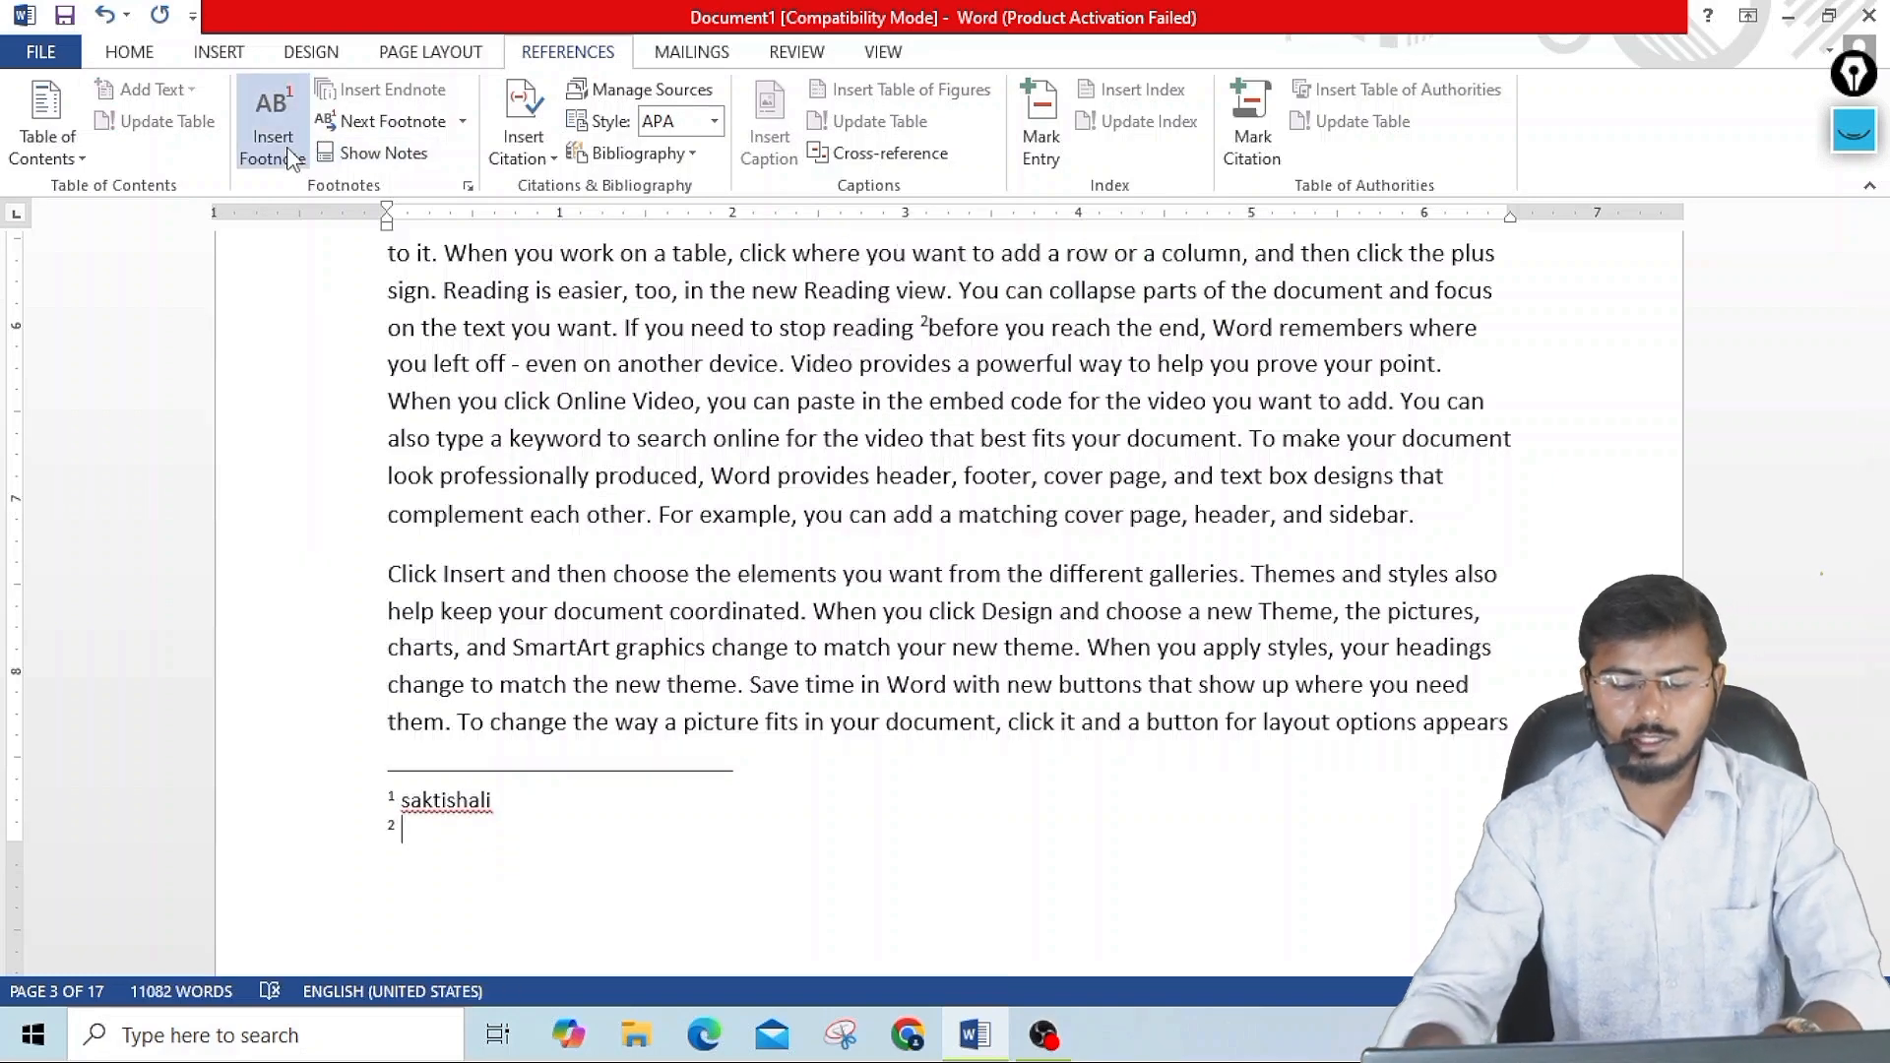
type("Padhna")
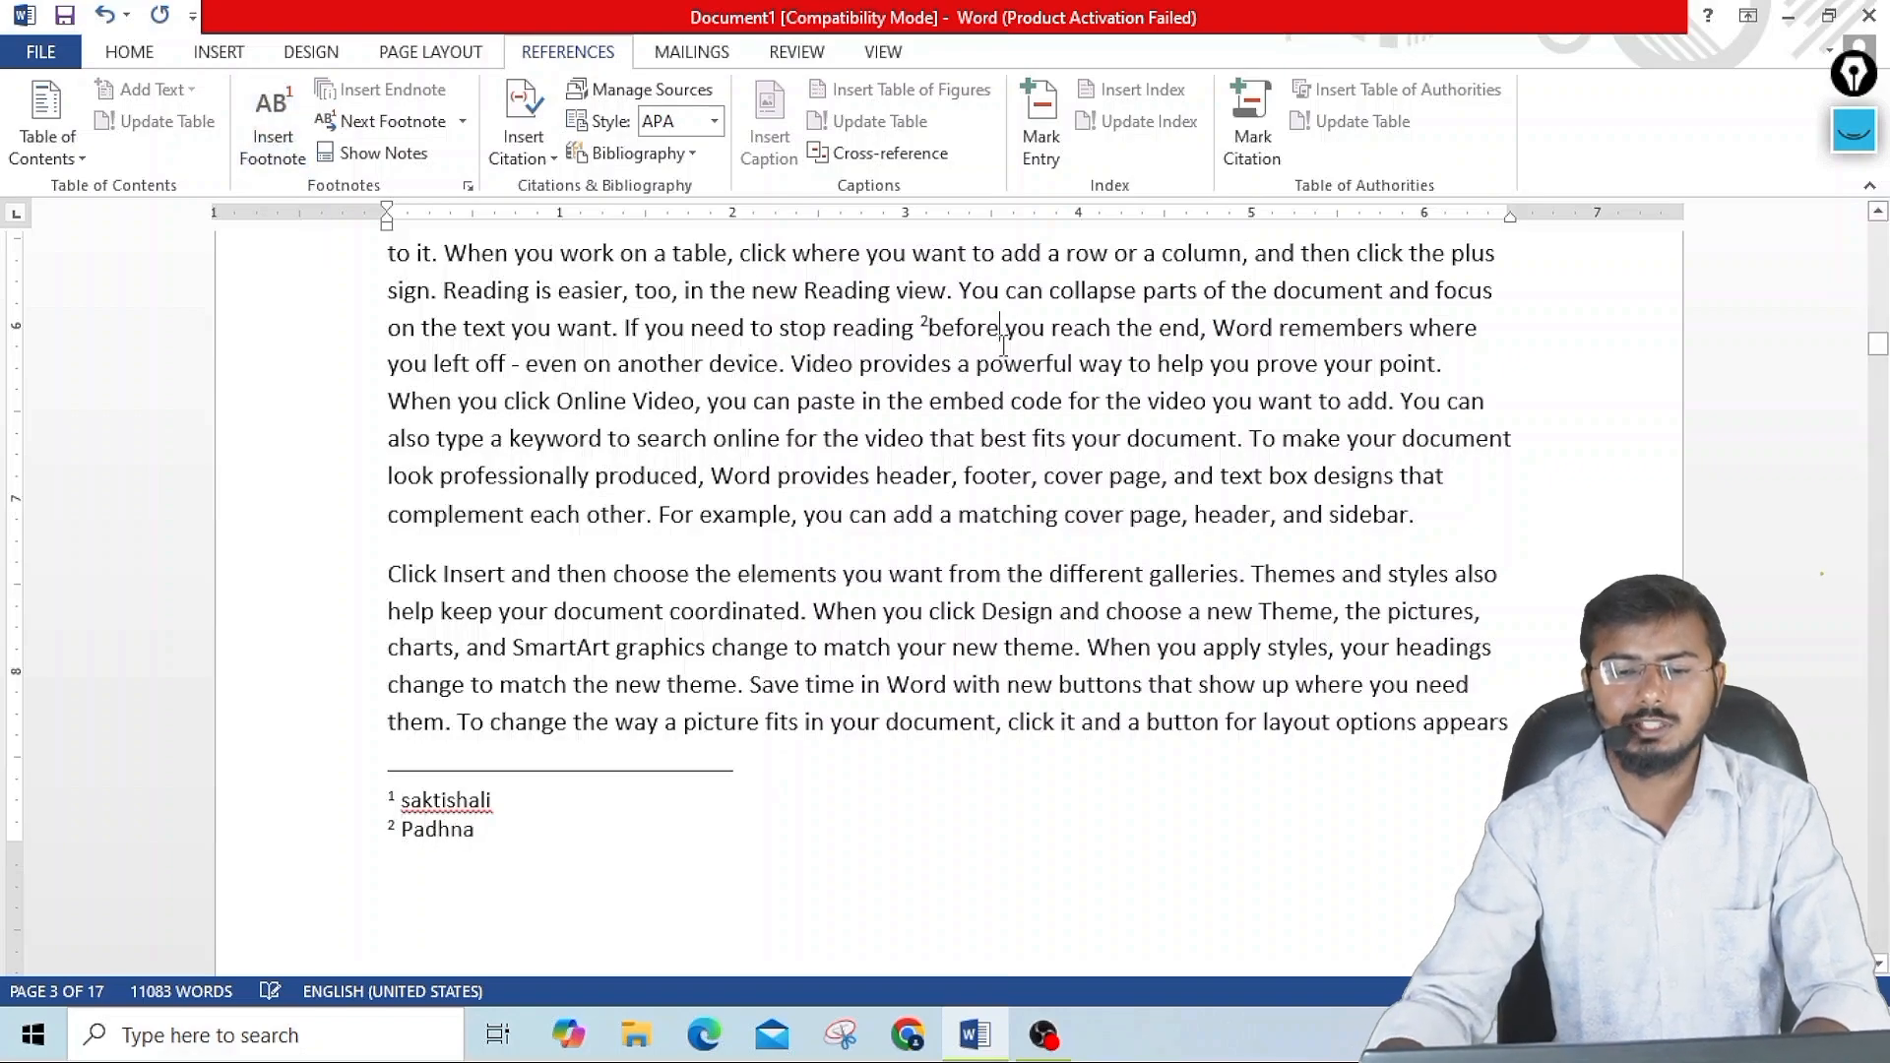
- Insert a footnote for the word "prove" in the last paragraph of page 4, with the note text "gfhfghfgh"
scroll(1003, 339, "up", 3, "ctrl")
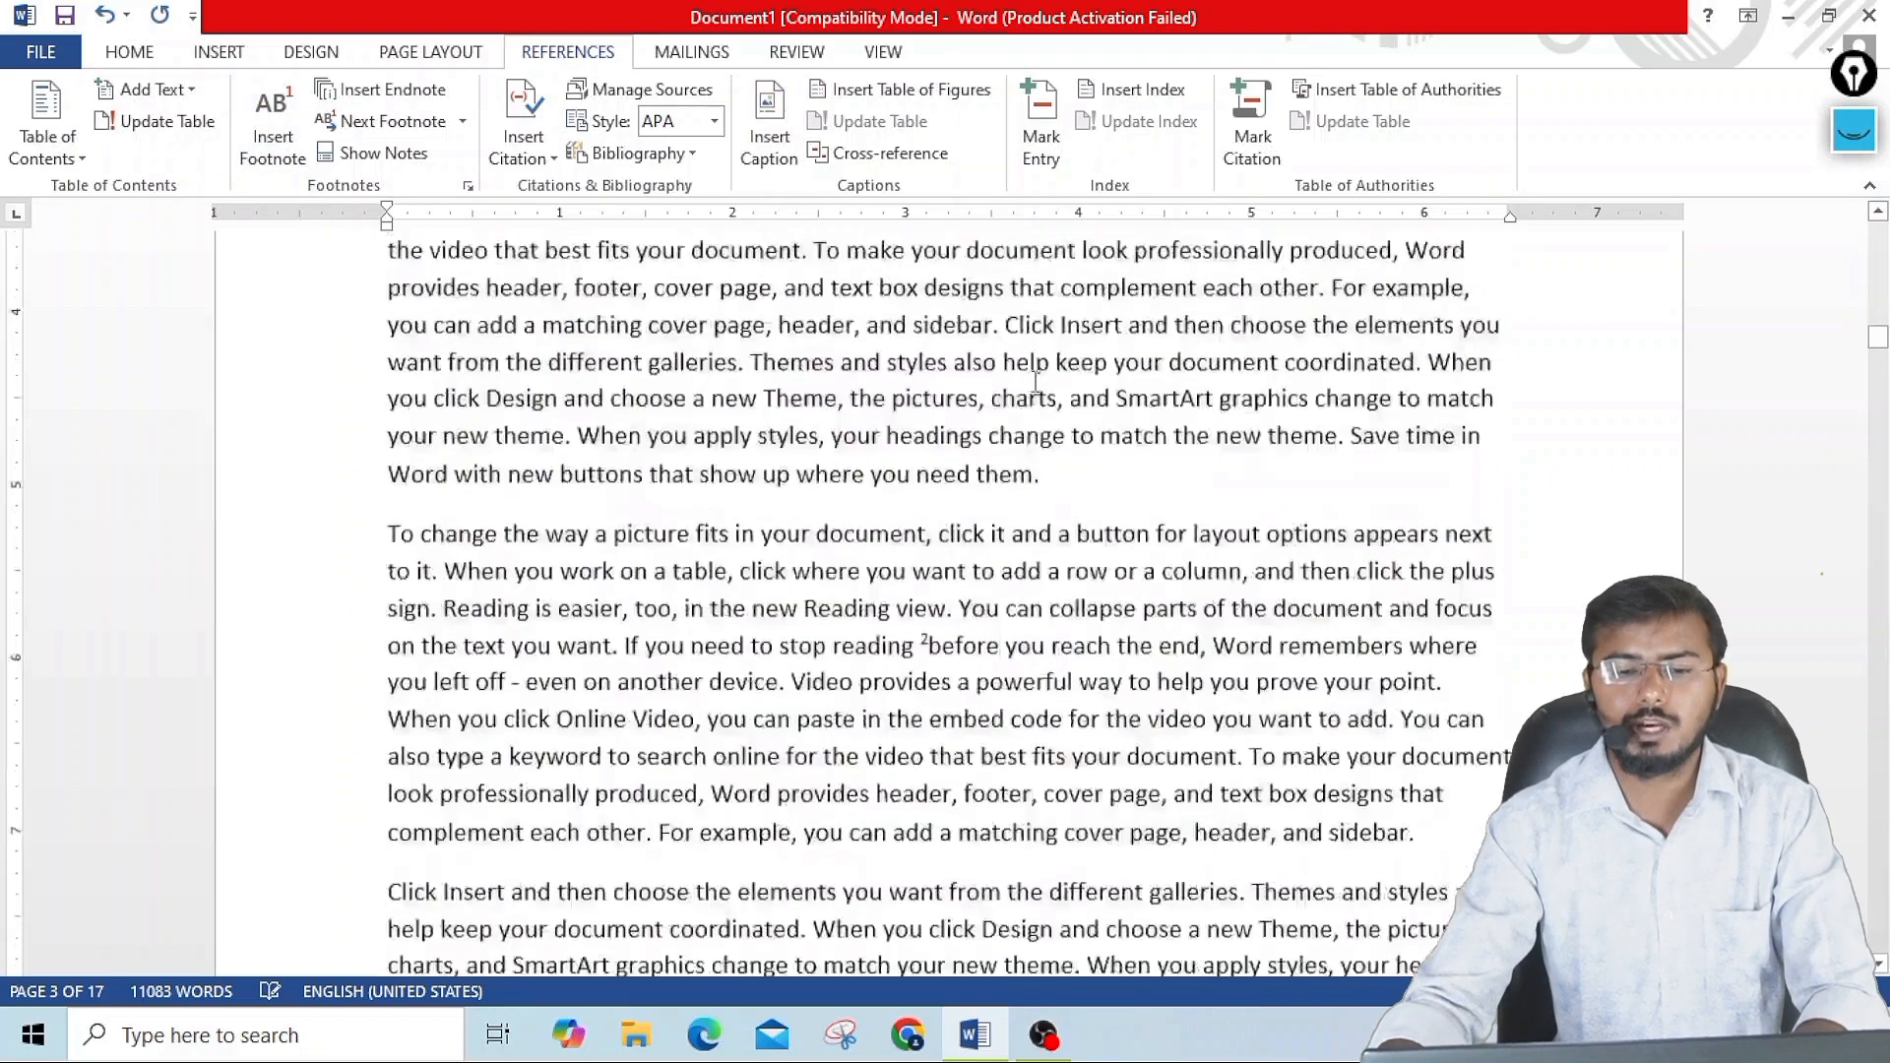
scroll(879, 463, "up", 3)
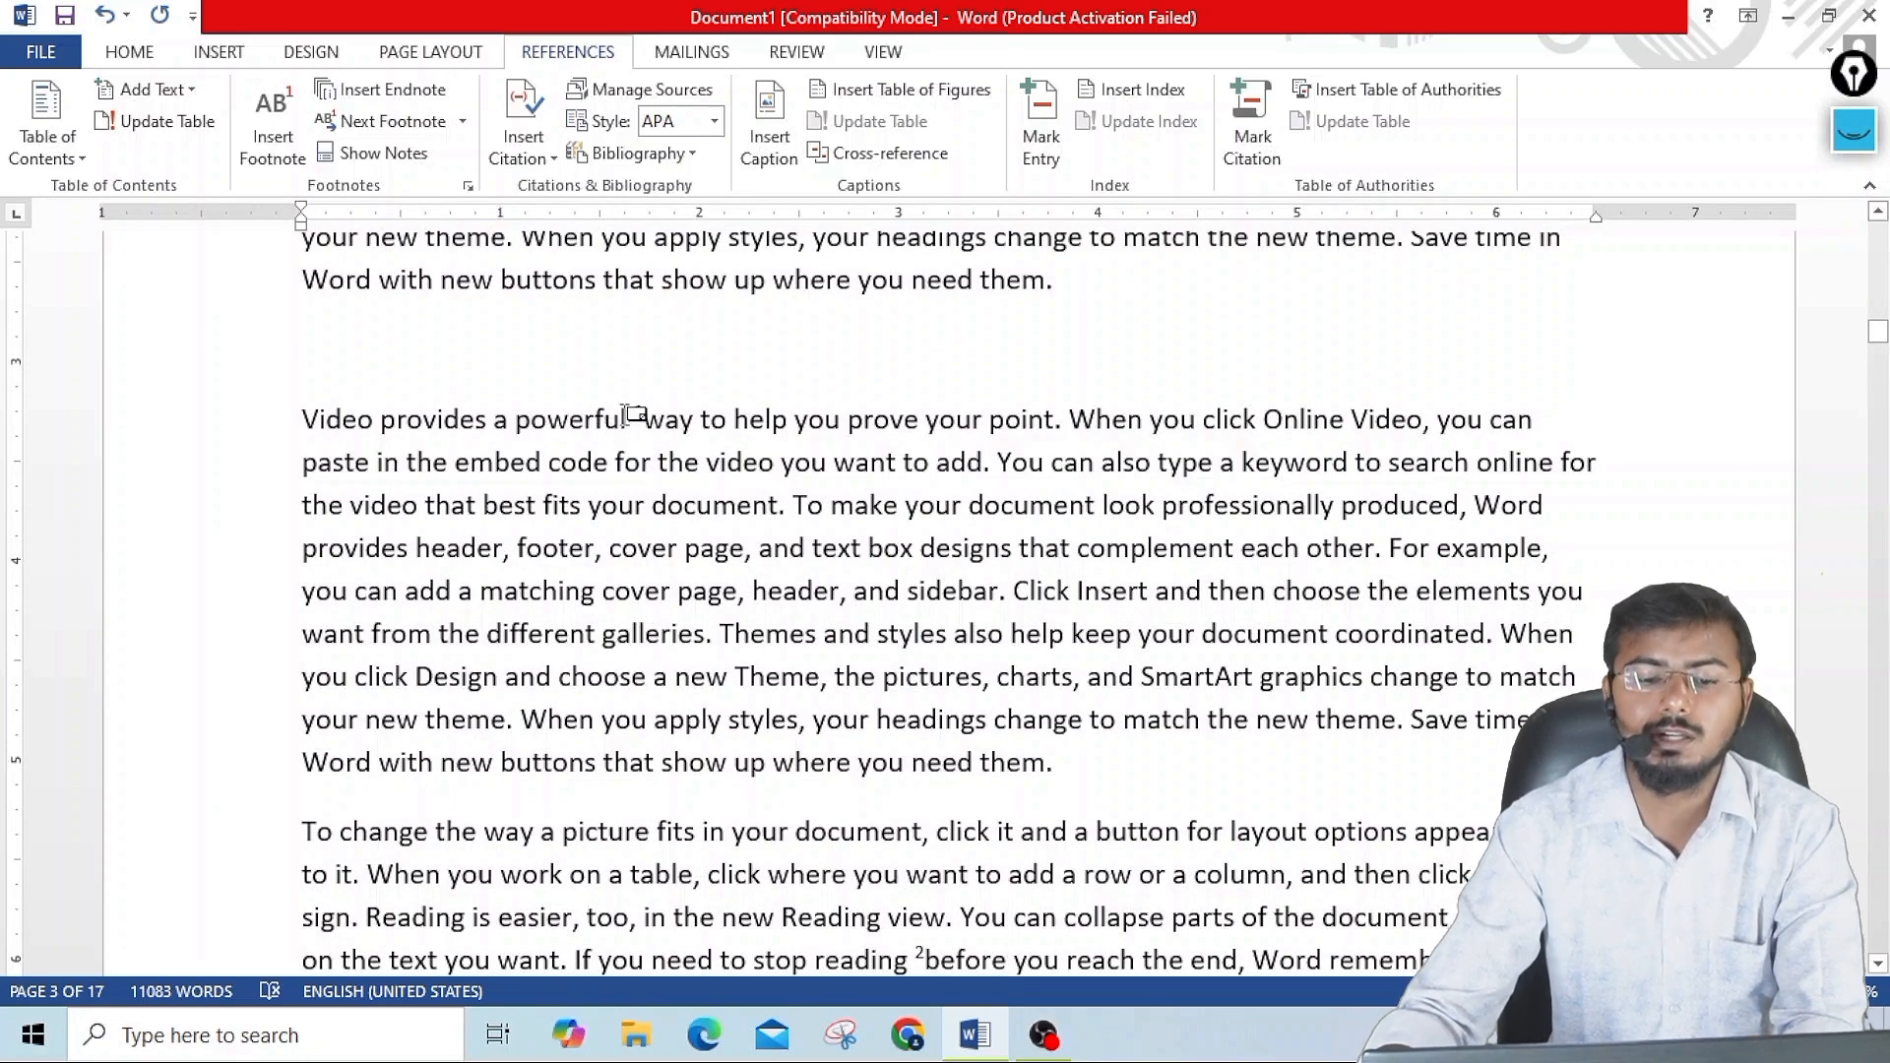
scroll(620, 418, "down", 6)
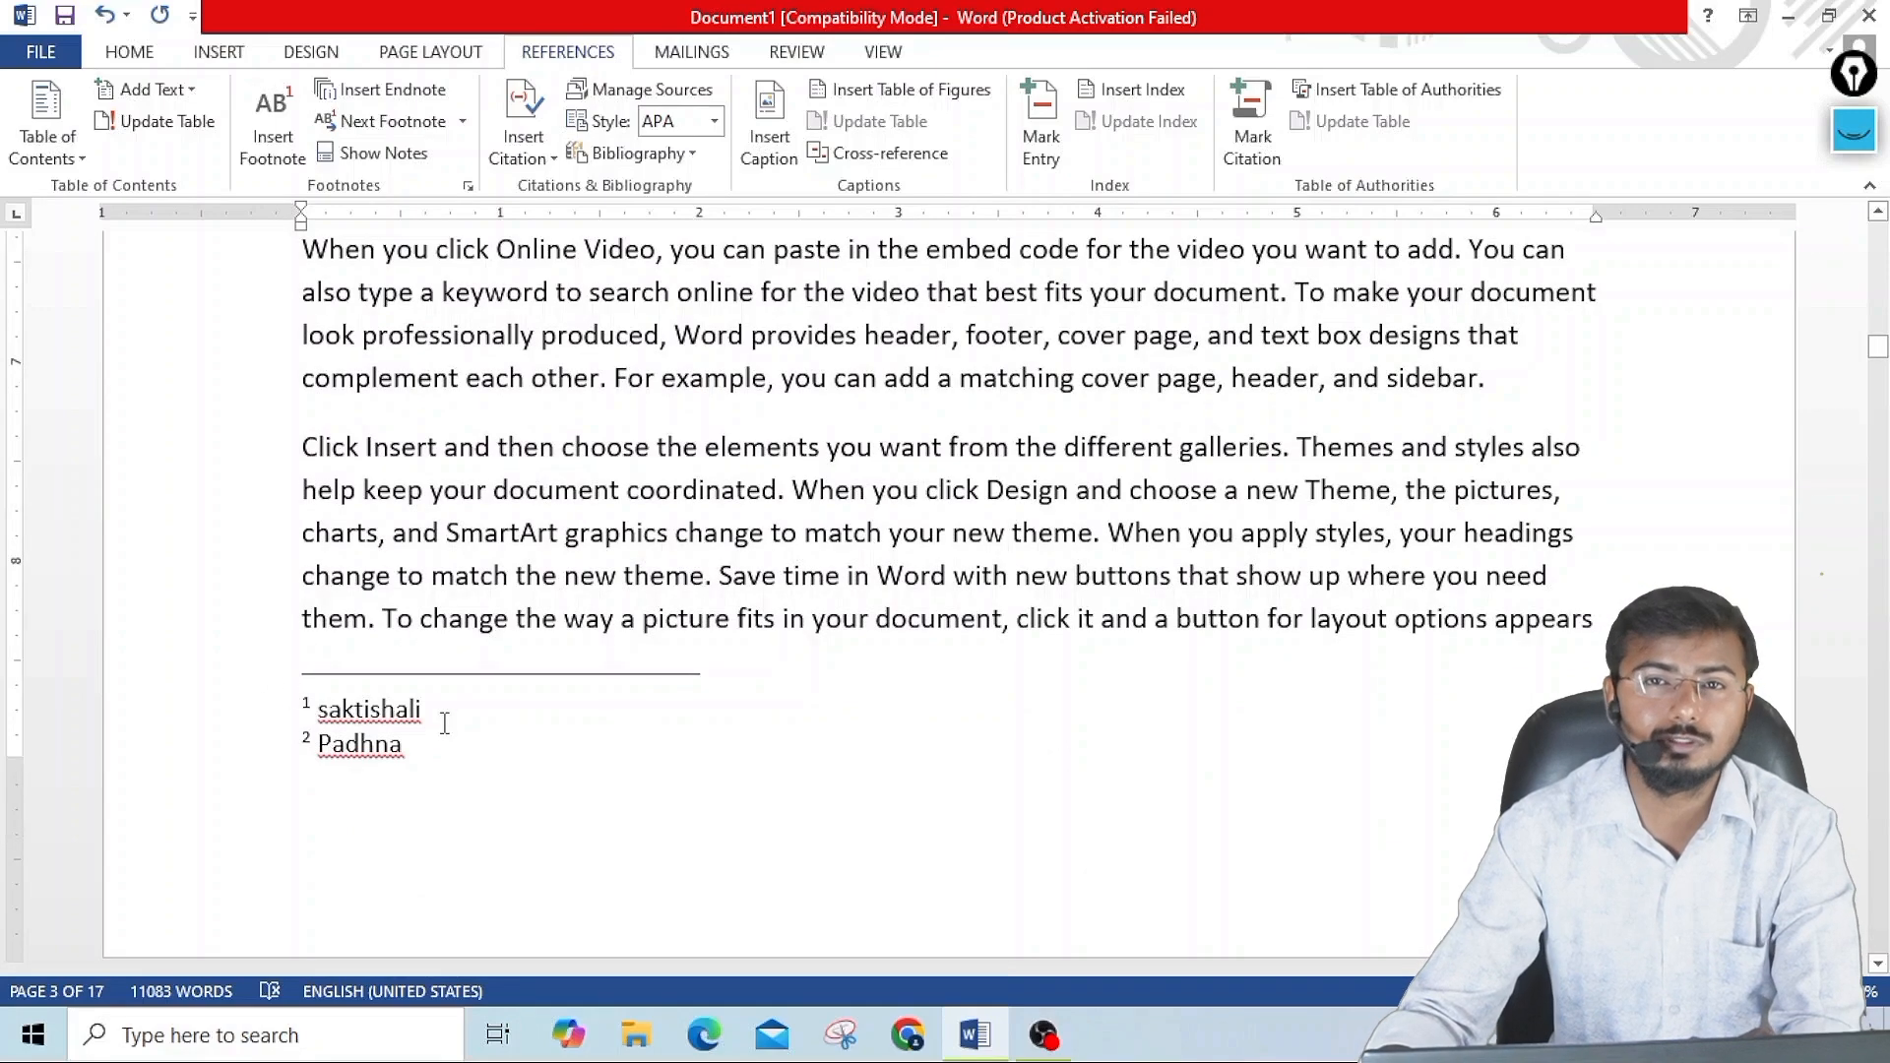
scroll(916, 448, "up", 4)
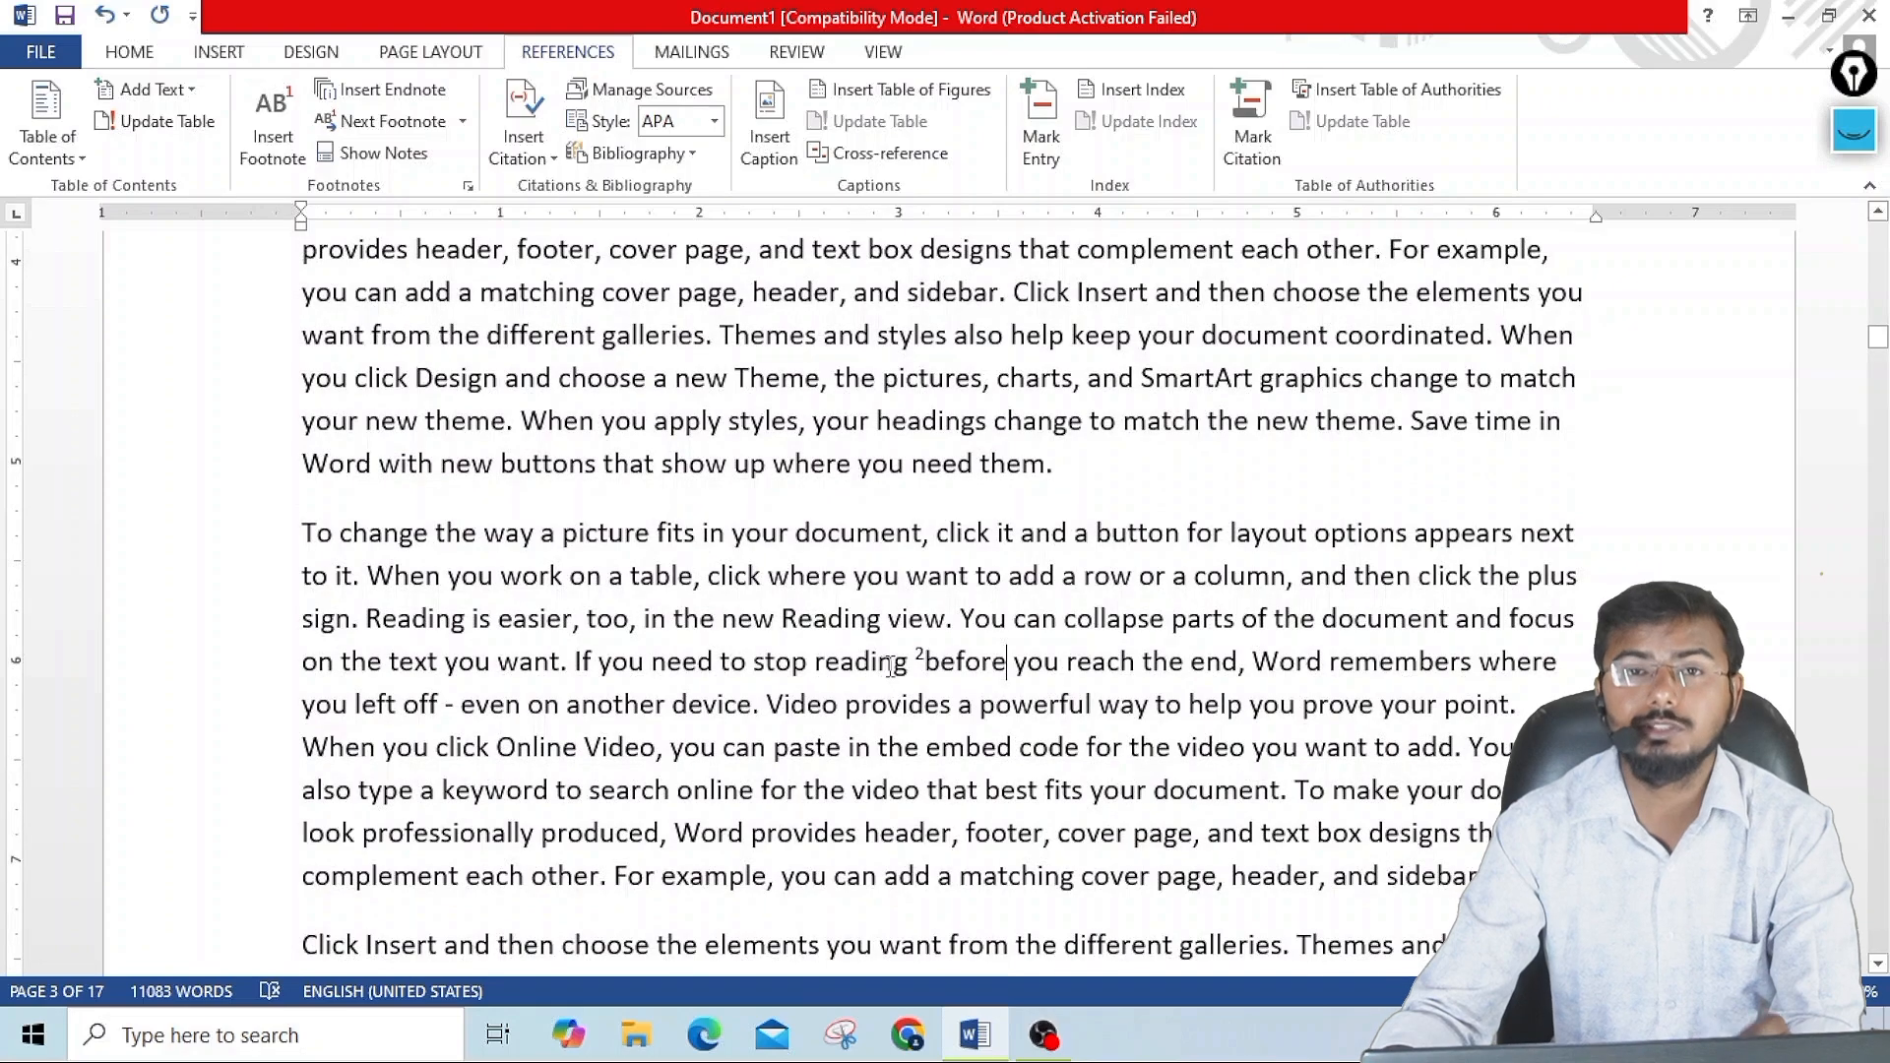
scroll(885, 667, "down", 3)
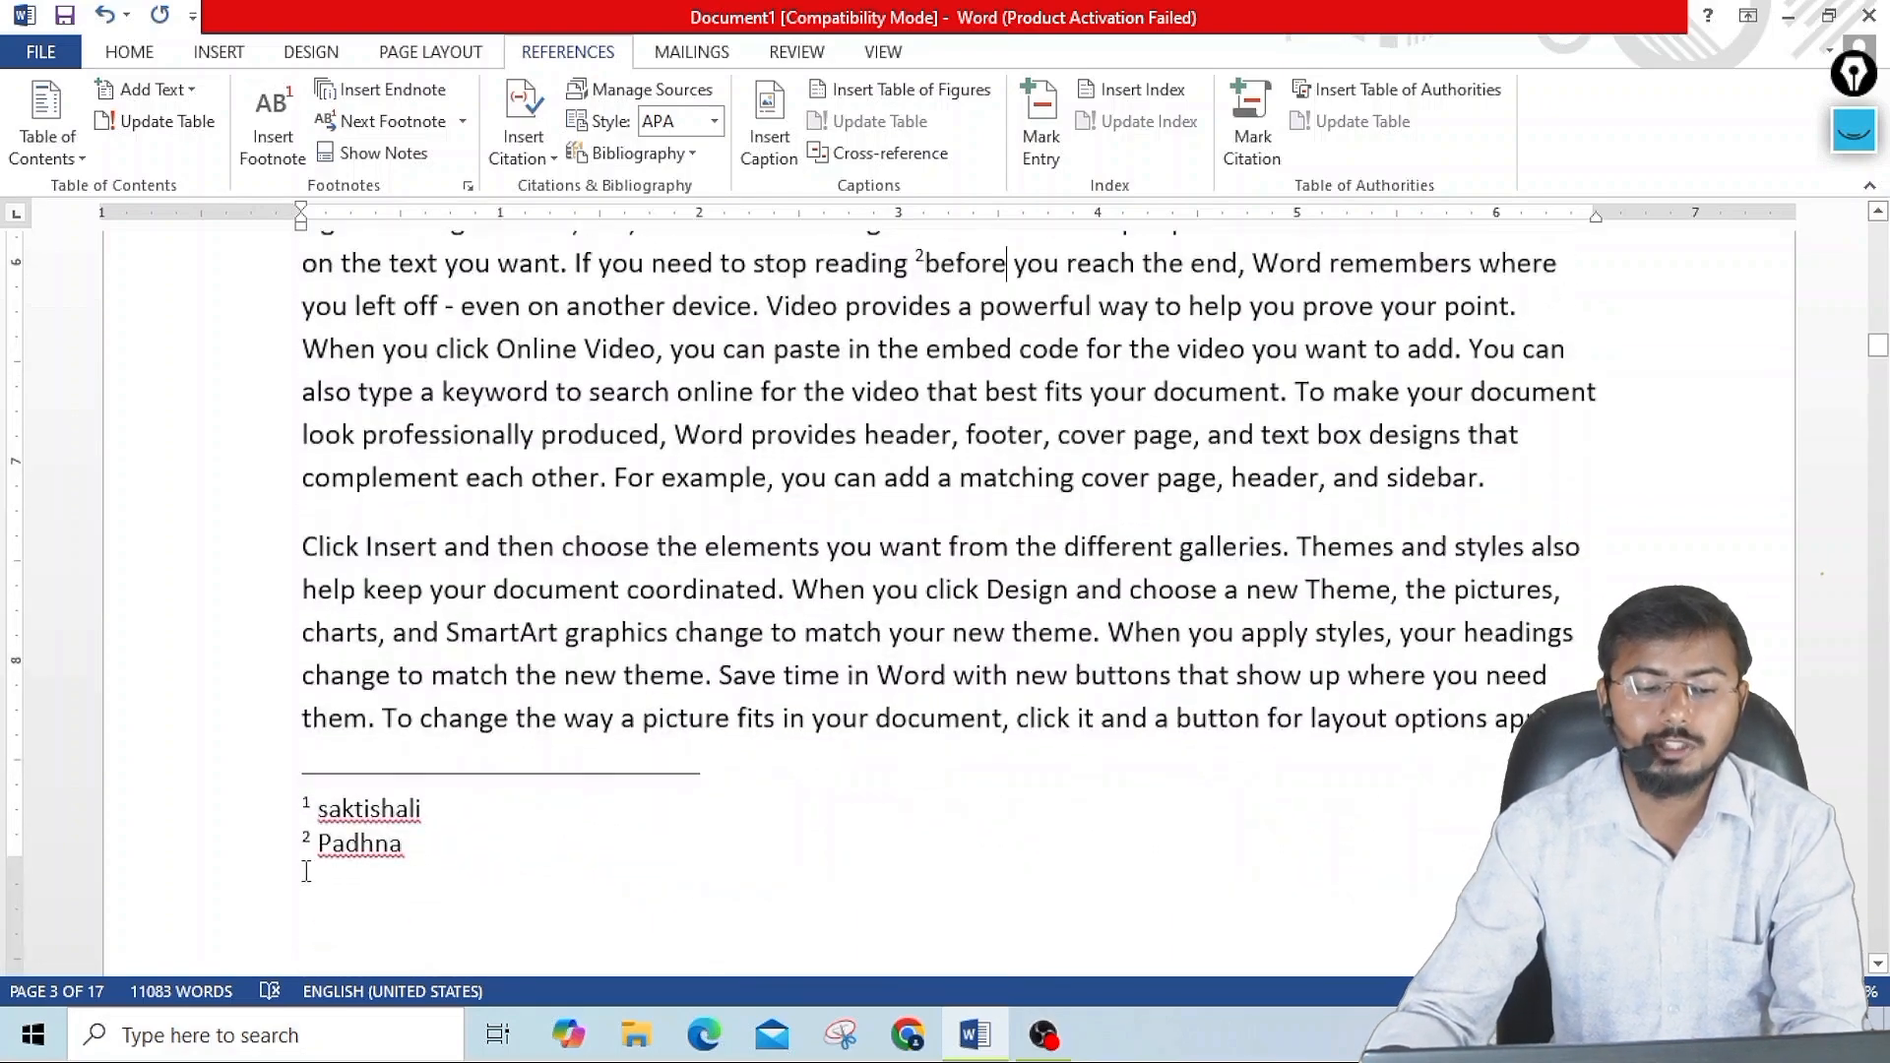
scroll(866, 551, "down", 5)
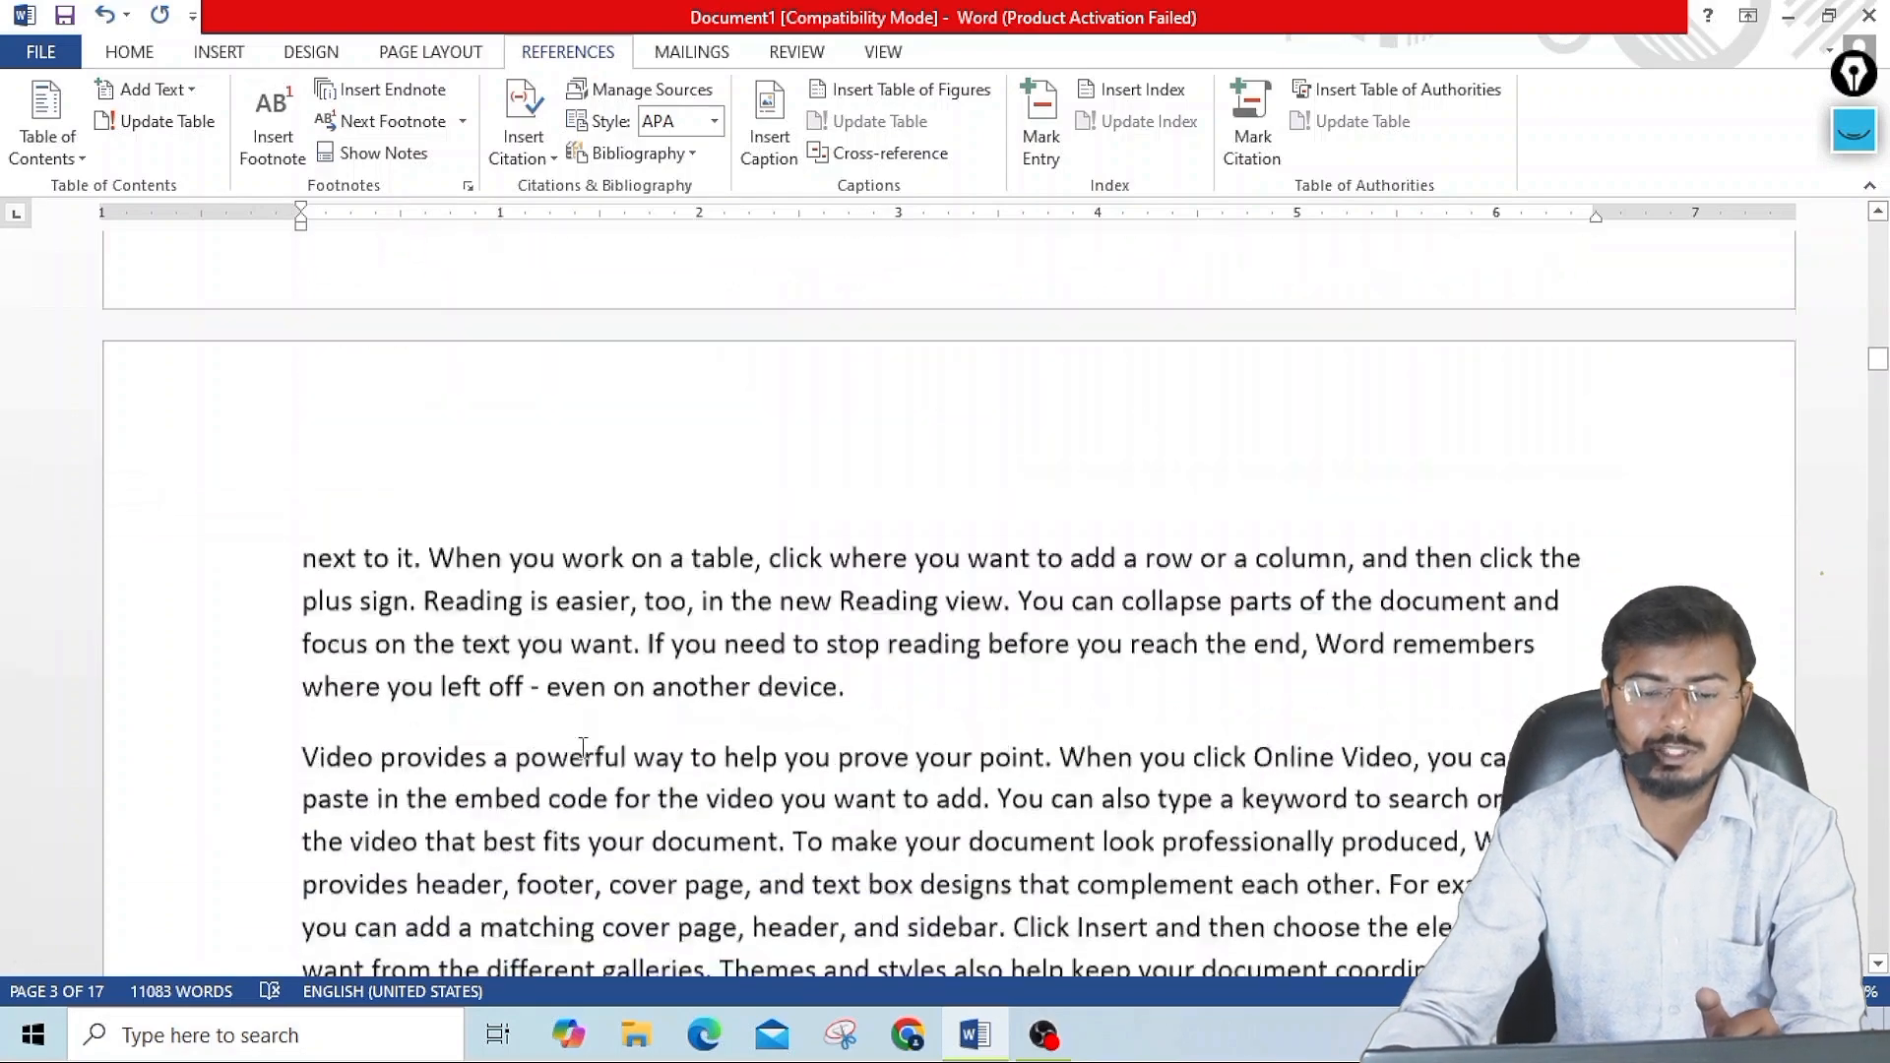
double_click(866, 551)
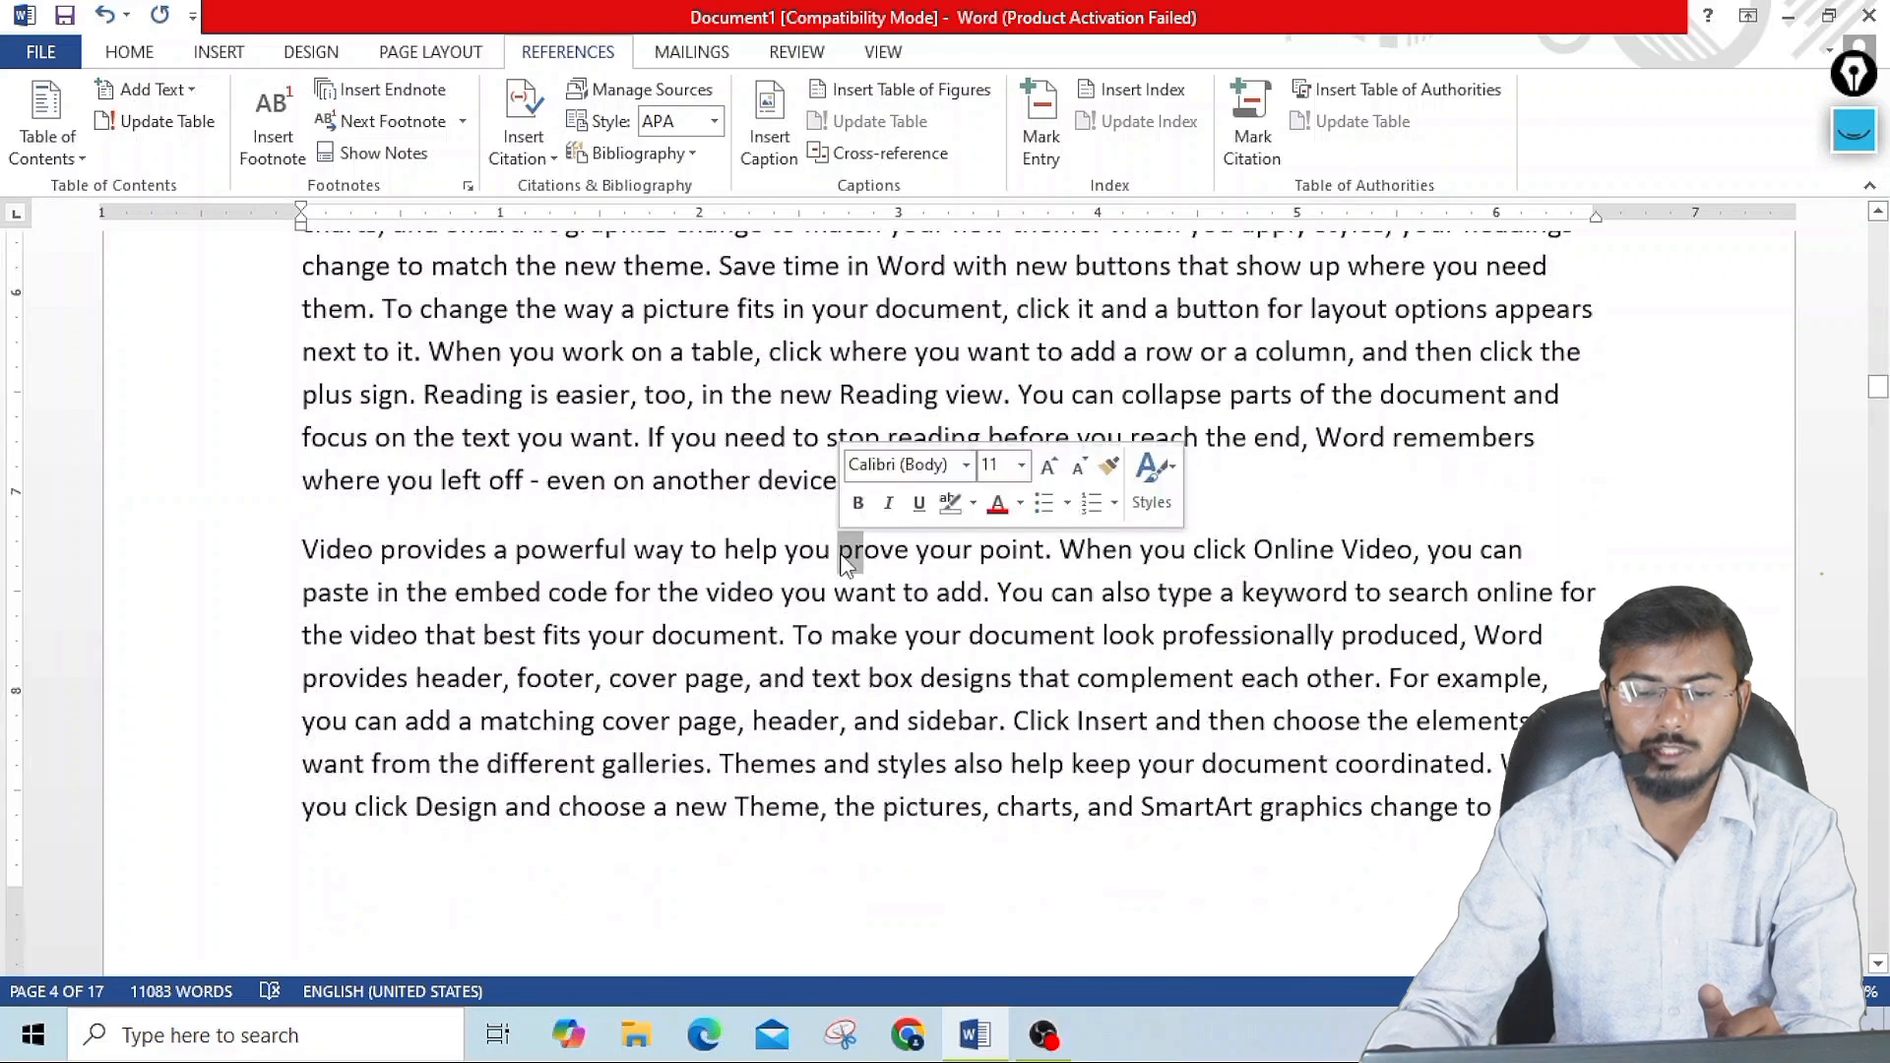
left_click(274, 147)
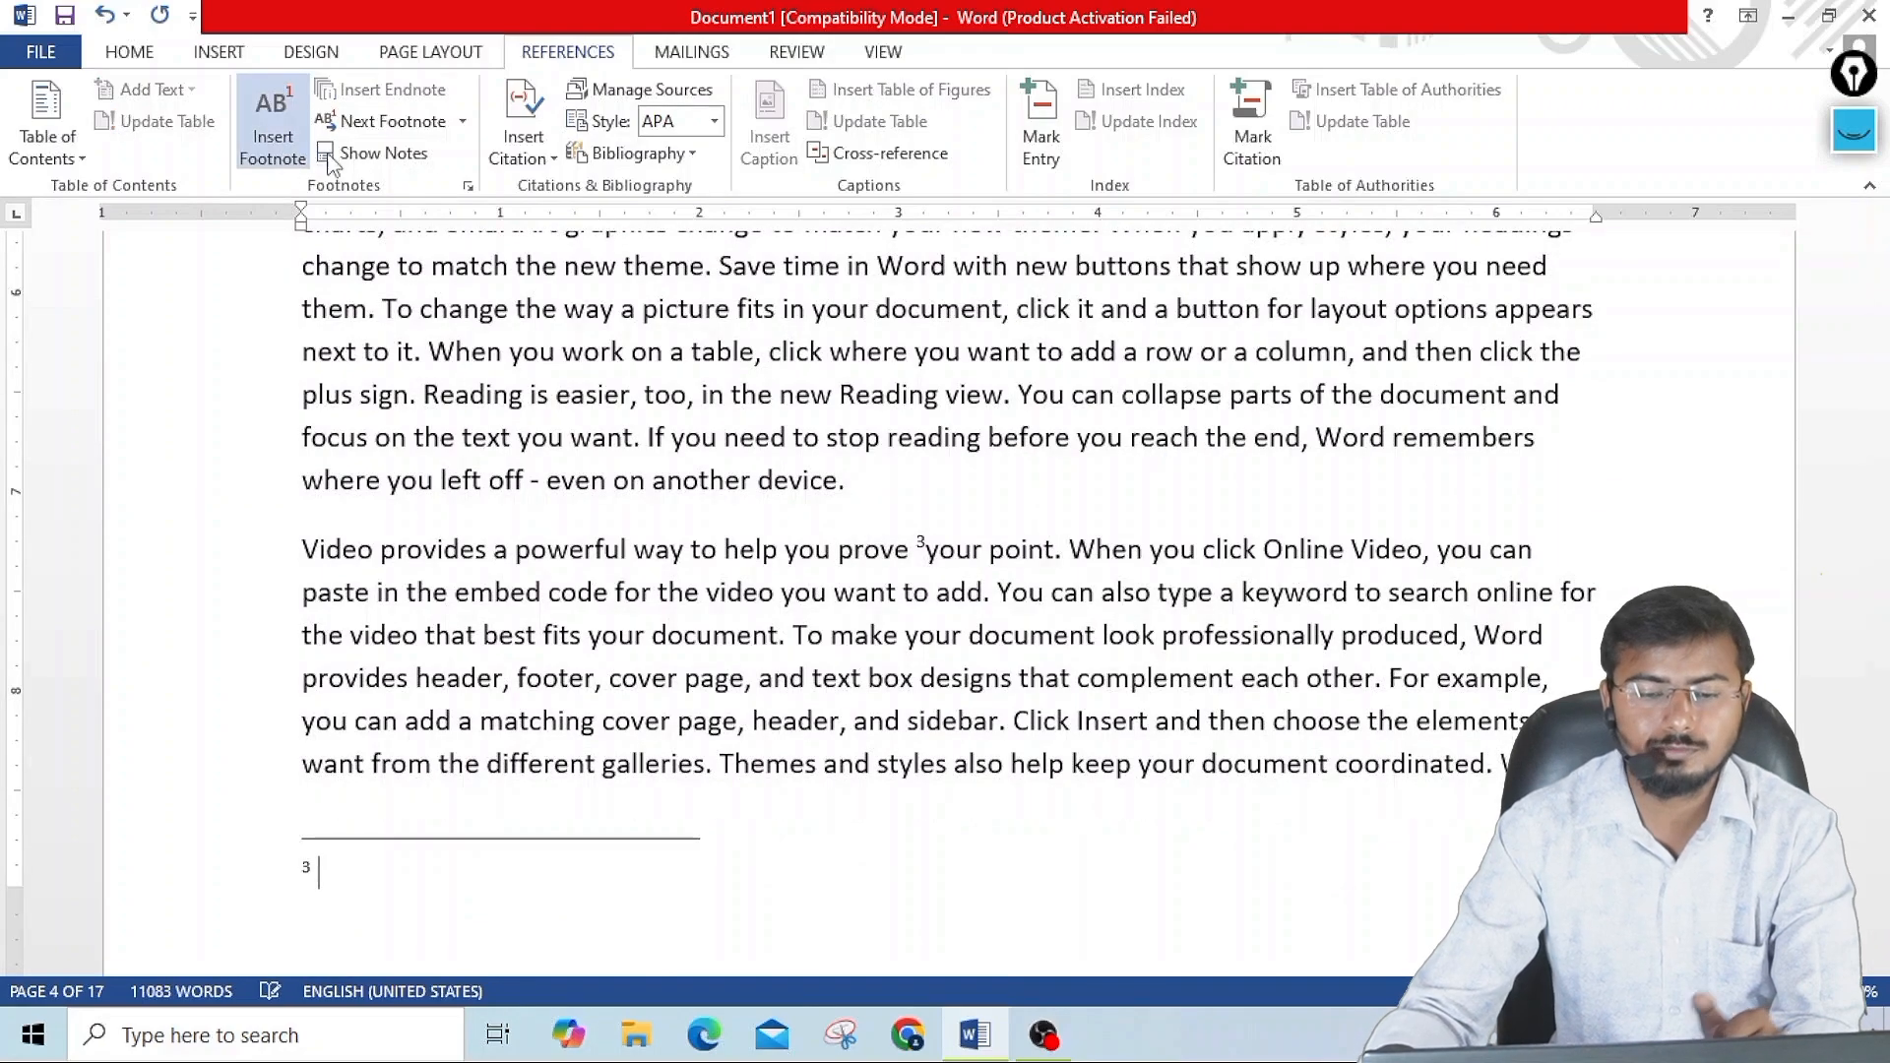
type("gfhfghfgh")
- Insert a footnote for the word "headings" near the end of page 5's second-to-last paragraph, with the note text "fgfgf"
scroll(987, 628, "down", 6)
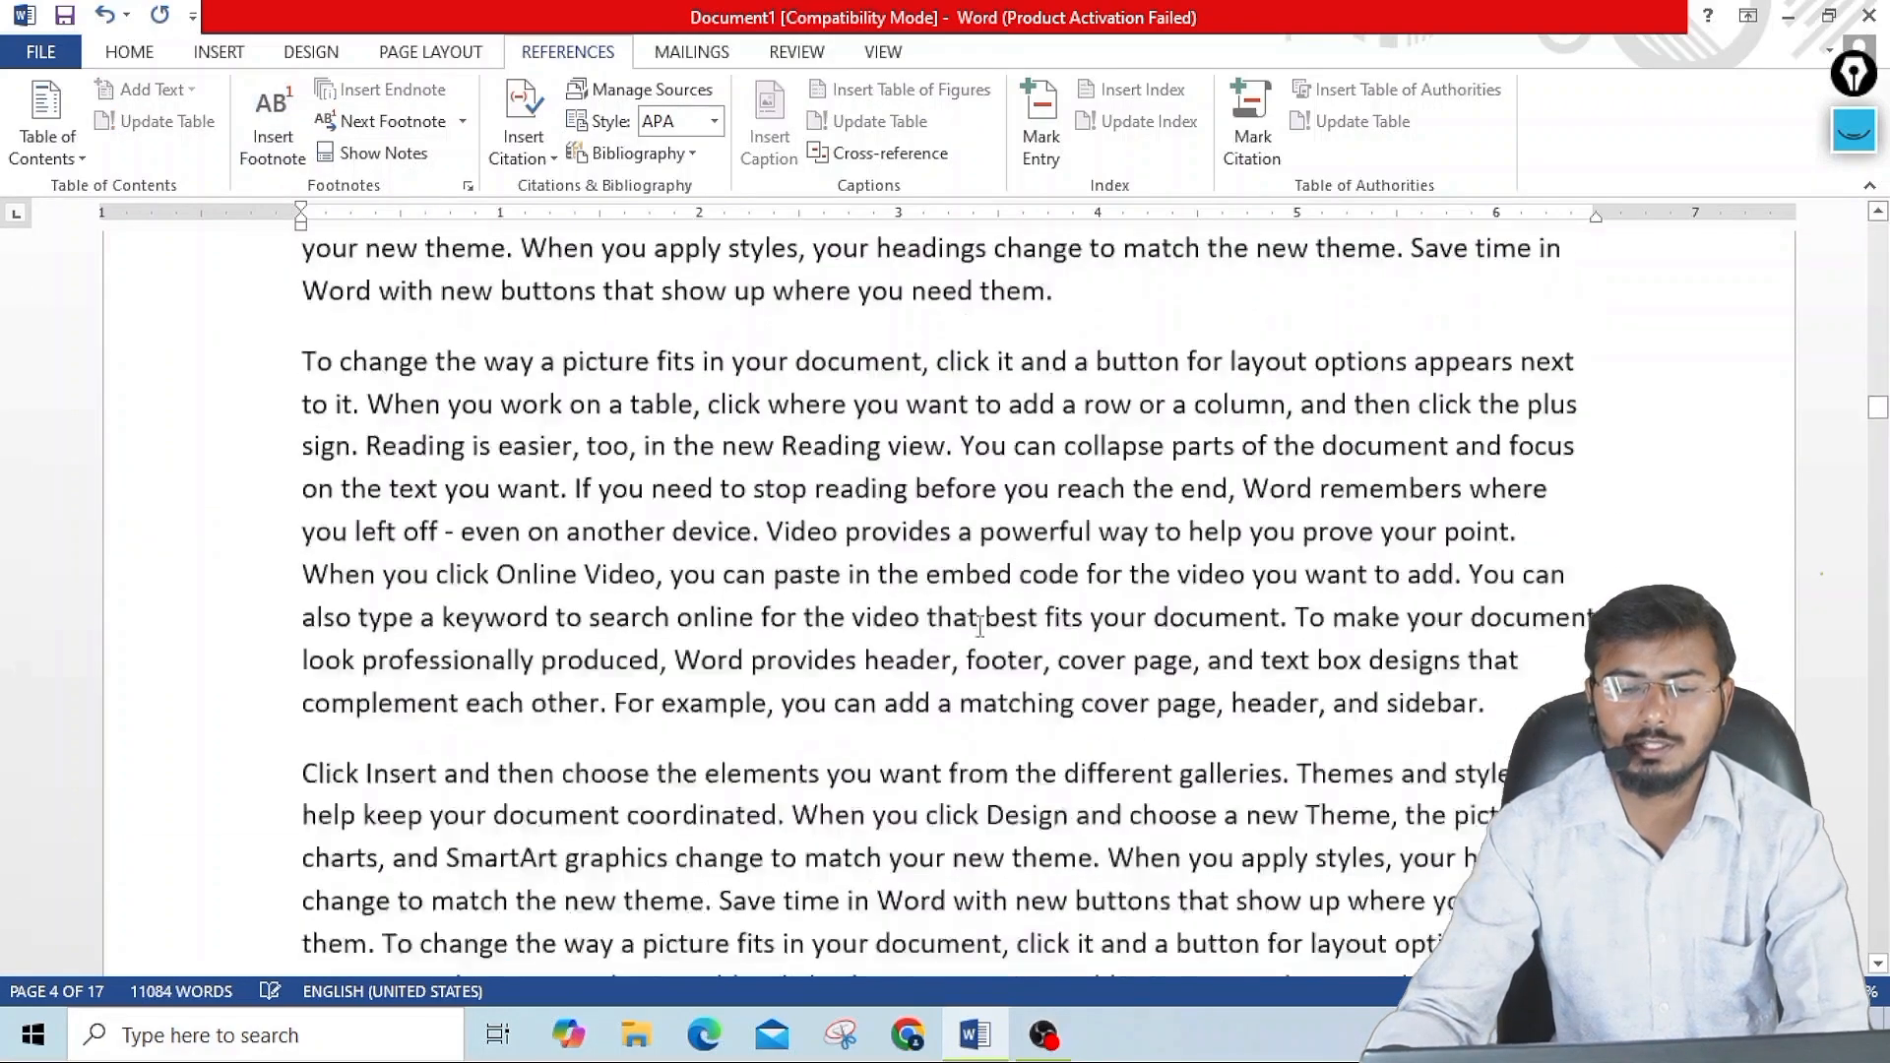
double_click(913, 526)
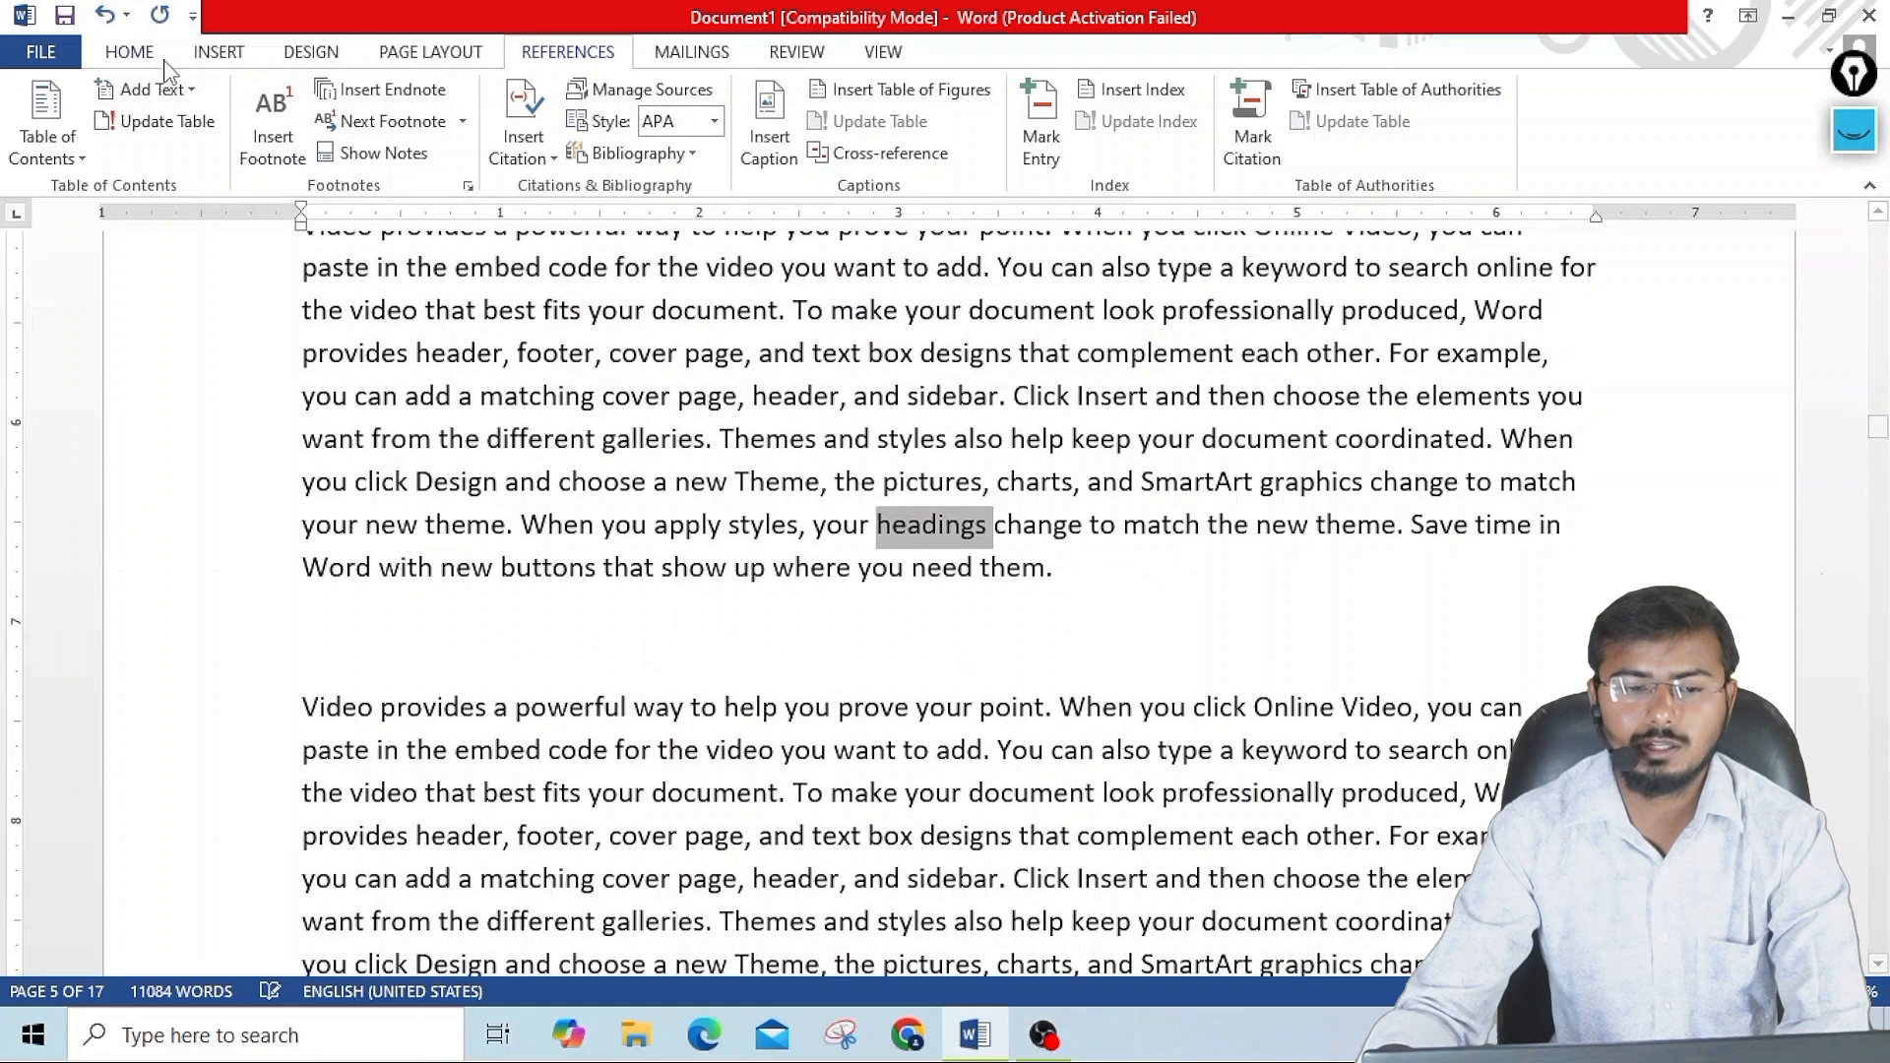
left_click(274, 133)
type("fgfgf")
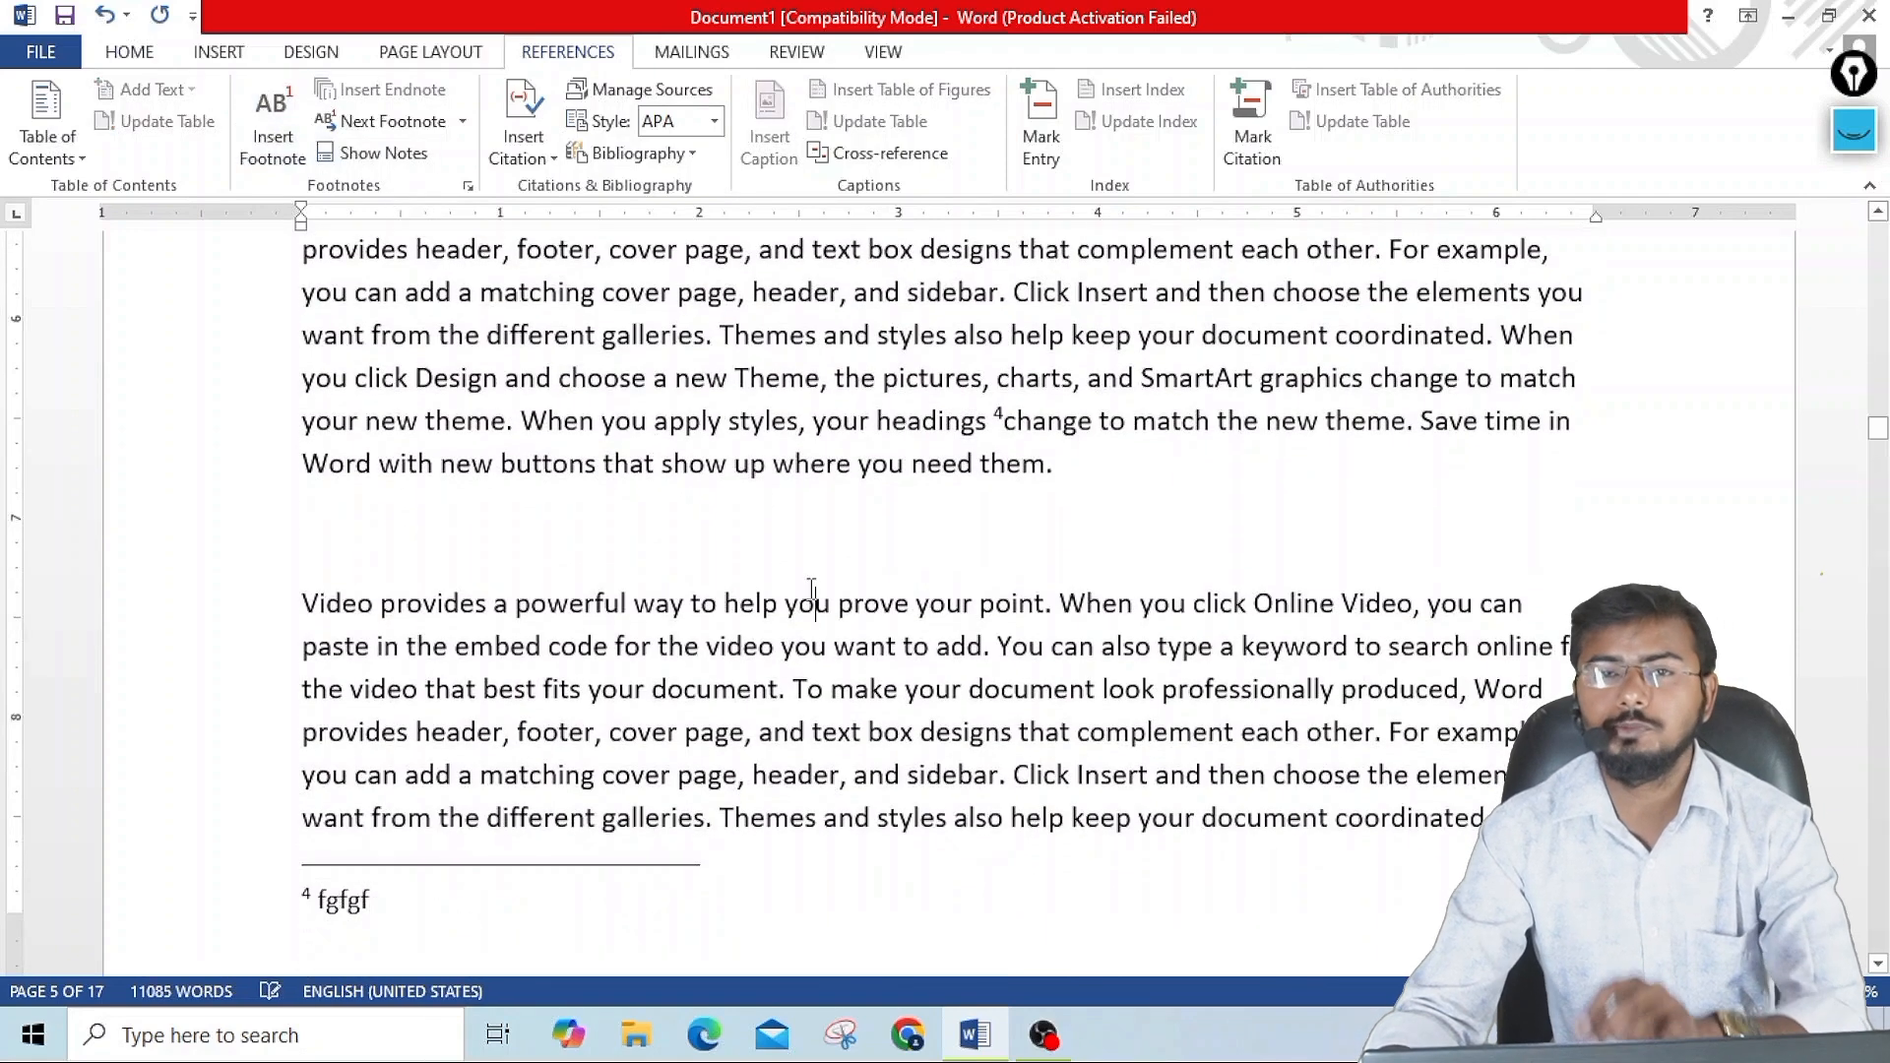
left_click(813, 590)
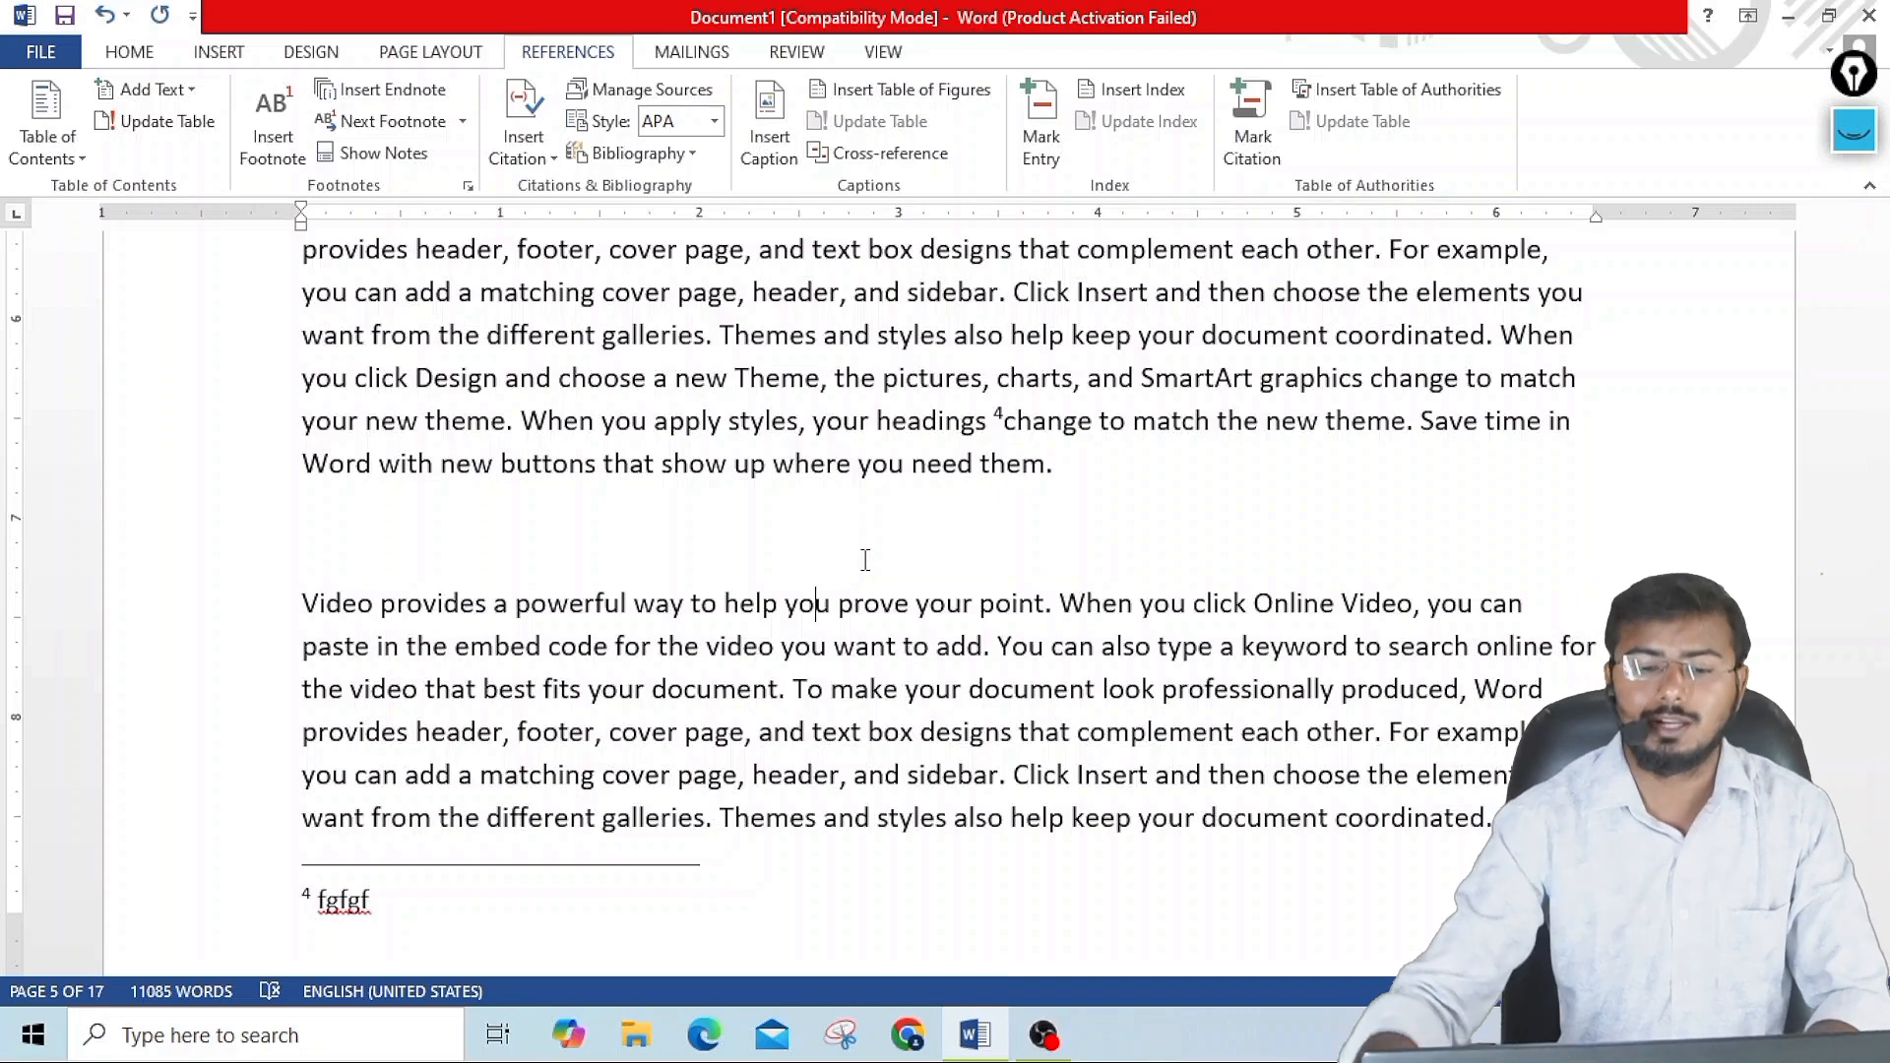
- Insert an endnote for the word "pictures" in the first line of page 6, with the note text "meaning"
scroll(854, 539, "down", 5)
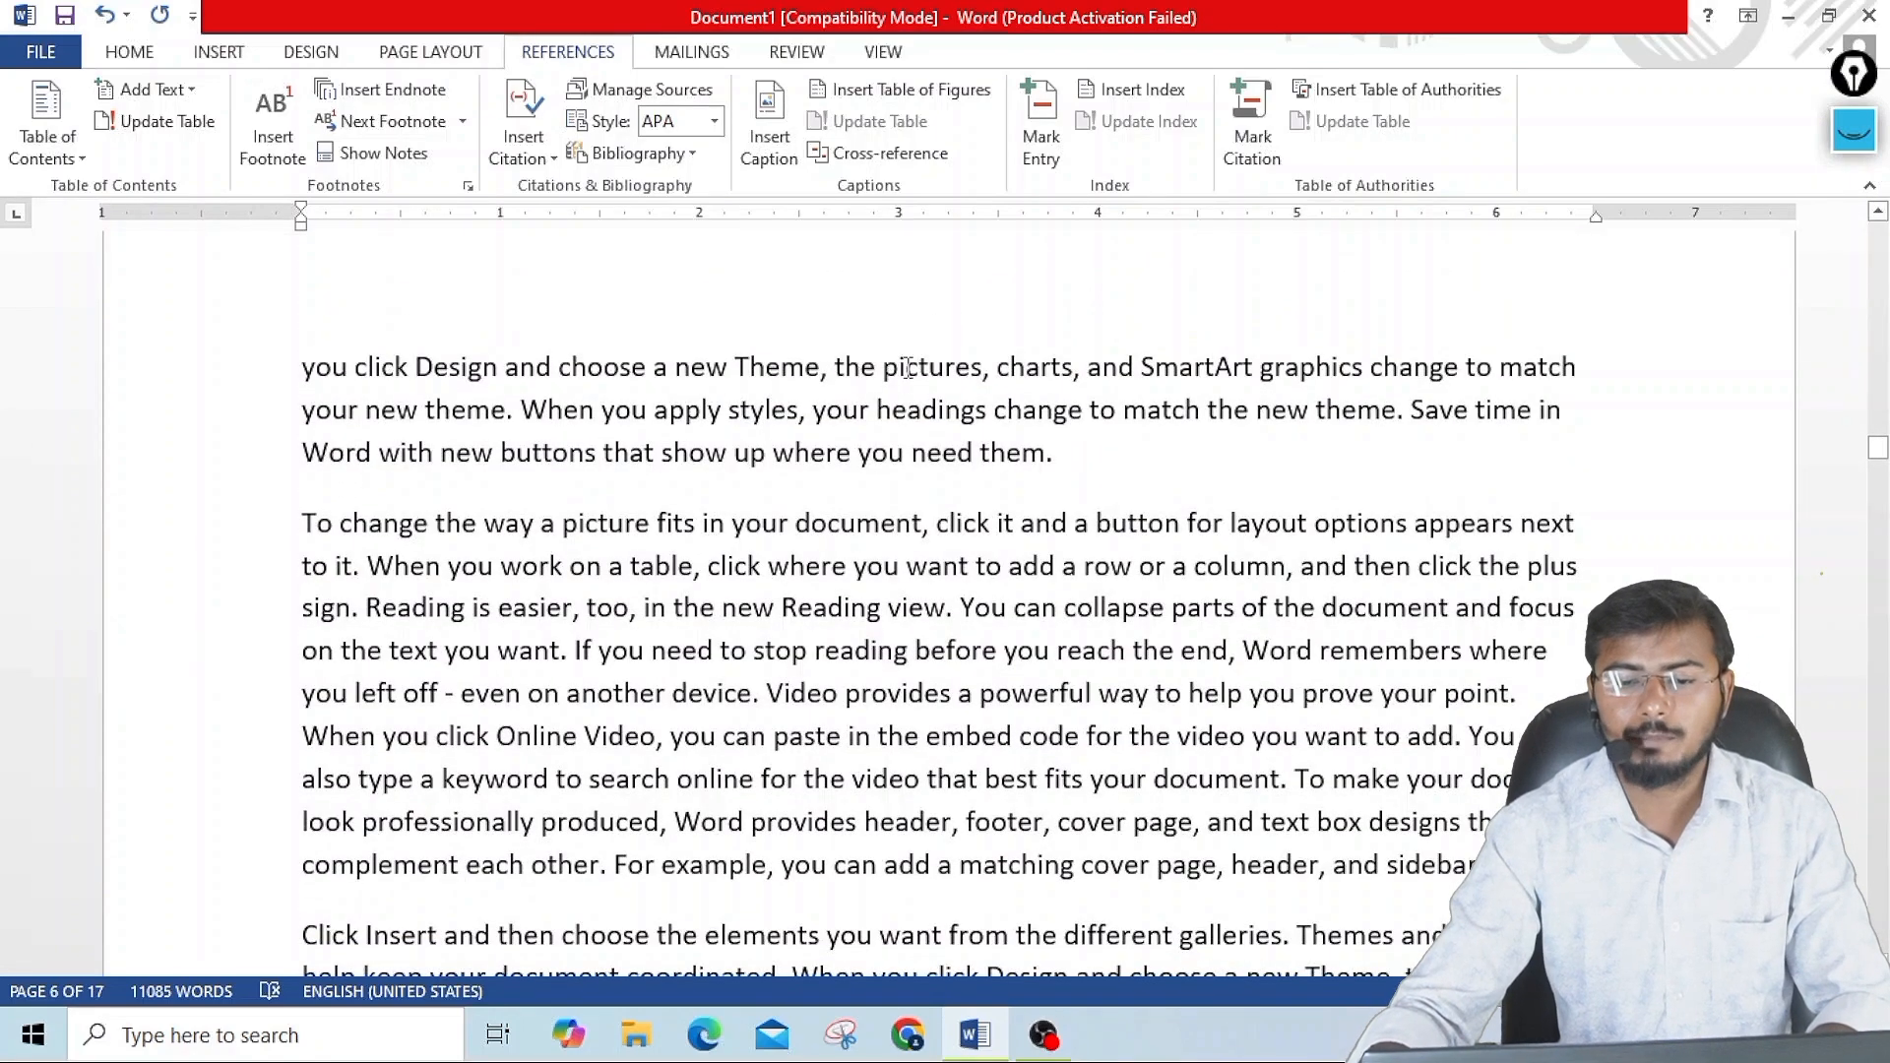
double_click(904, 367)
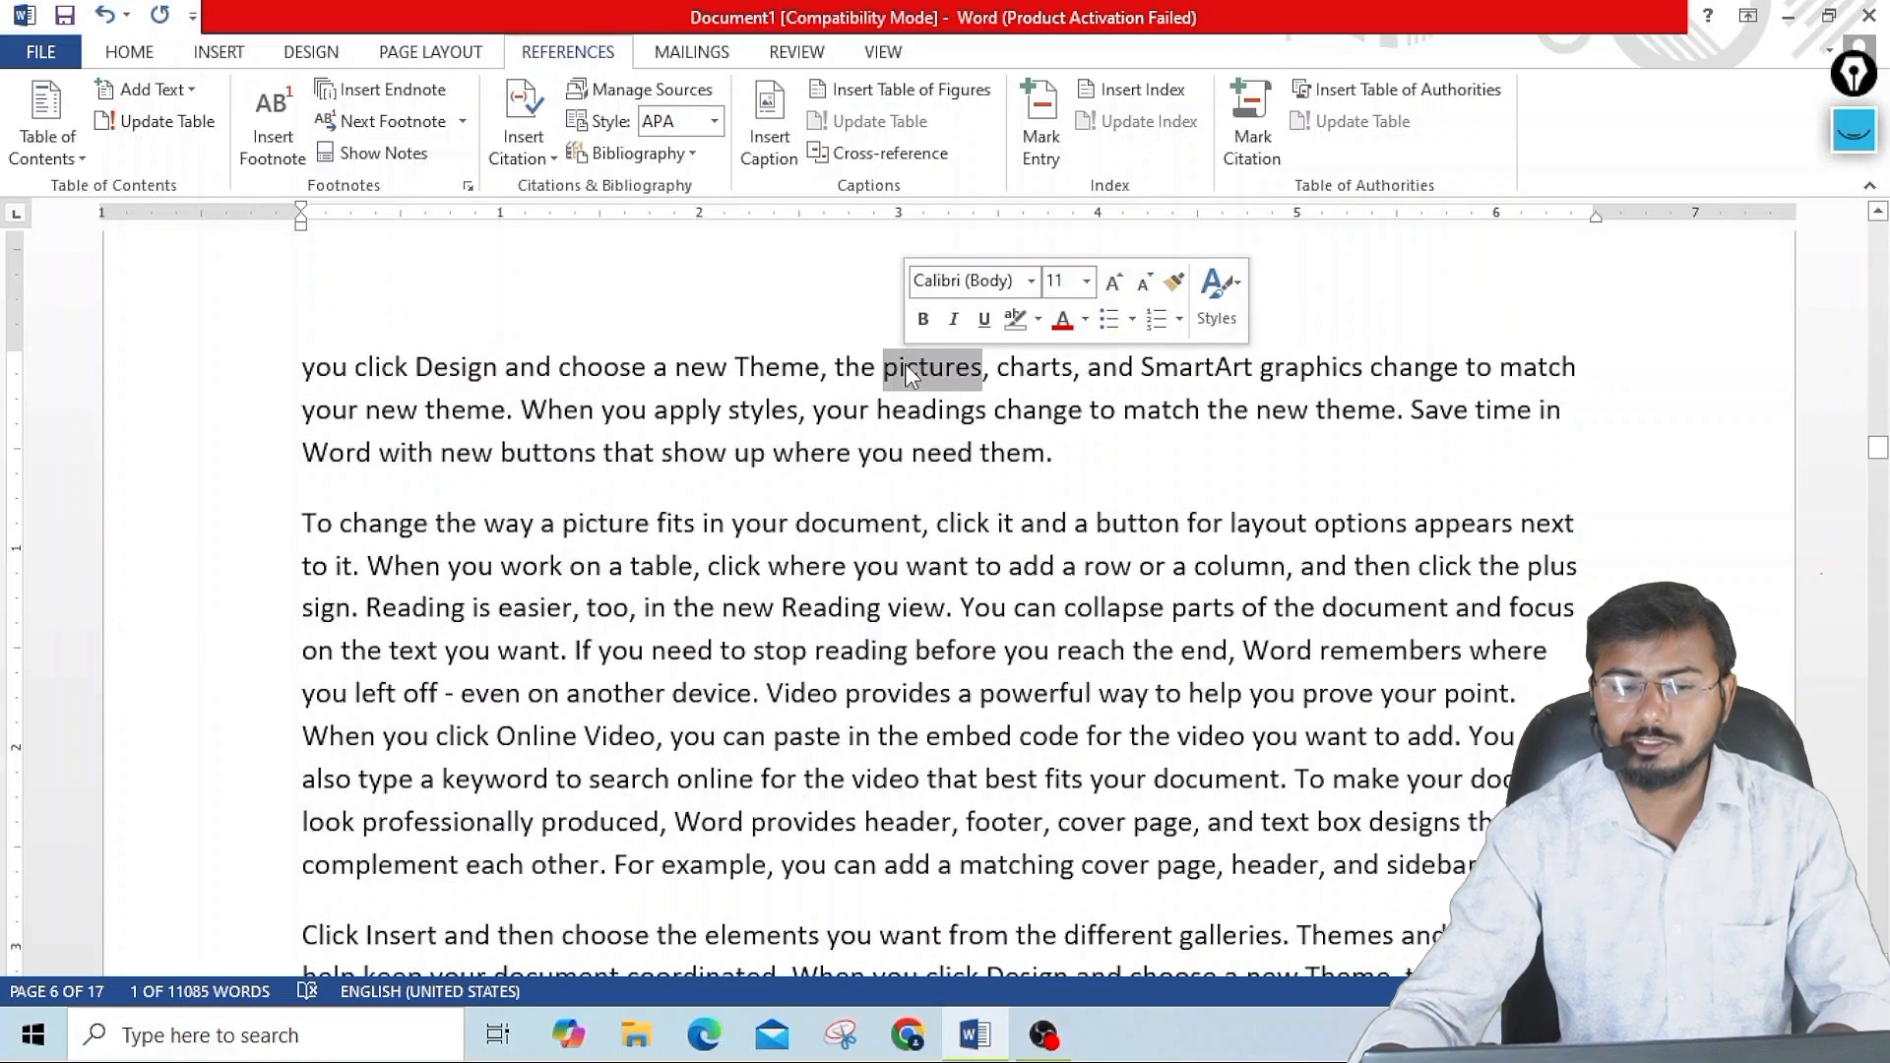
left_click(387, 90)
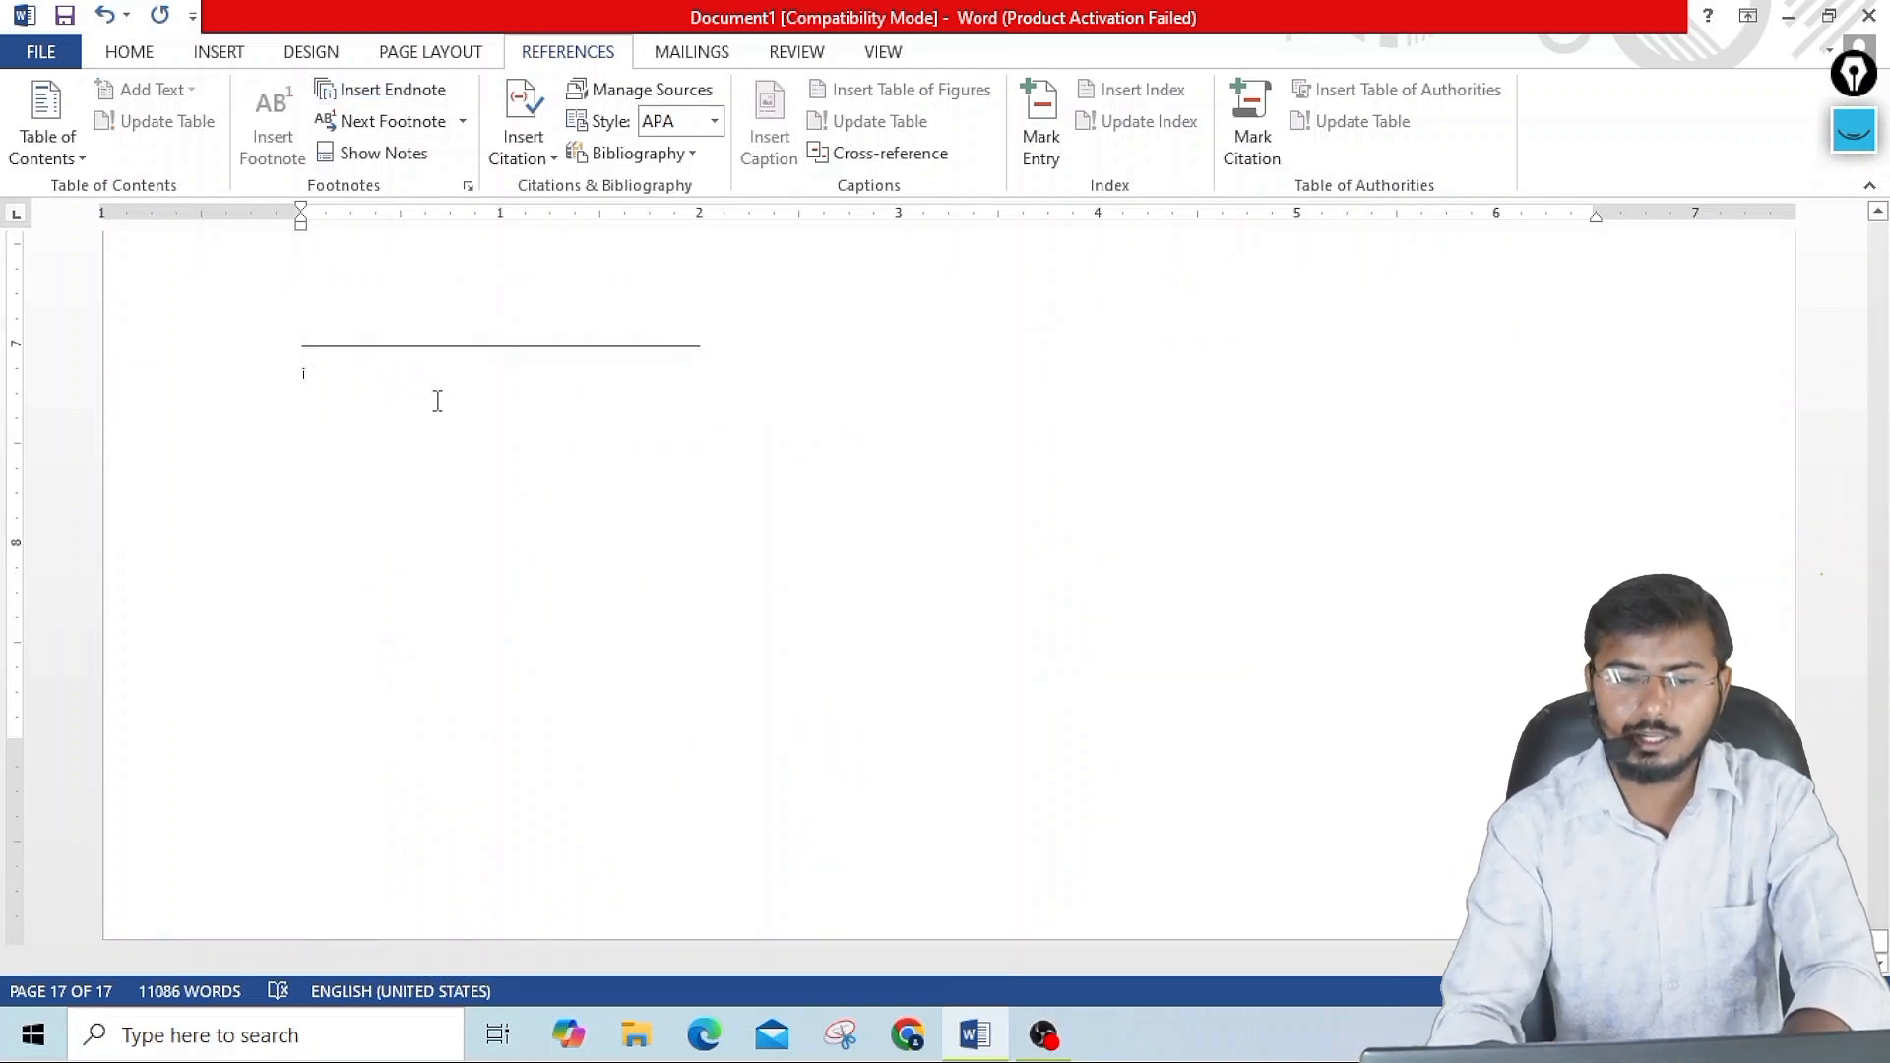
type("m")
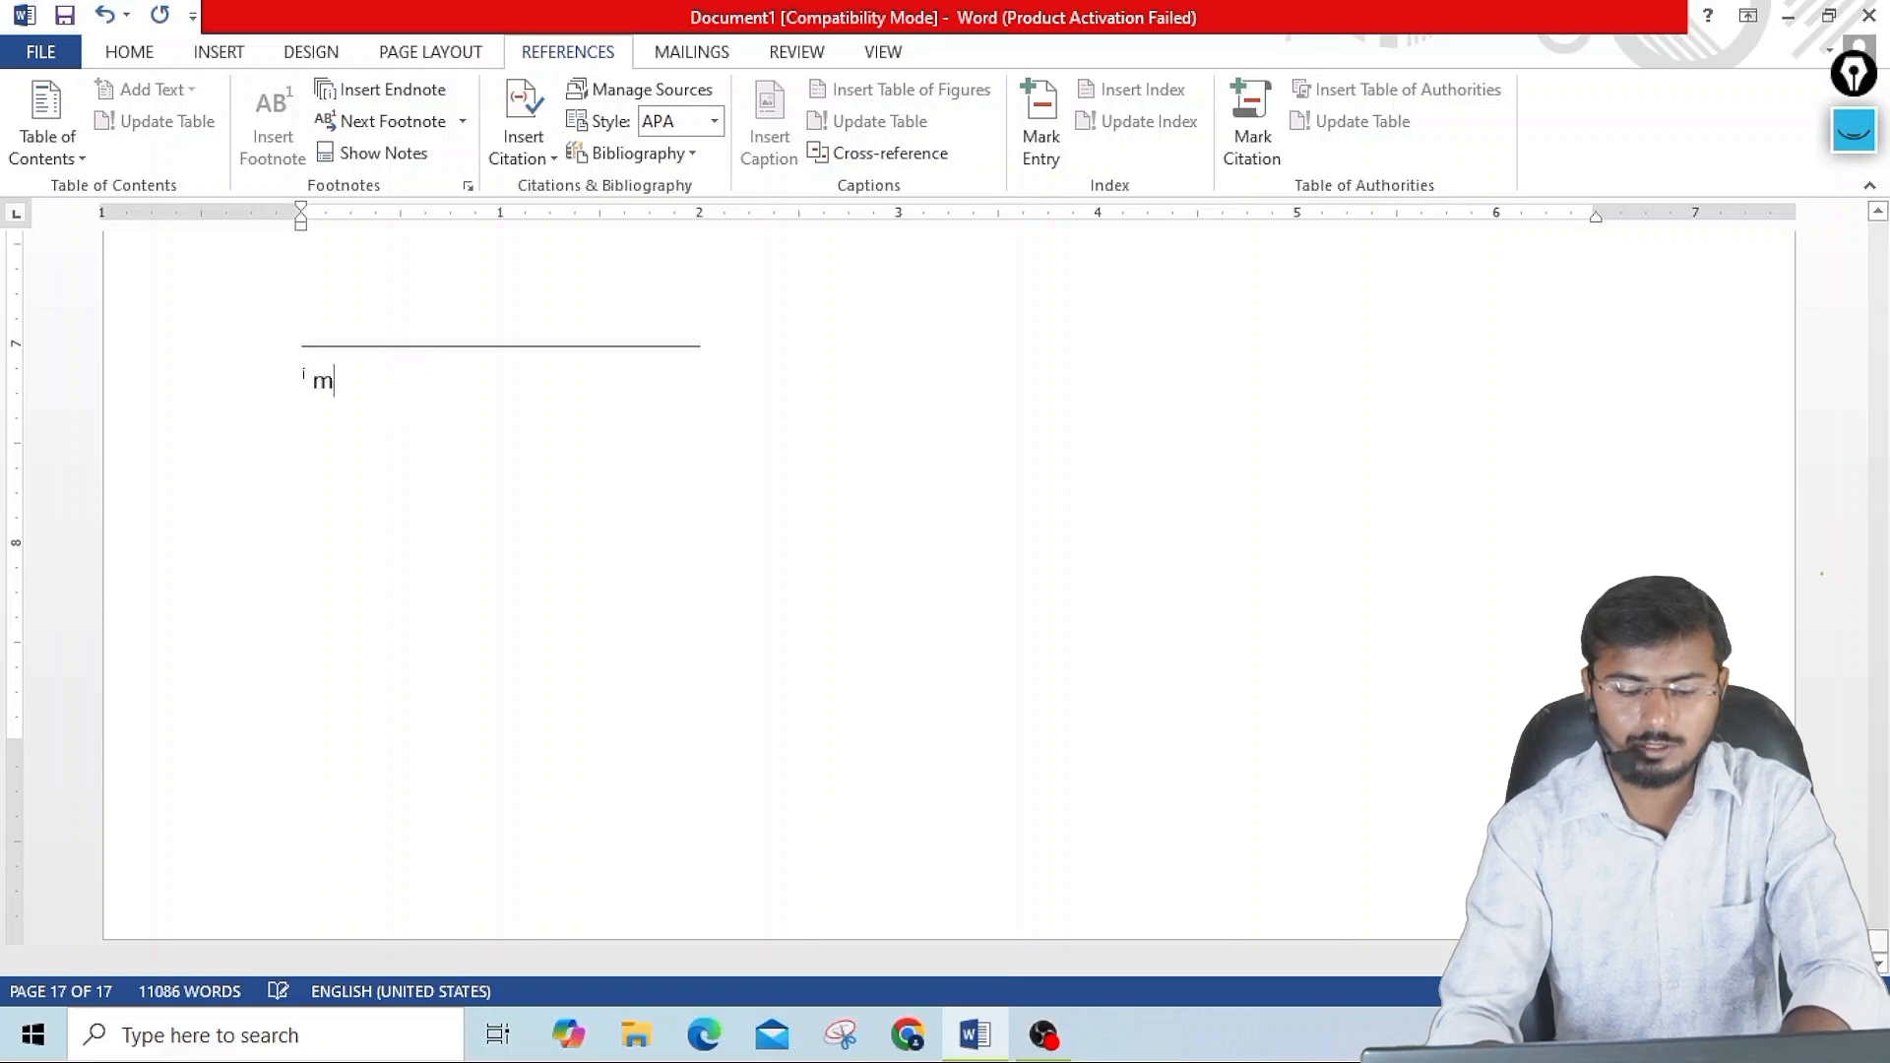
type("eaning")
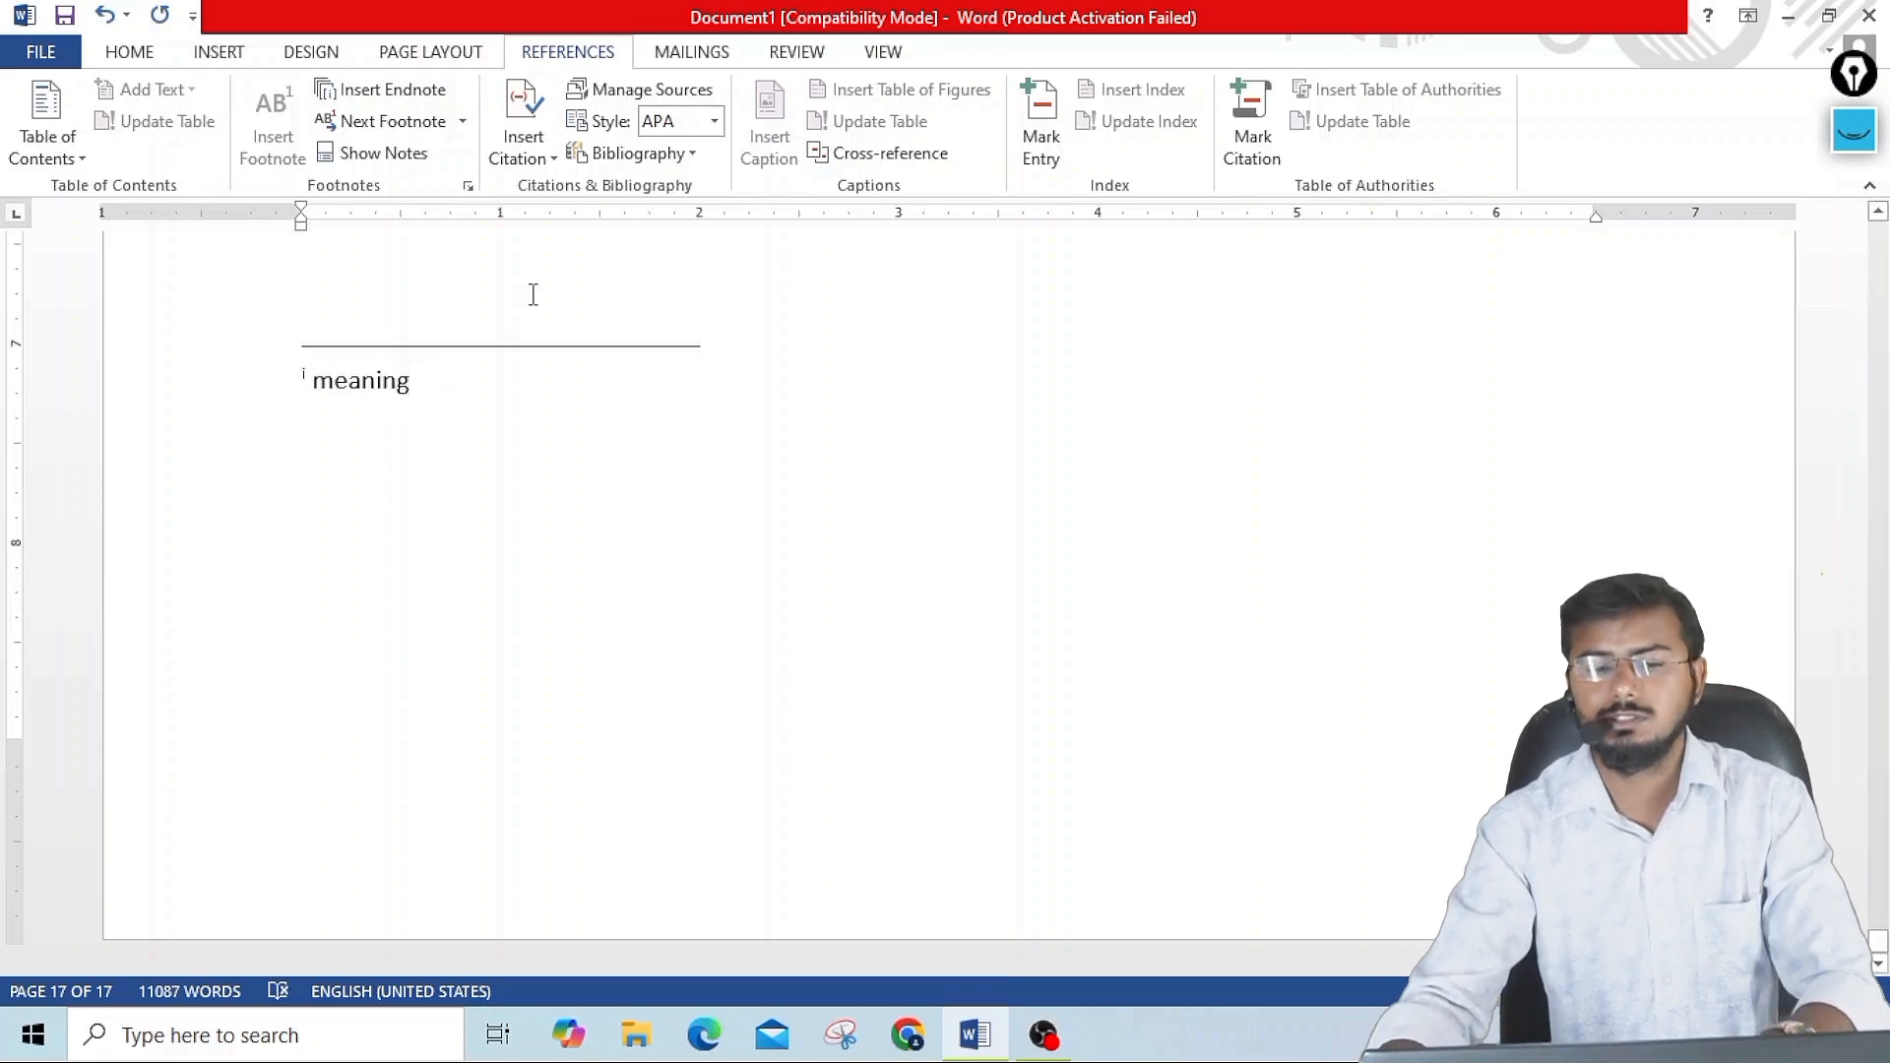
- Insert an endnote for the word "Design" in the page 16 paragraph starting "Click Insert", with the note text "hdfjkashfjds"
scroll(533, 294, "up", 15)
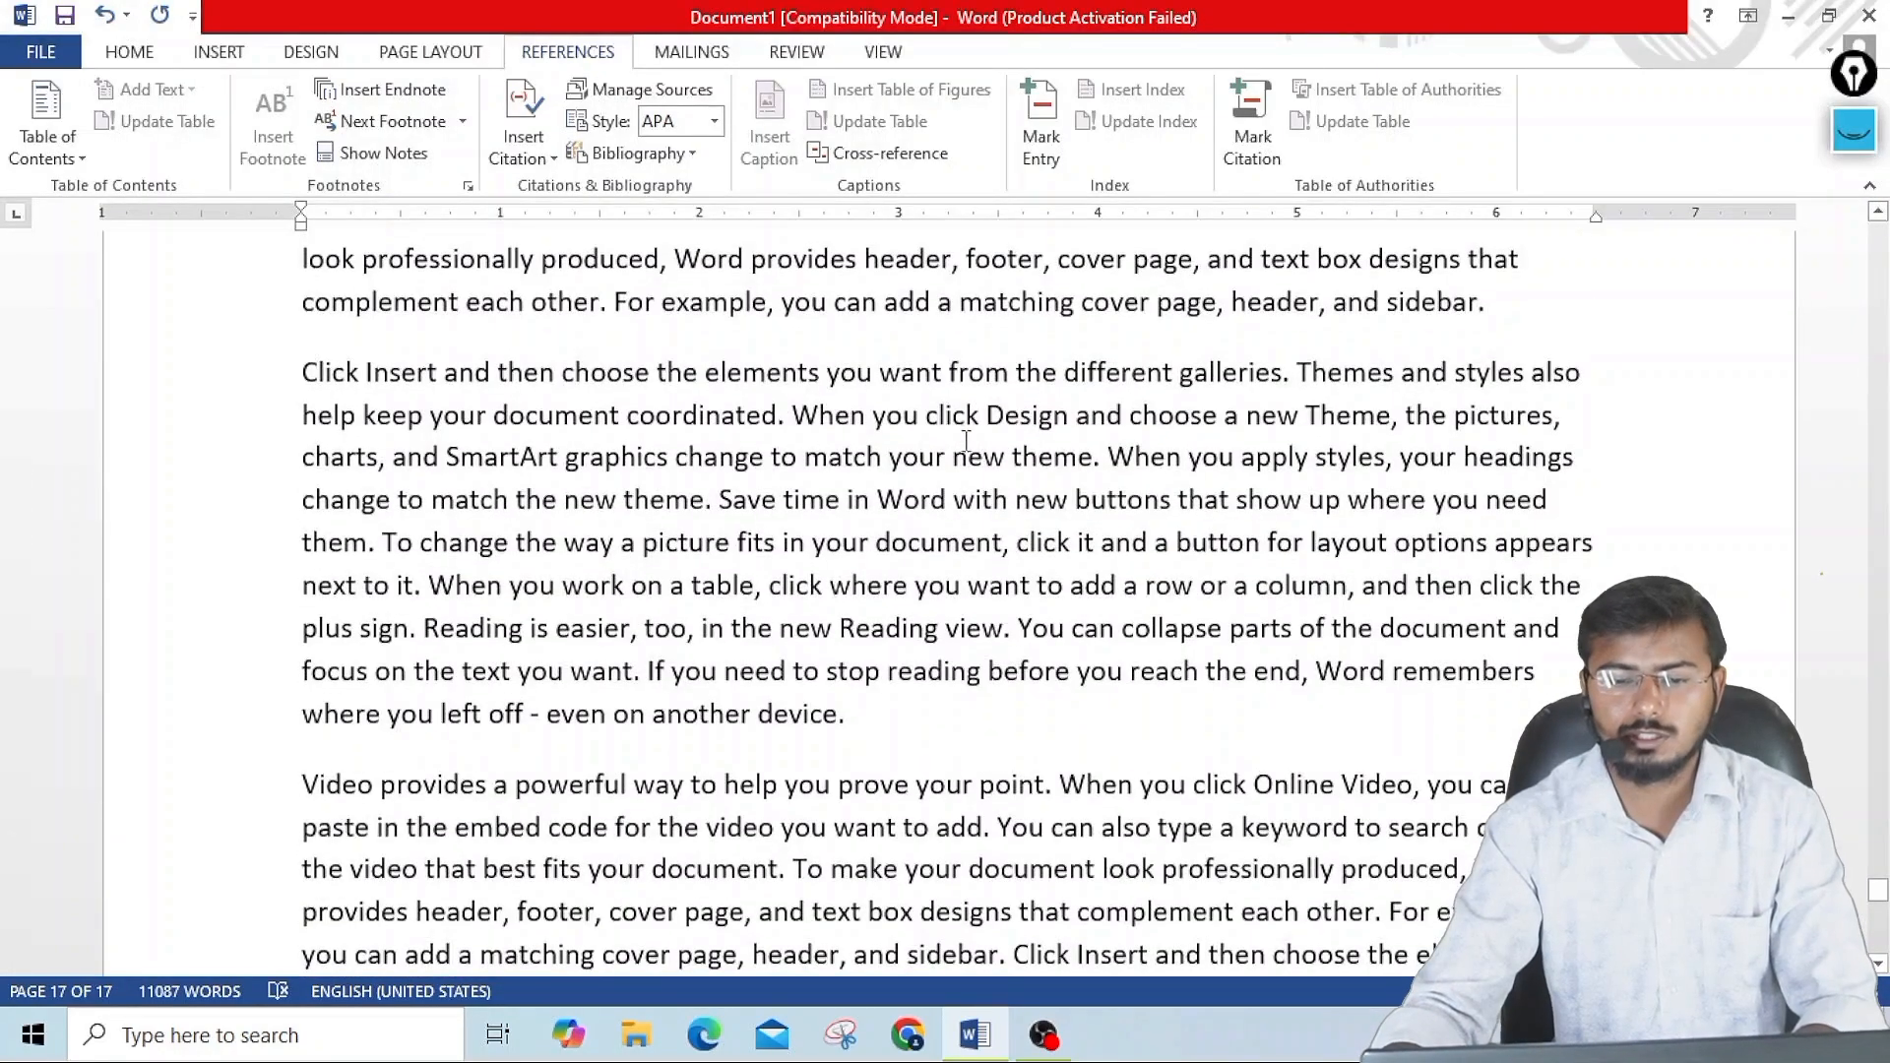
left_click(1004, 414)
double_click(1014, 414)
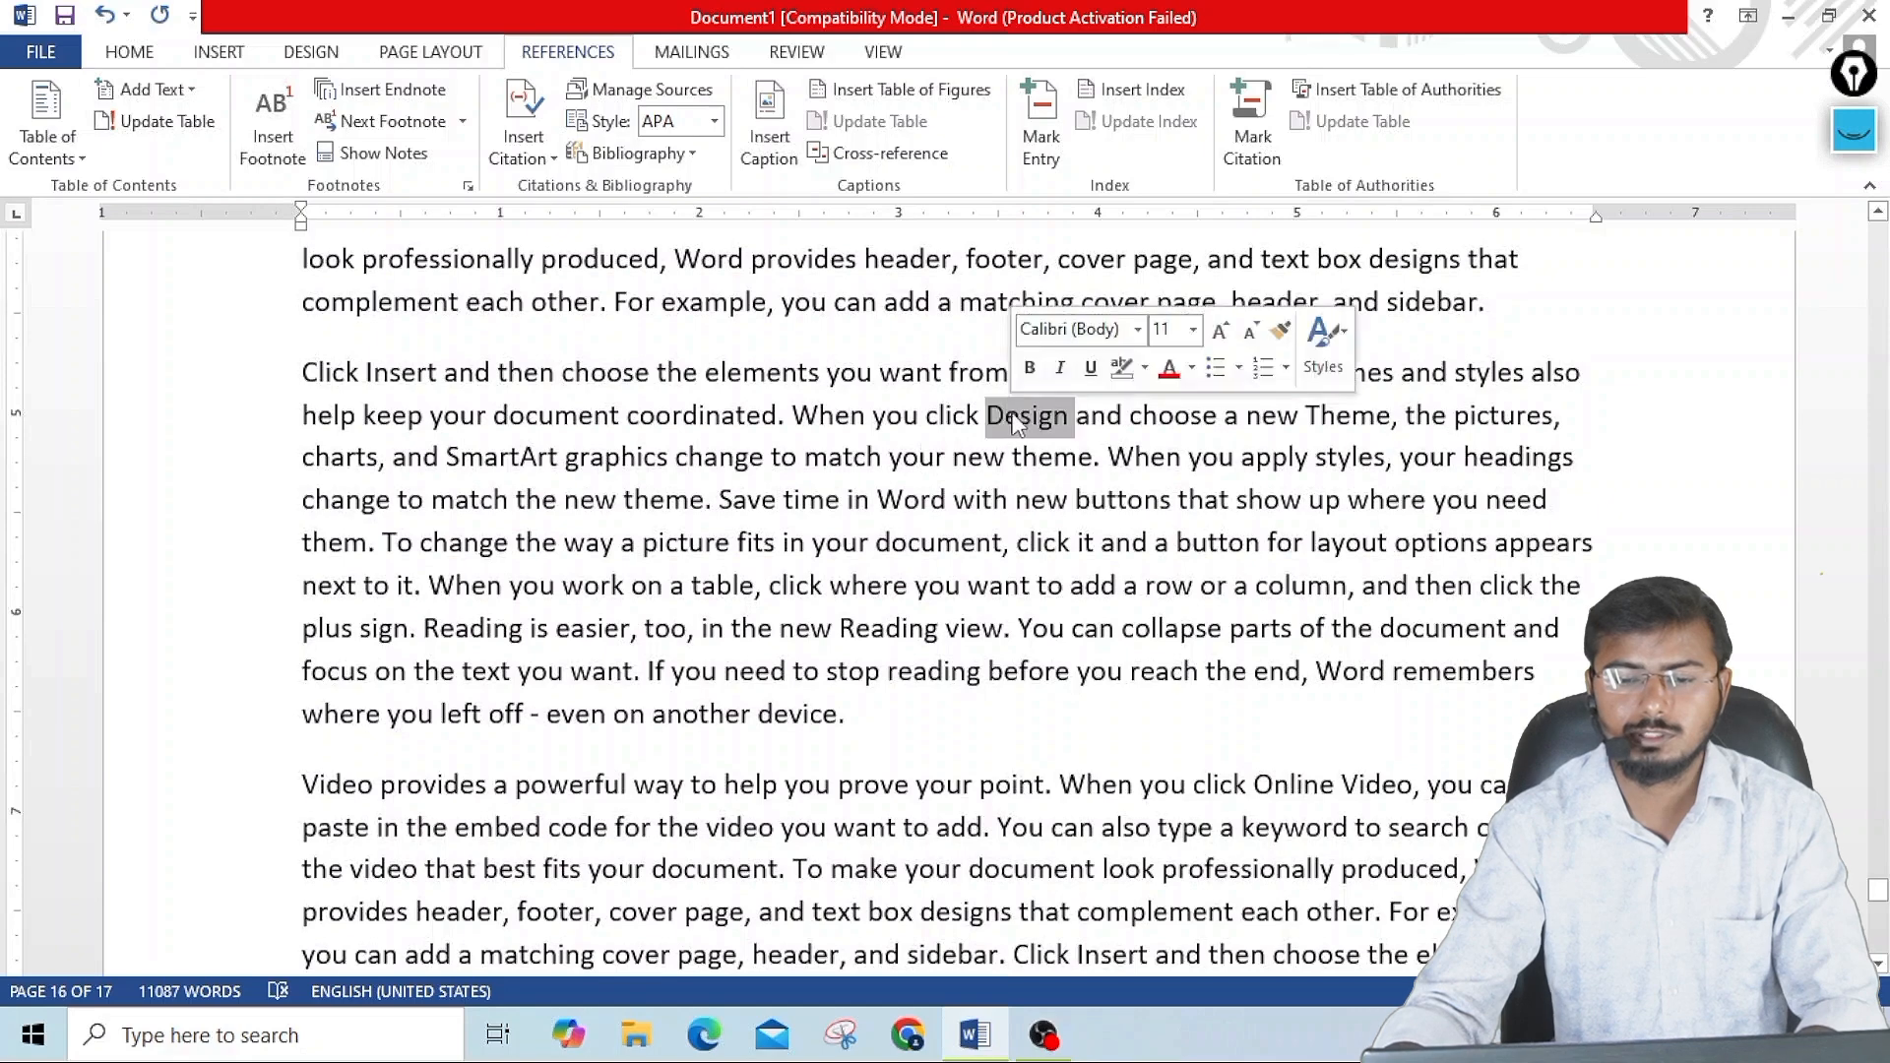
left_click(378, 103)
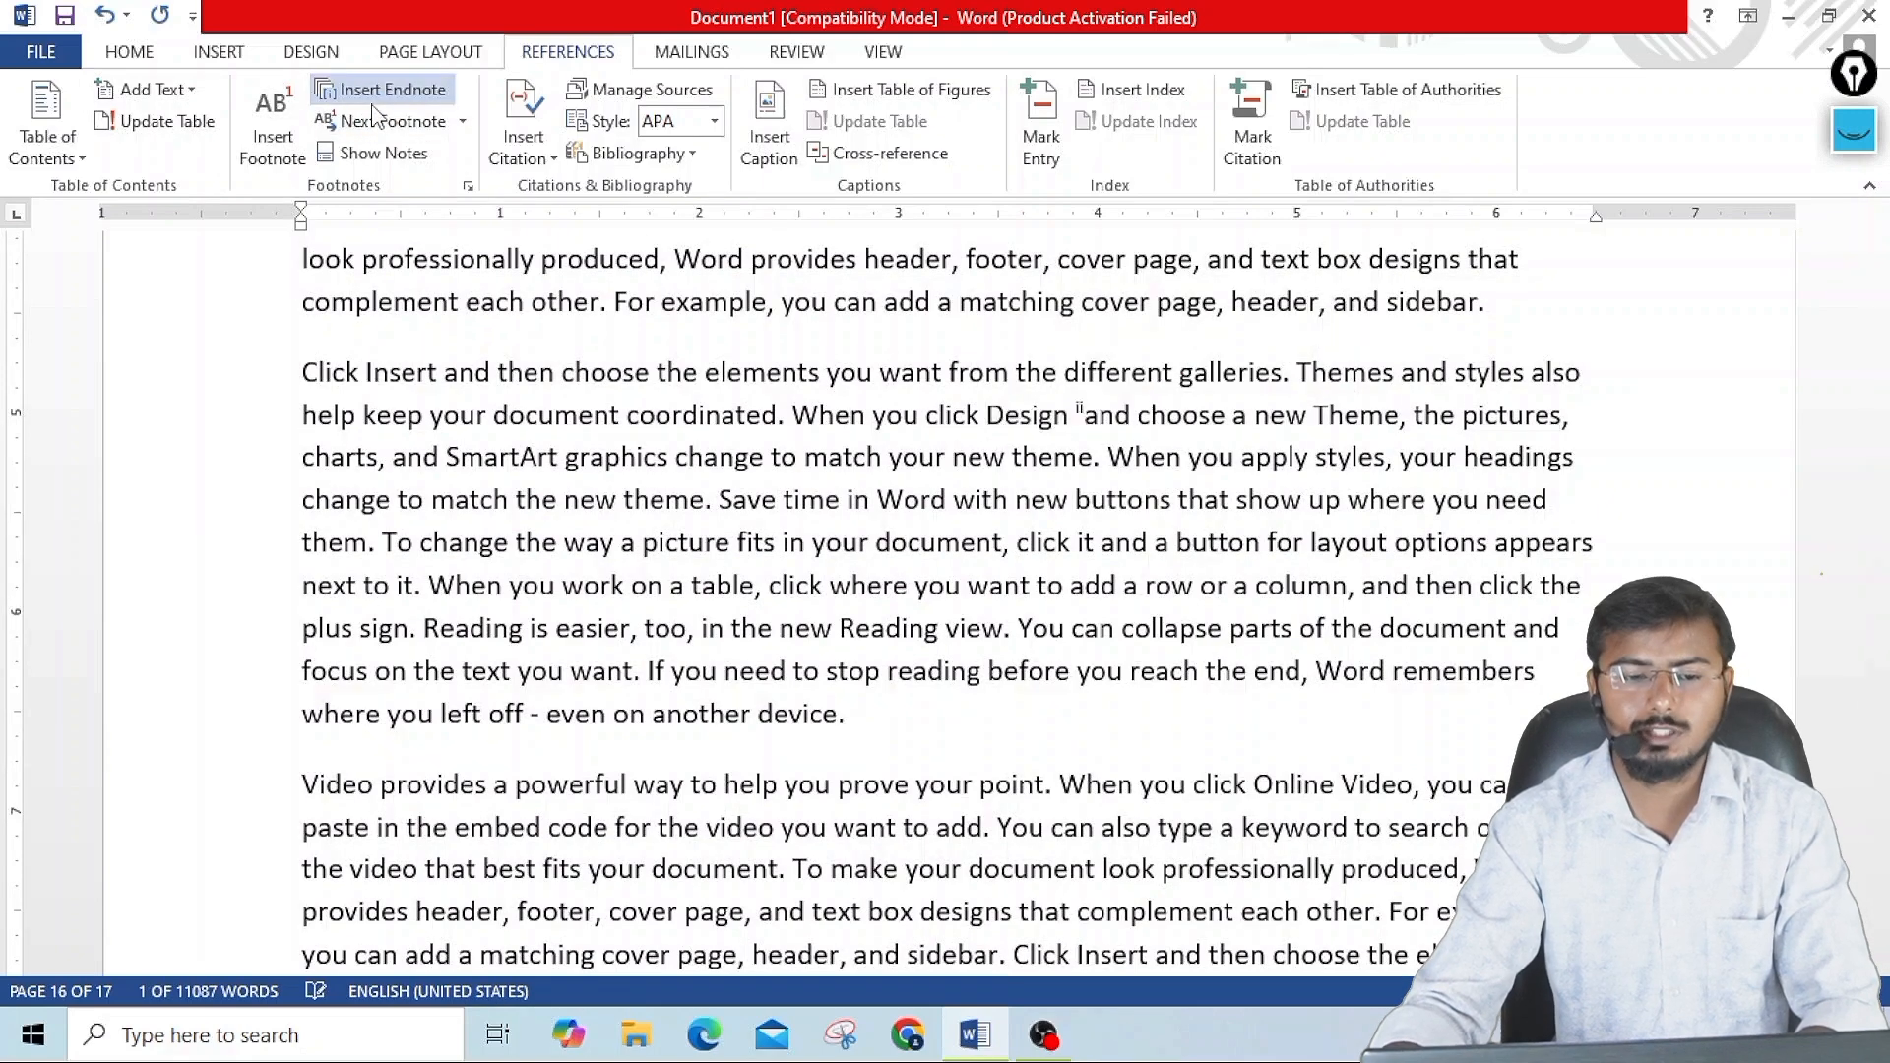
type("hdfjkashfjds")
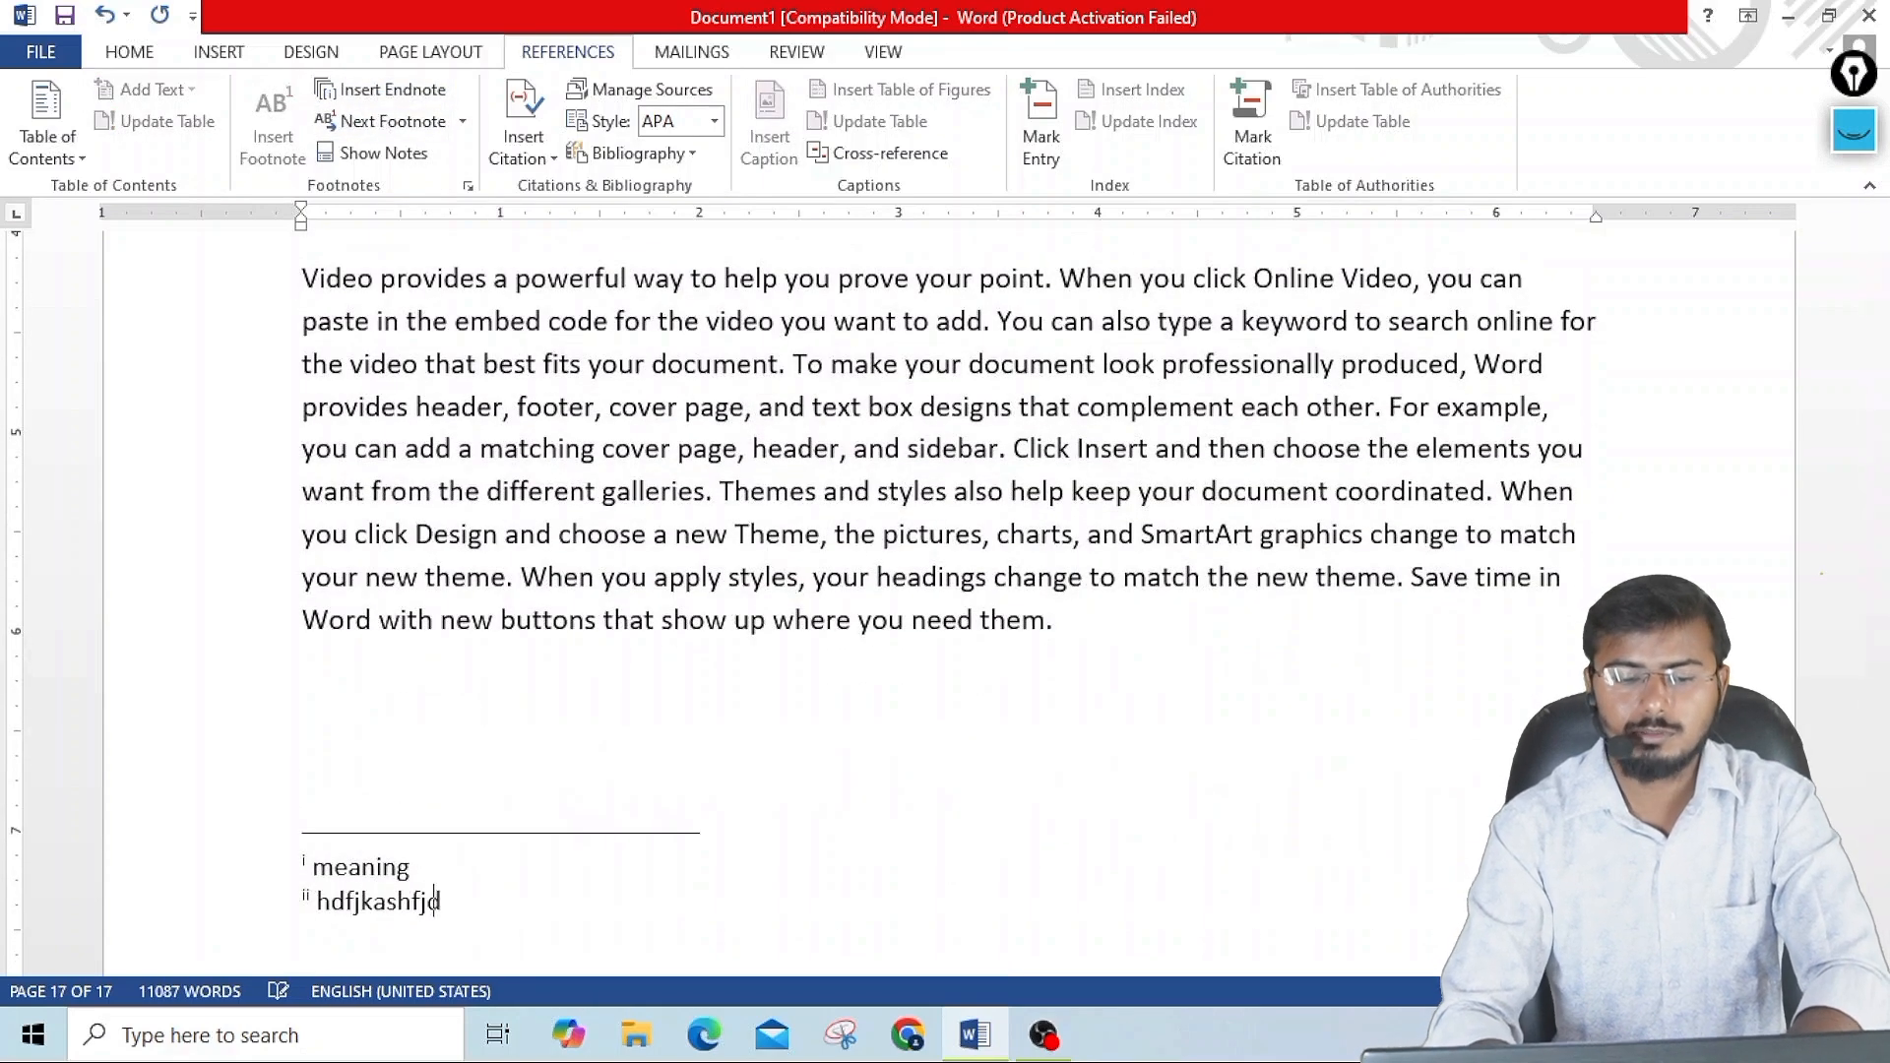
- Examine the endnote mark after "Design" on page 16 and the endnote texts at the end of the document
left_click(1024, 535)
scroll(1024, 534, "up", 10)
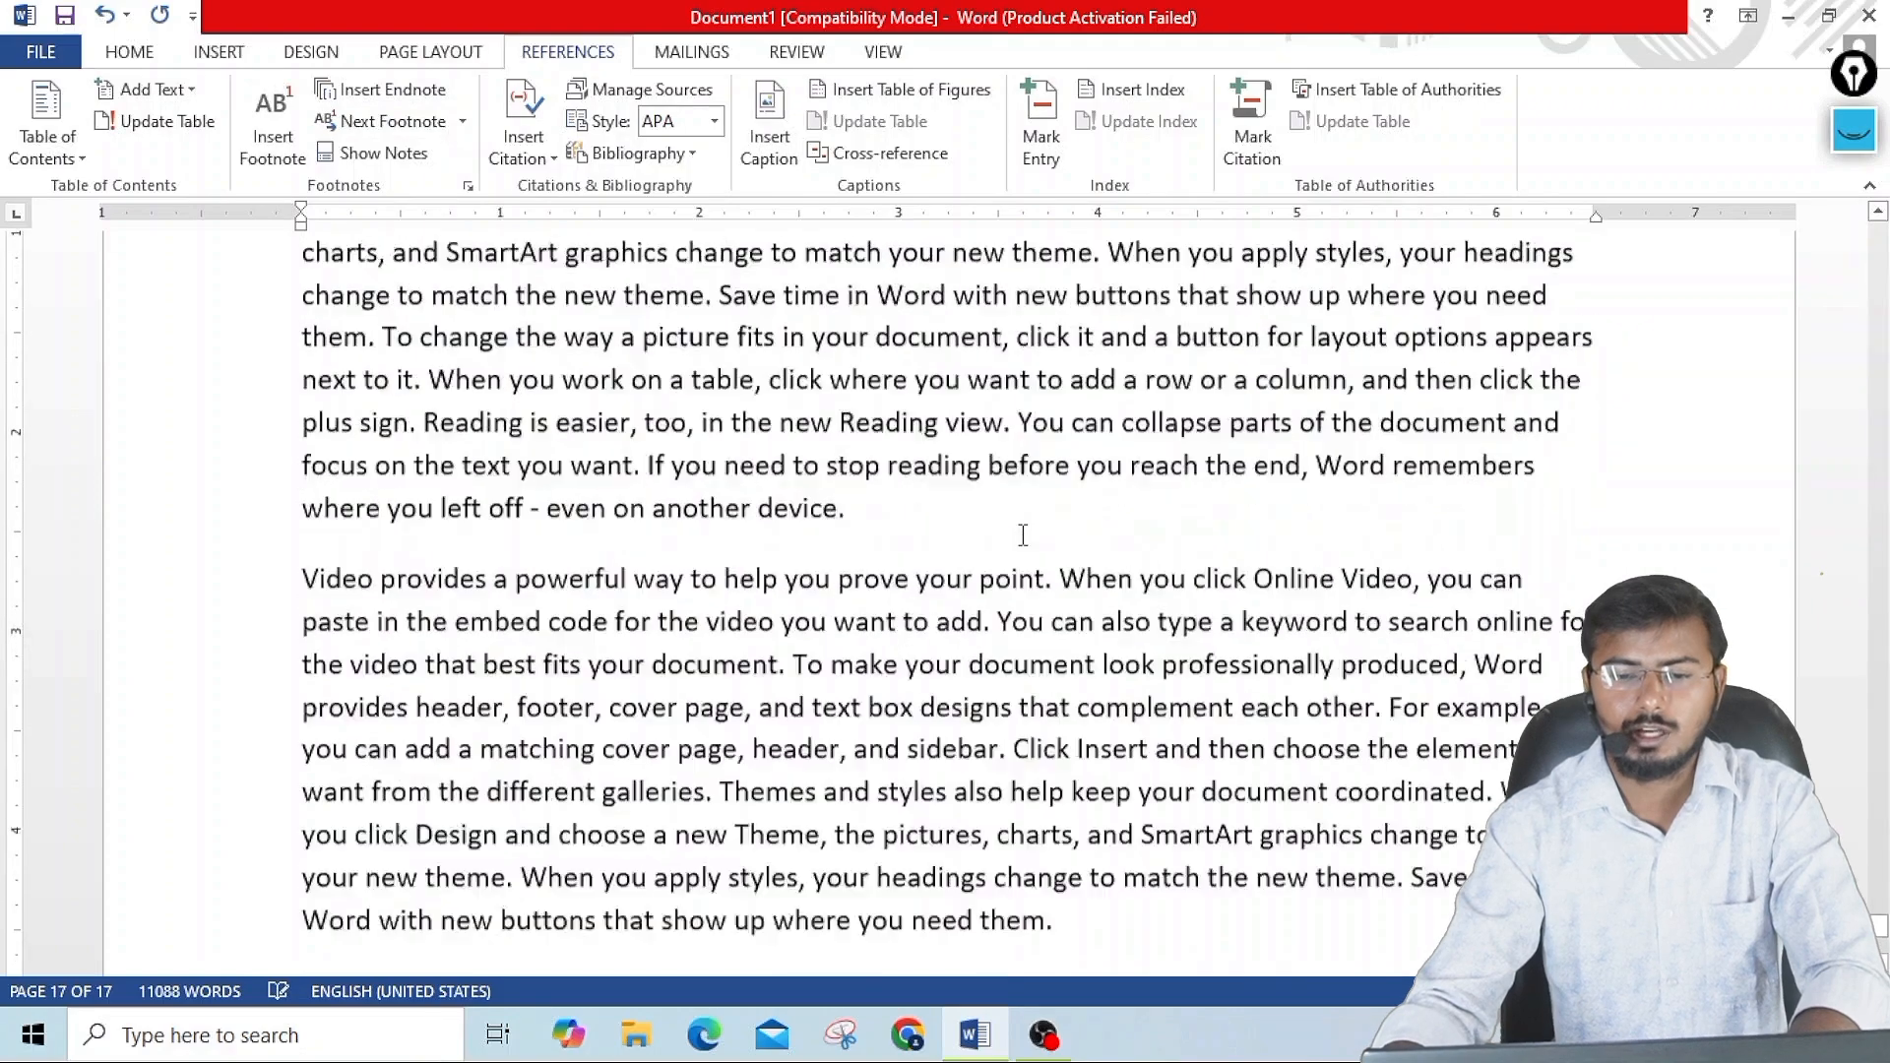
scroll(1023, 534, "up", 5)
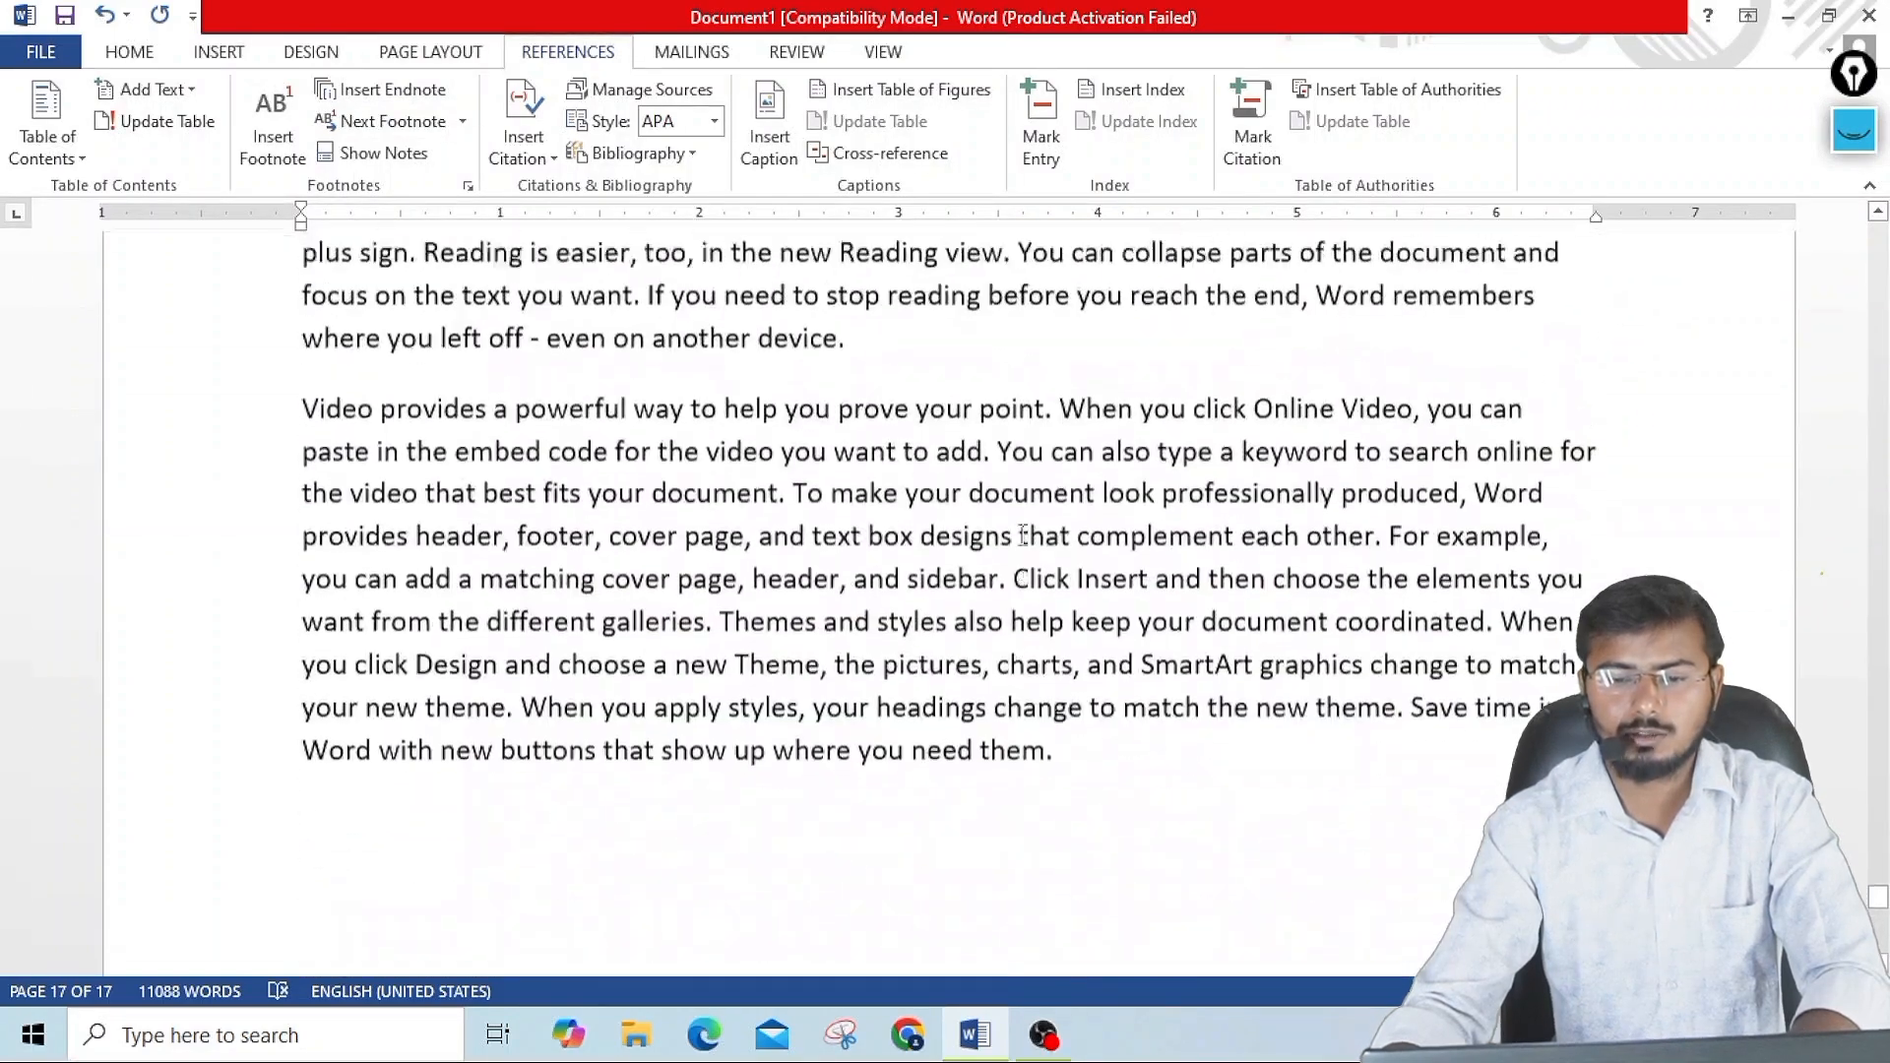
scroll(1022, 535, "up", 2)
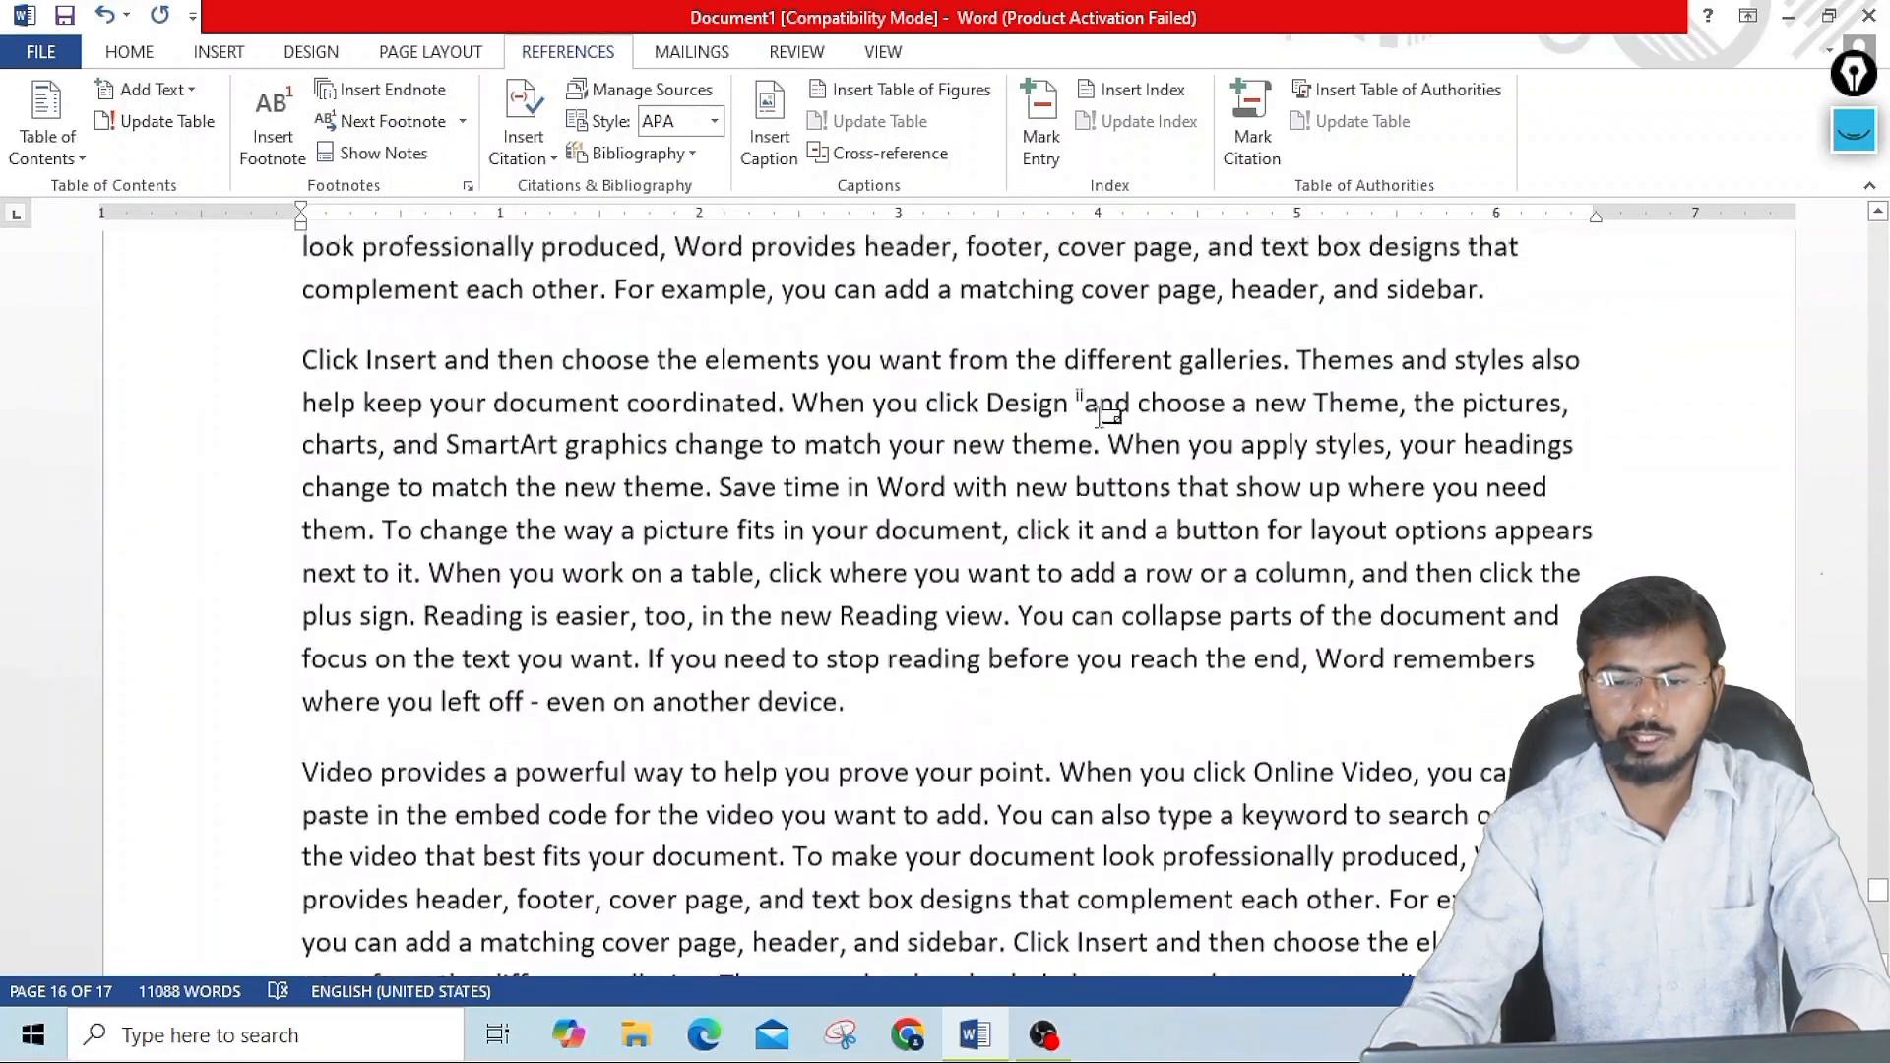
scroll(1171, 494, "up", 1)
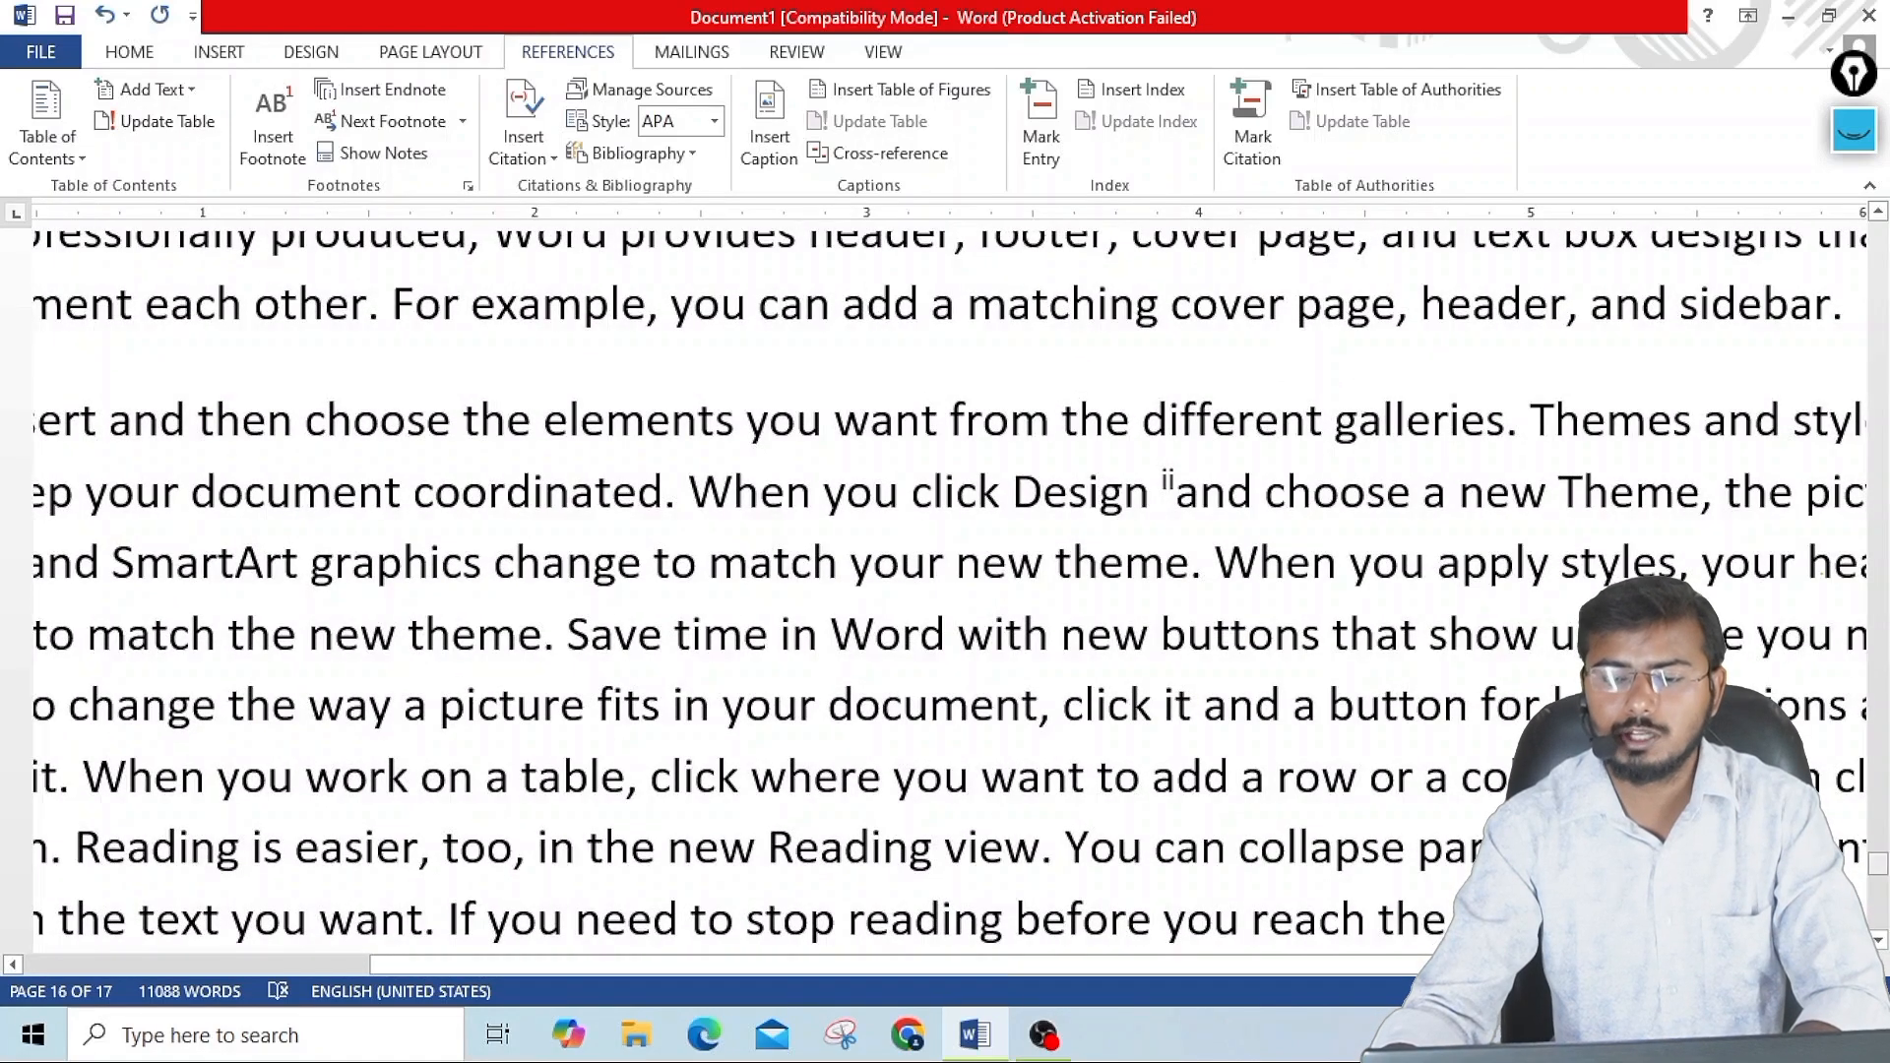
scroll(720, 660, "down", 10)
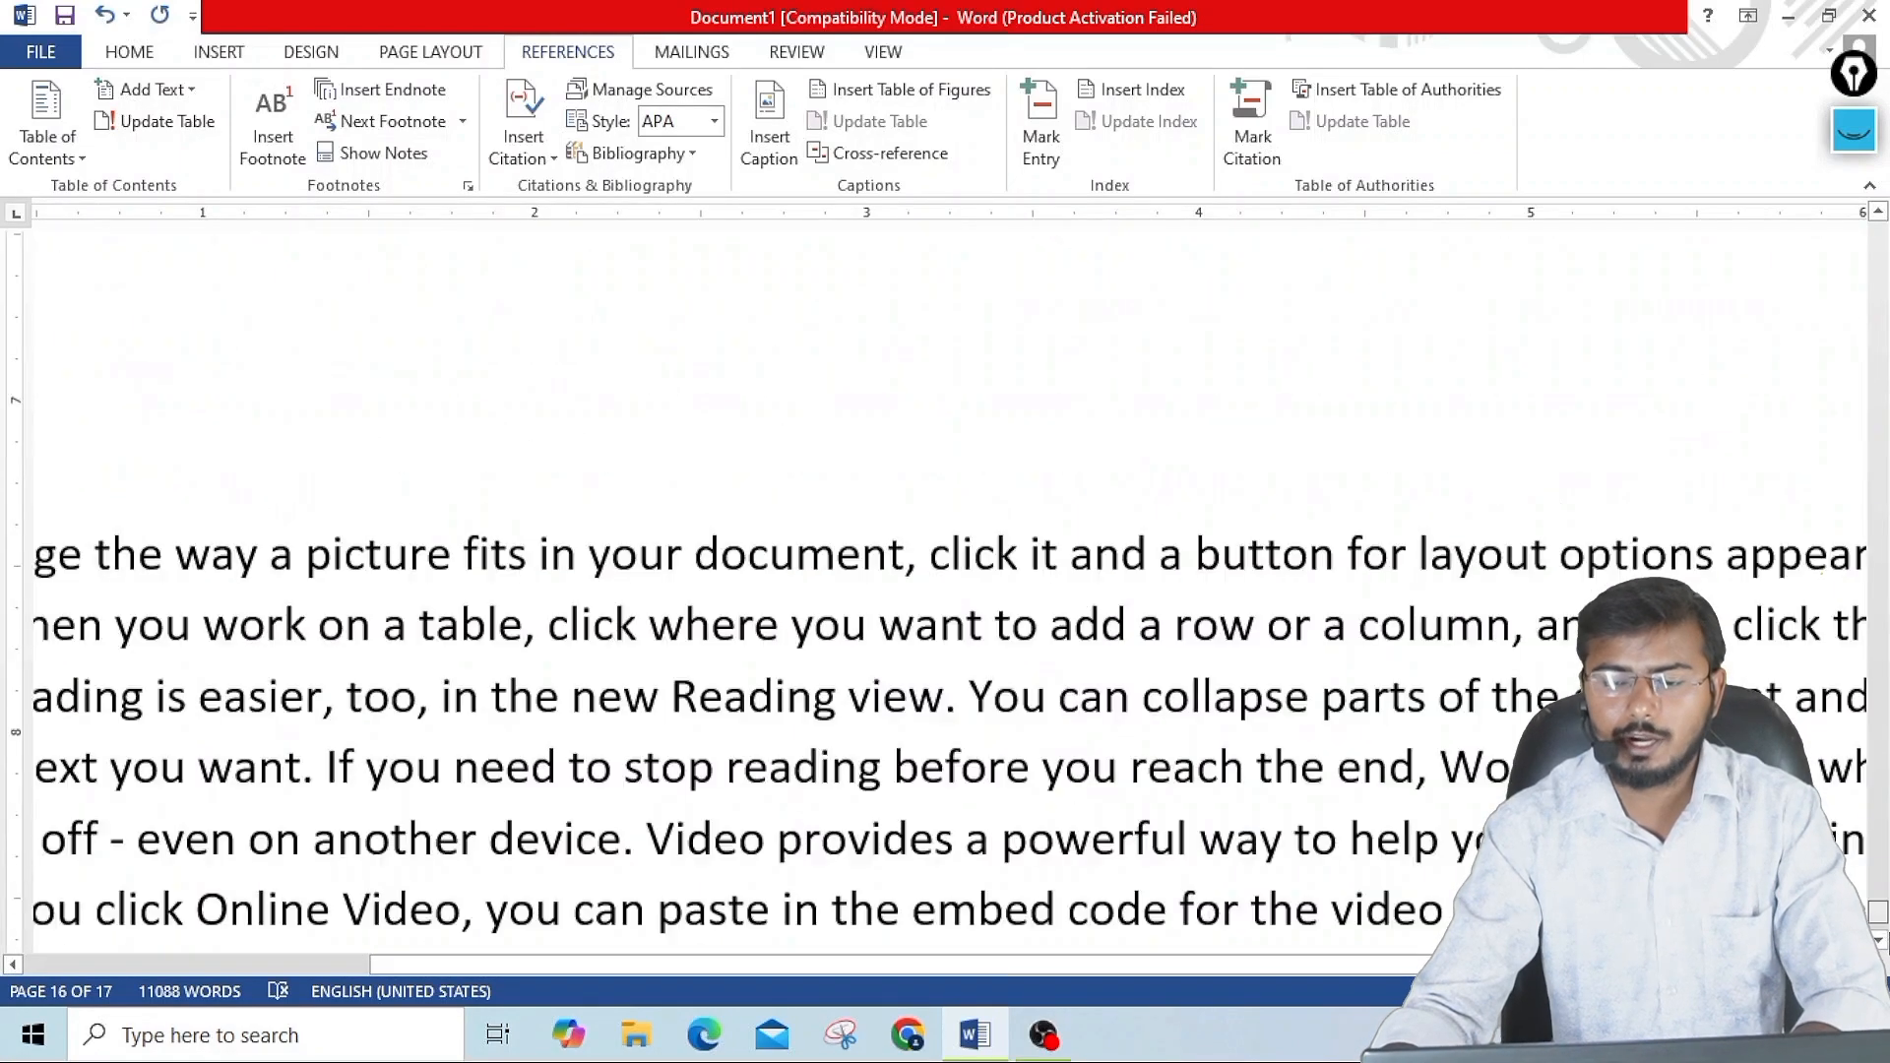
scroll(721, 654, "down", 2)
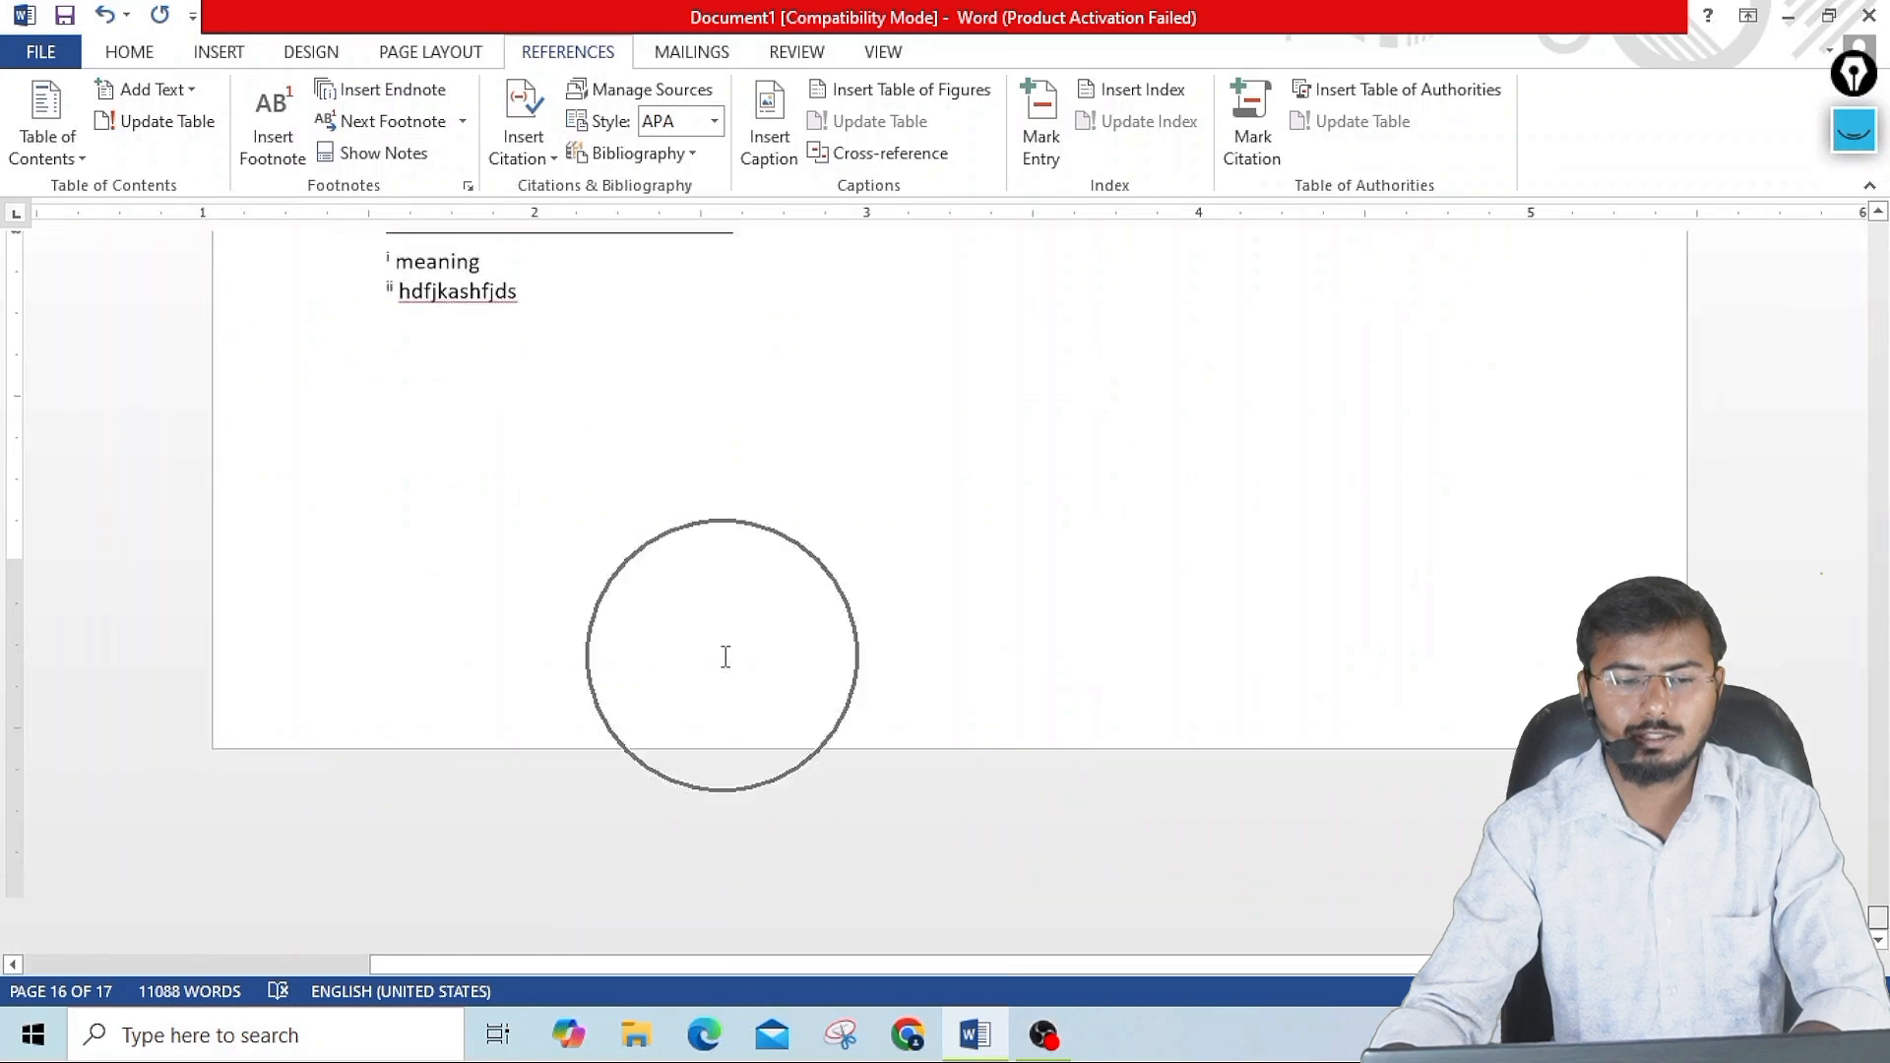
scroll(508, 571, "down", 5)
scroll(504, 561, "down", 5)
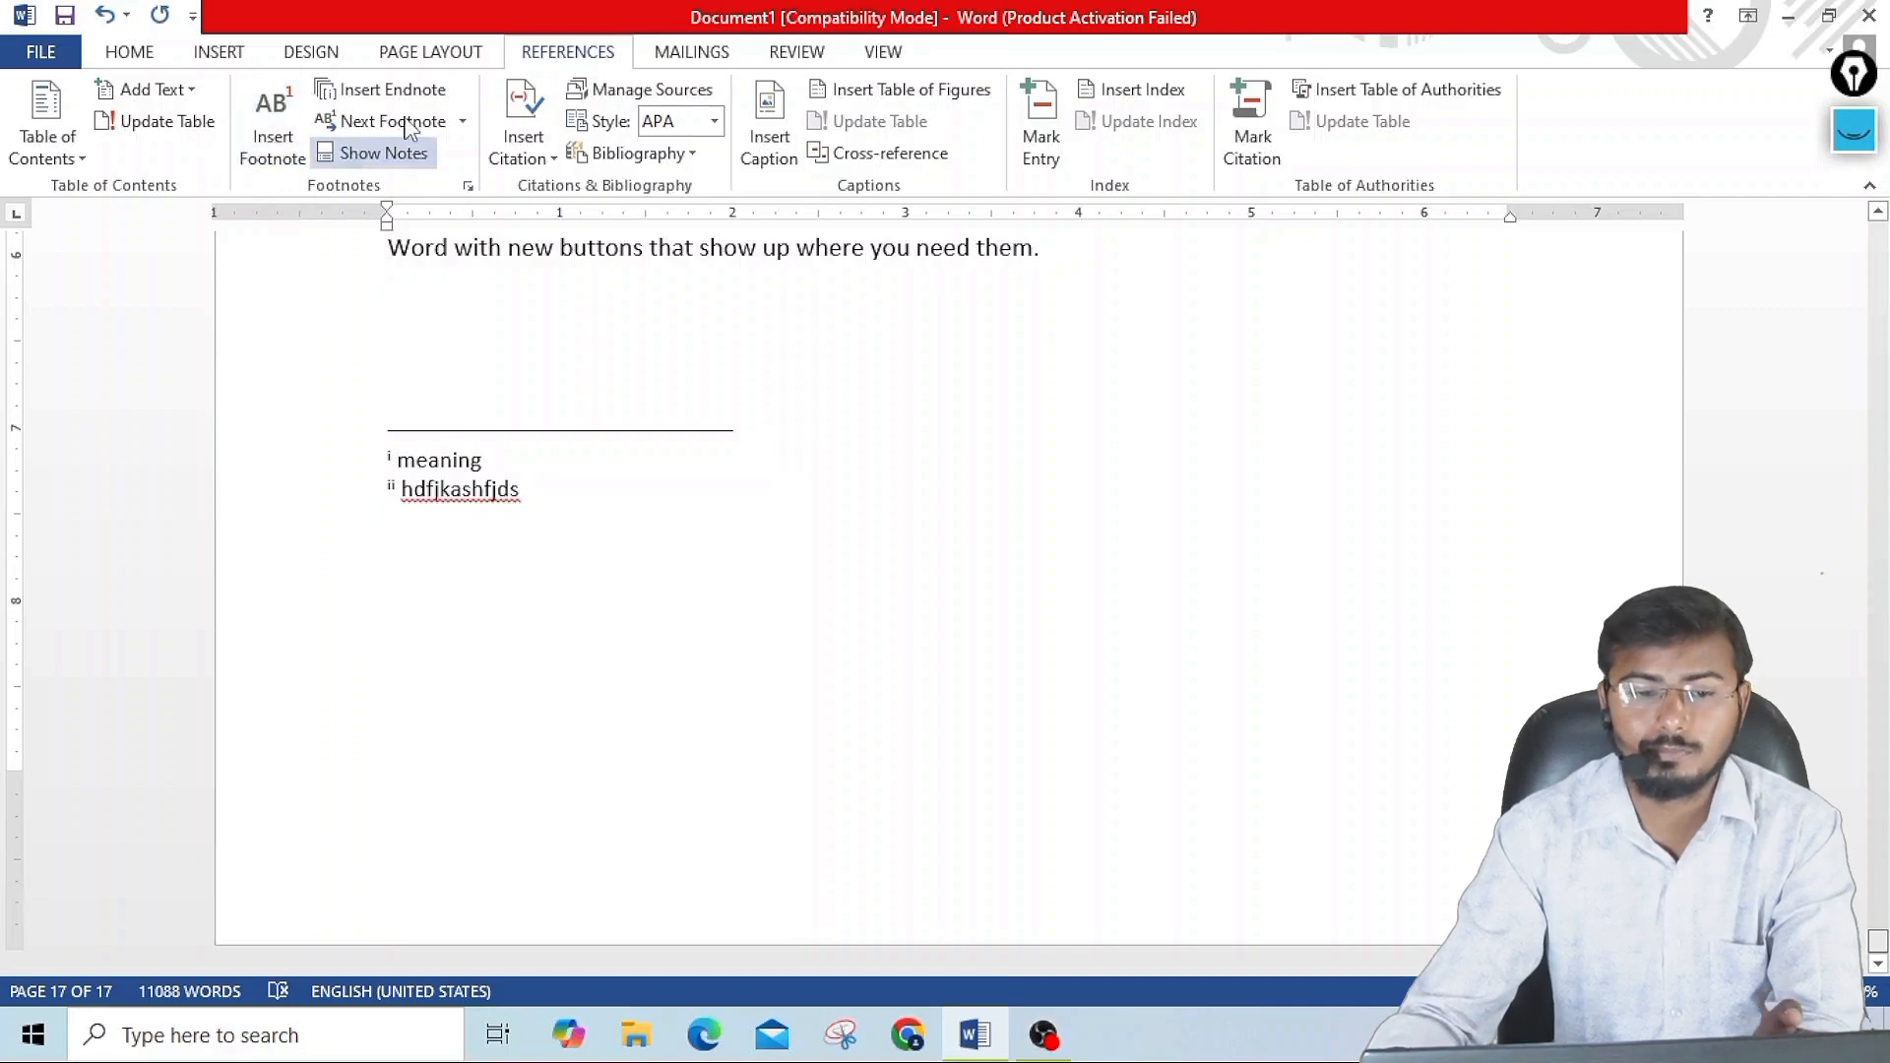
- Try to jump to the next footnote from the document's last pages
scroll(969, 450, "up", 15)
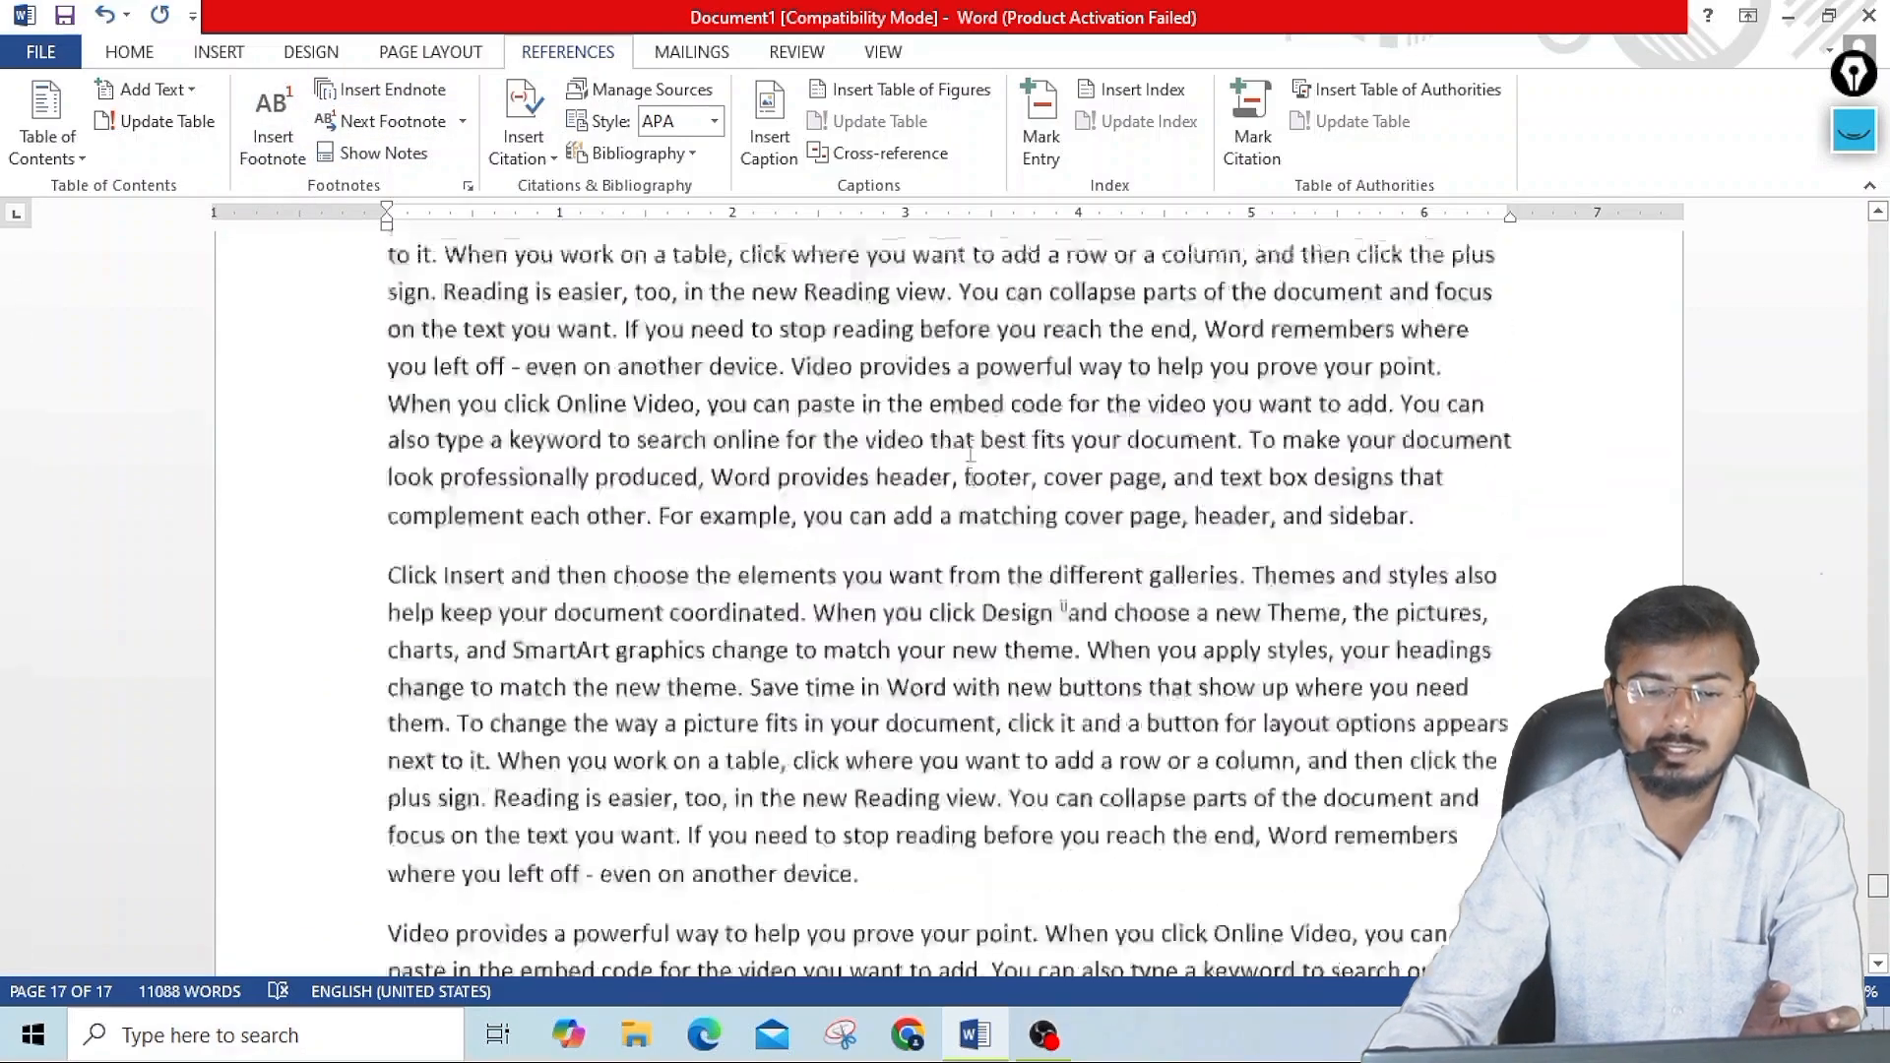
scroll(970, 451, "up", 20)
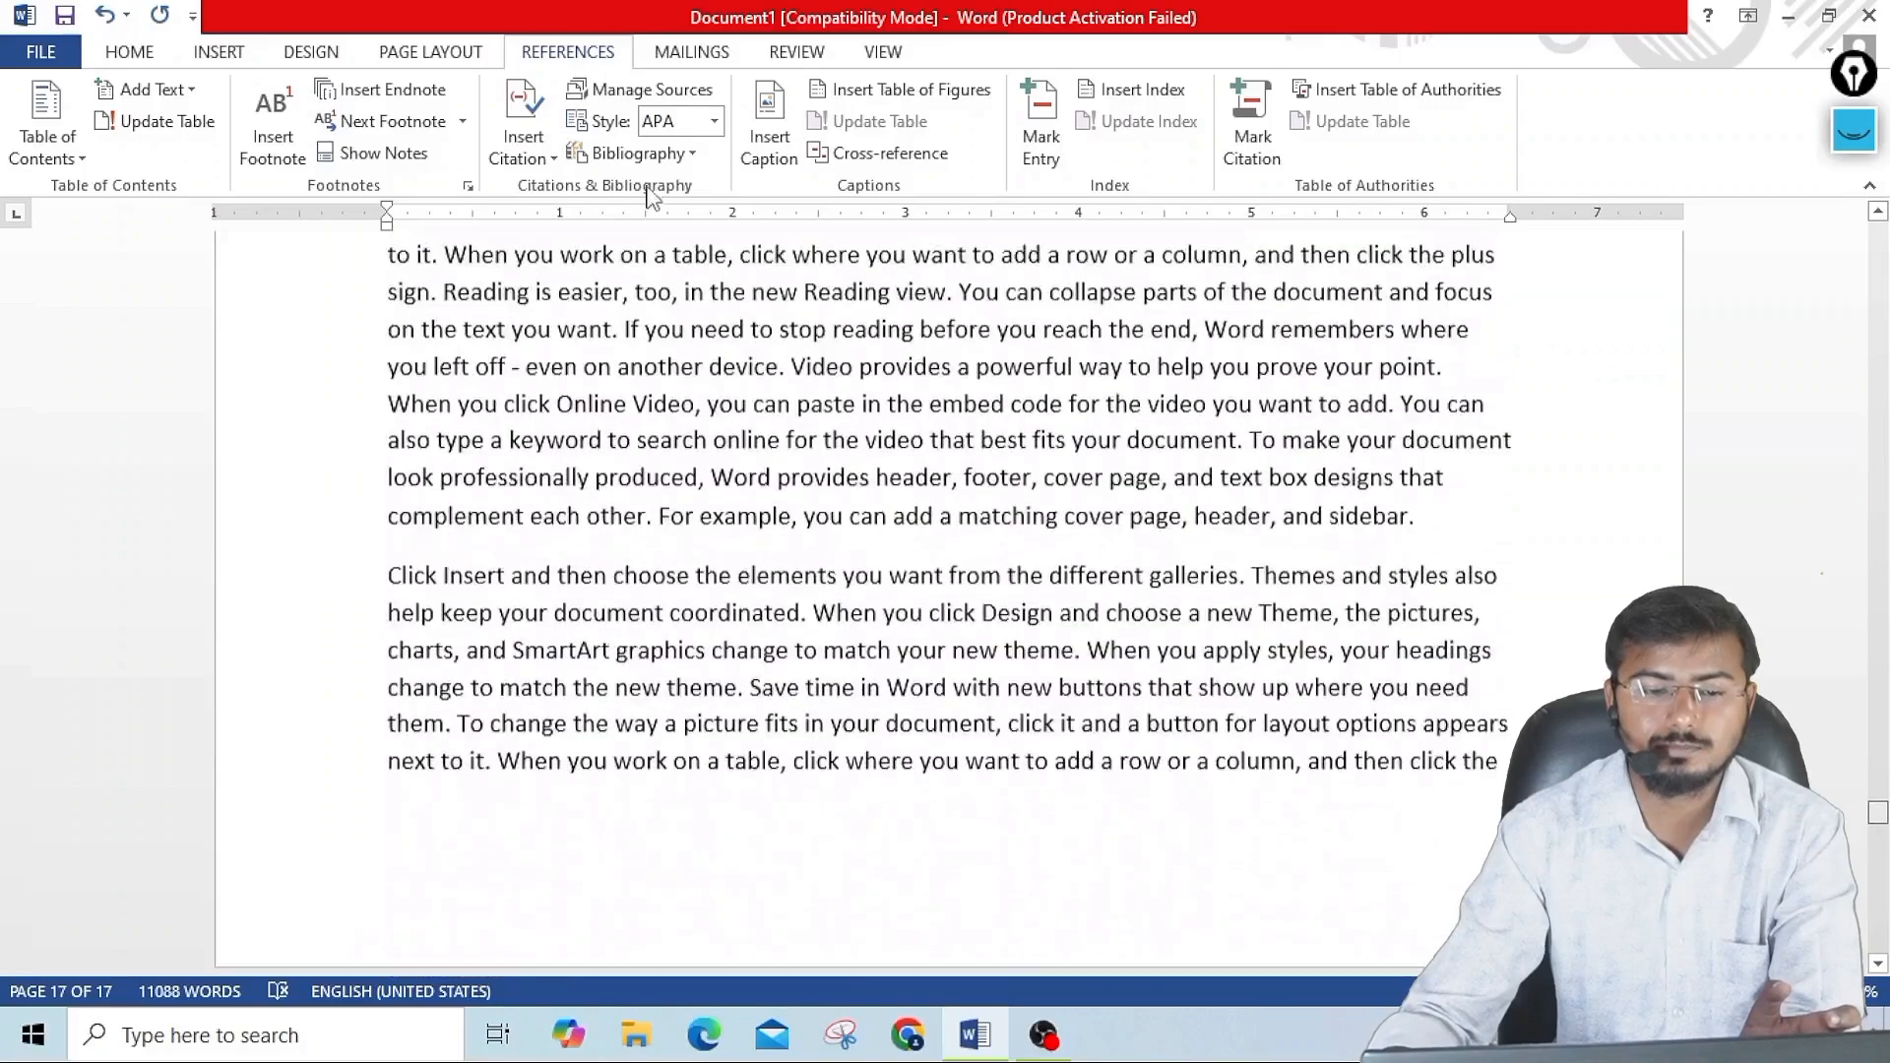
left_click(463, 122)
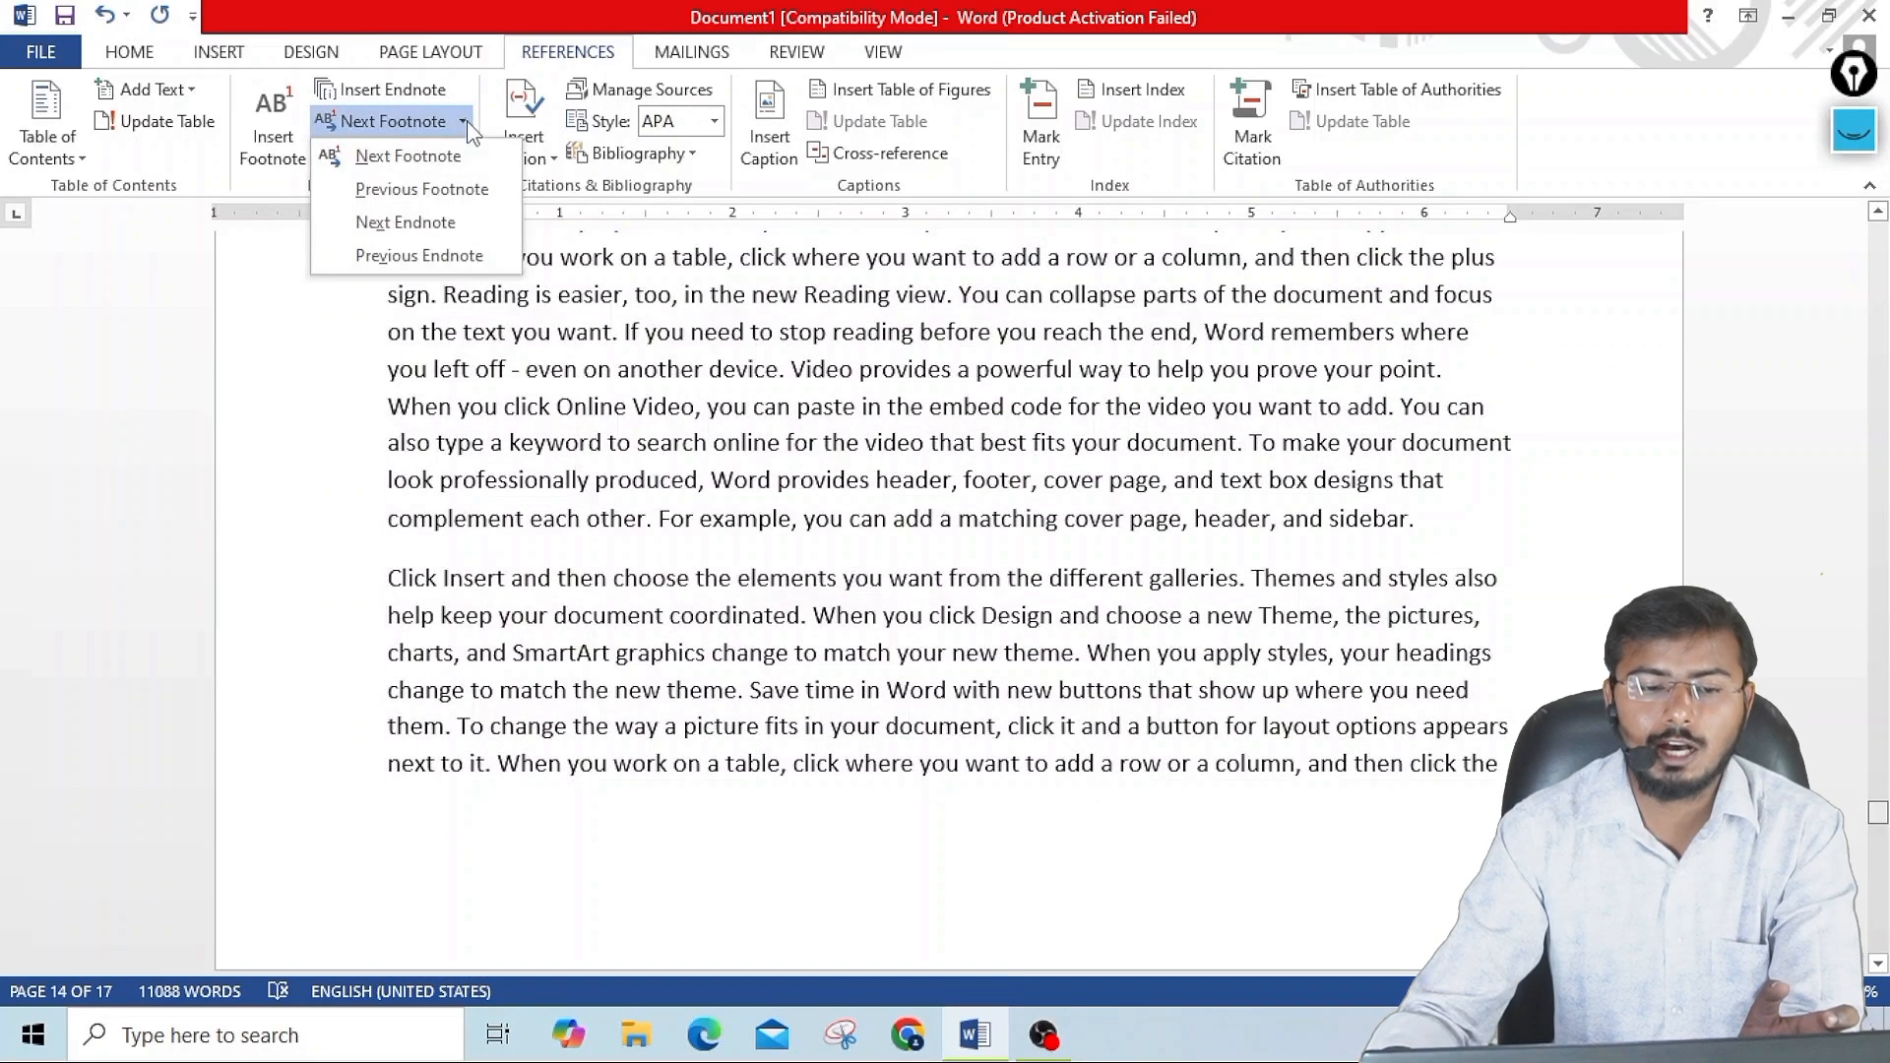
left_click(379, 160)
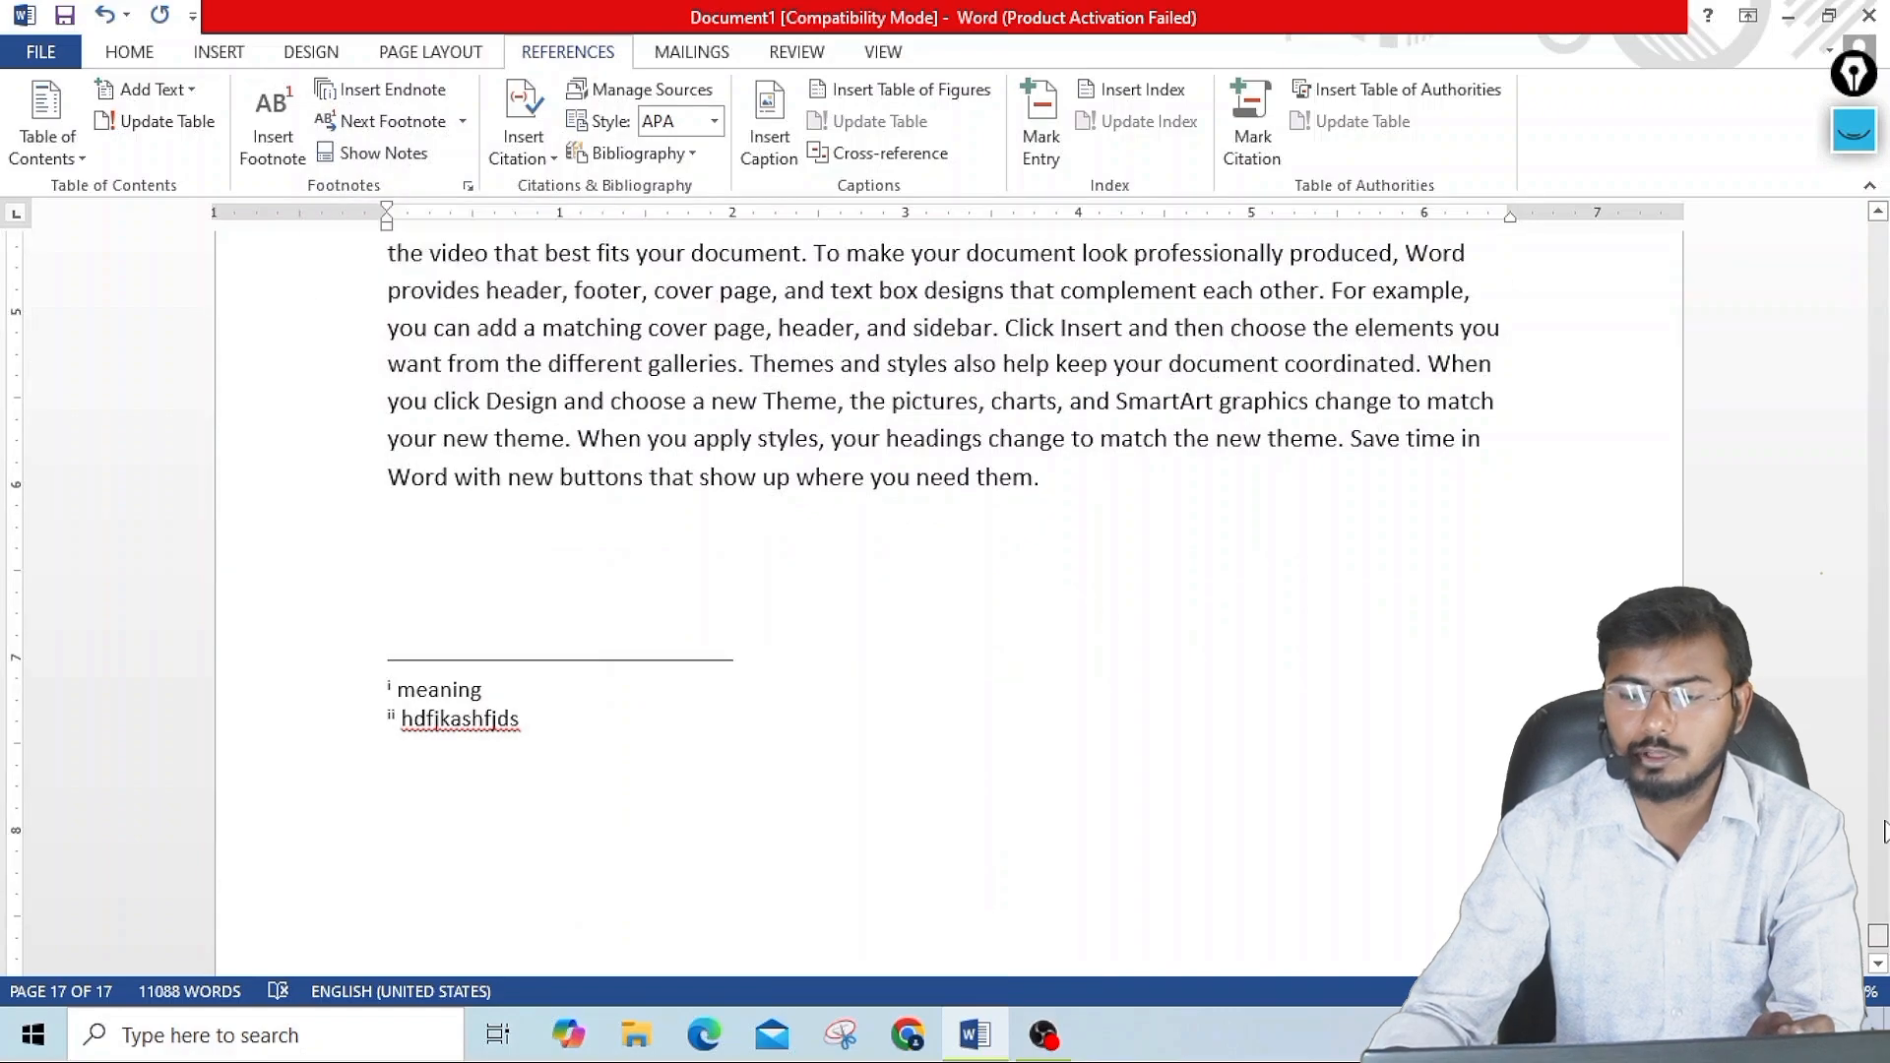
- Return to the start of the document and step forward through the first three footnote references
scroll(1882, 953, "up", 4)
key("ctrl+Home")
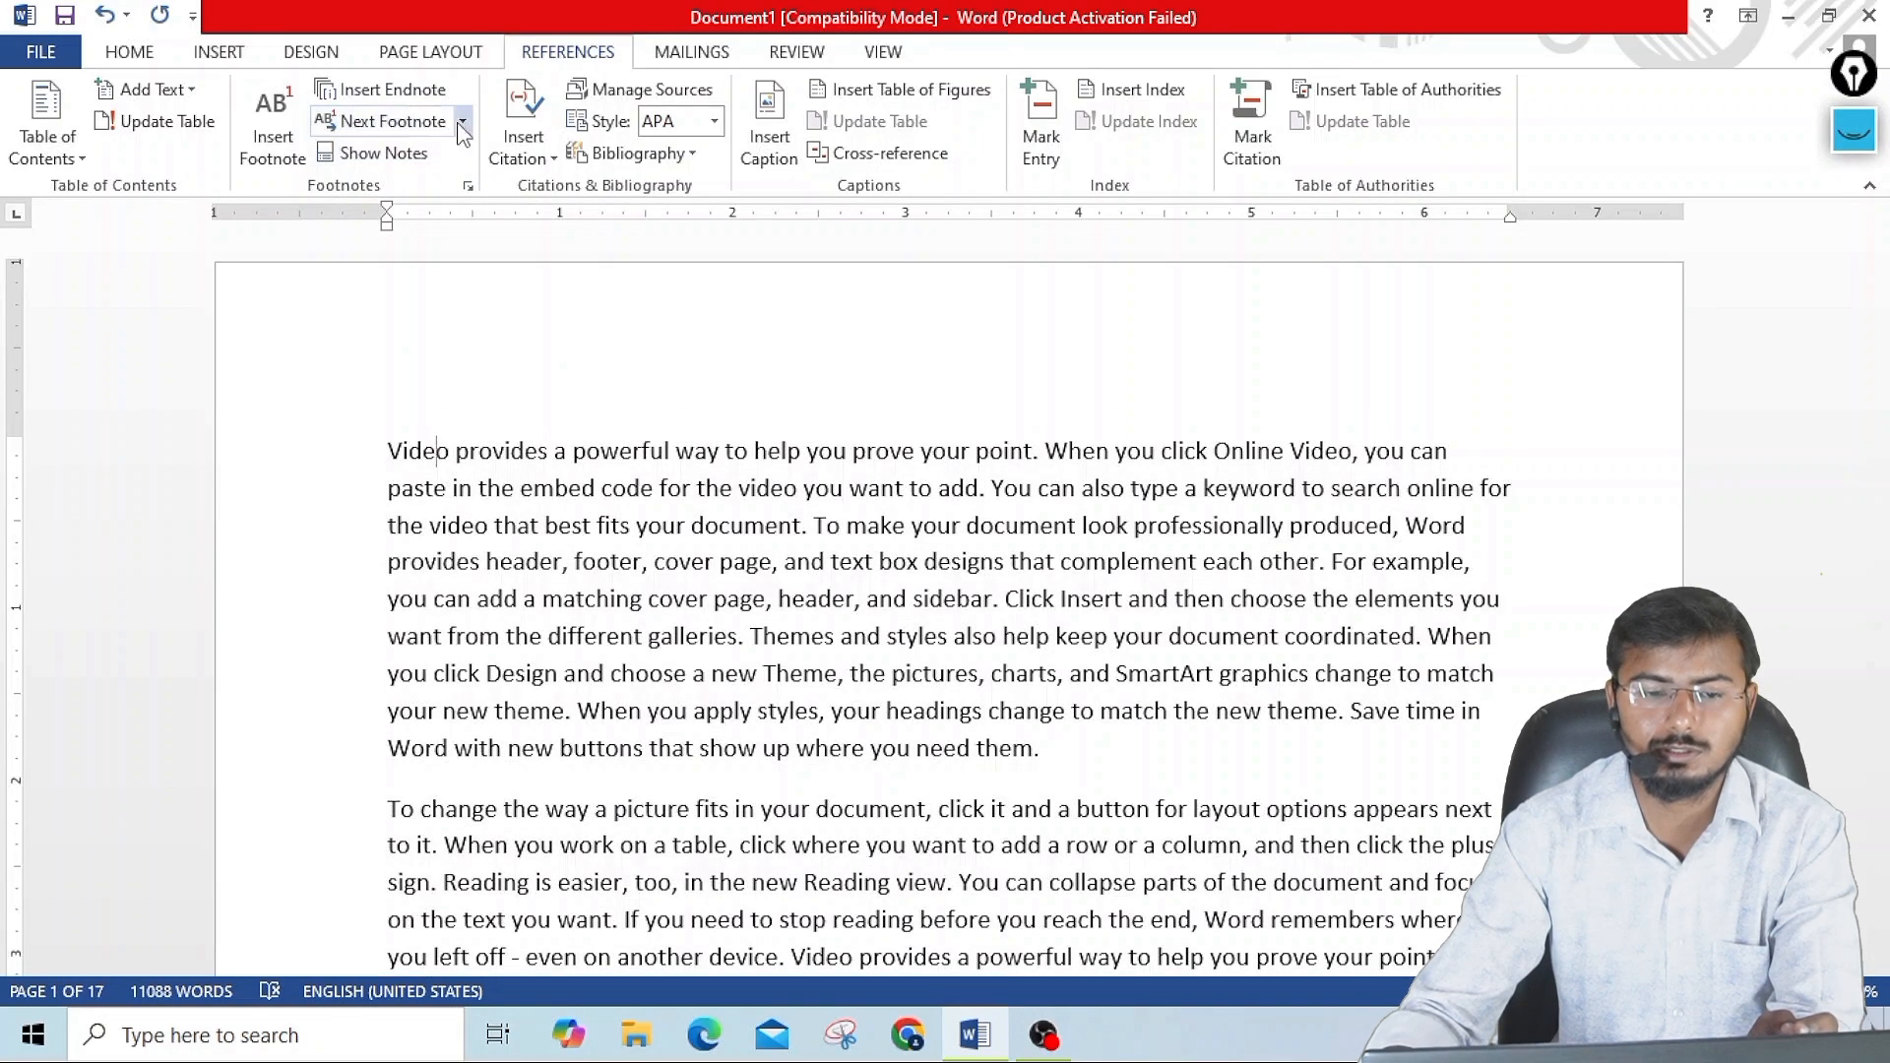
left_click(410, 124)
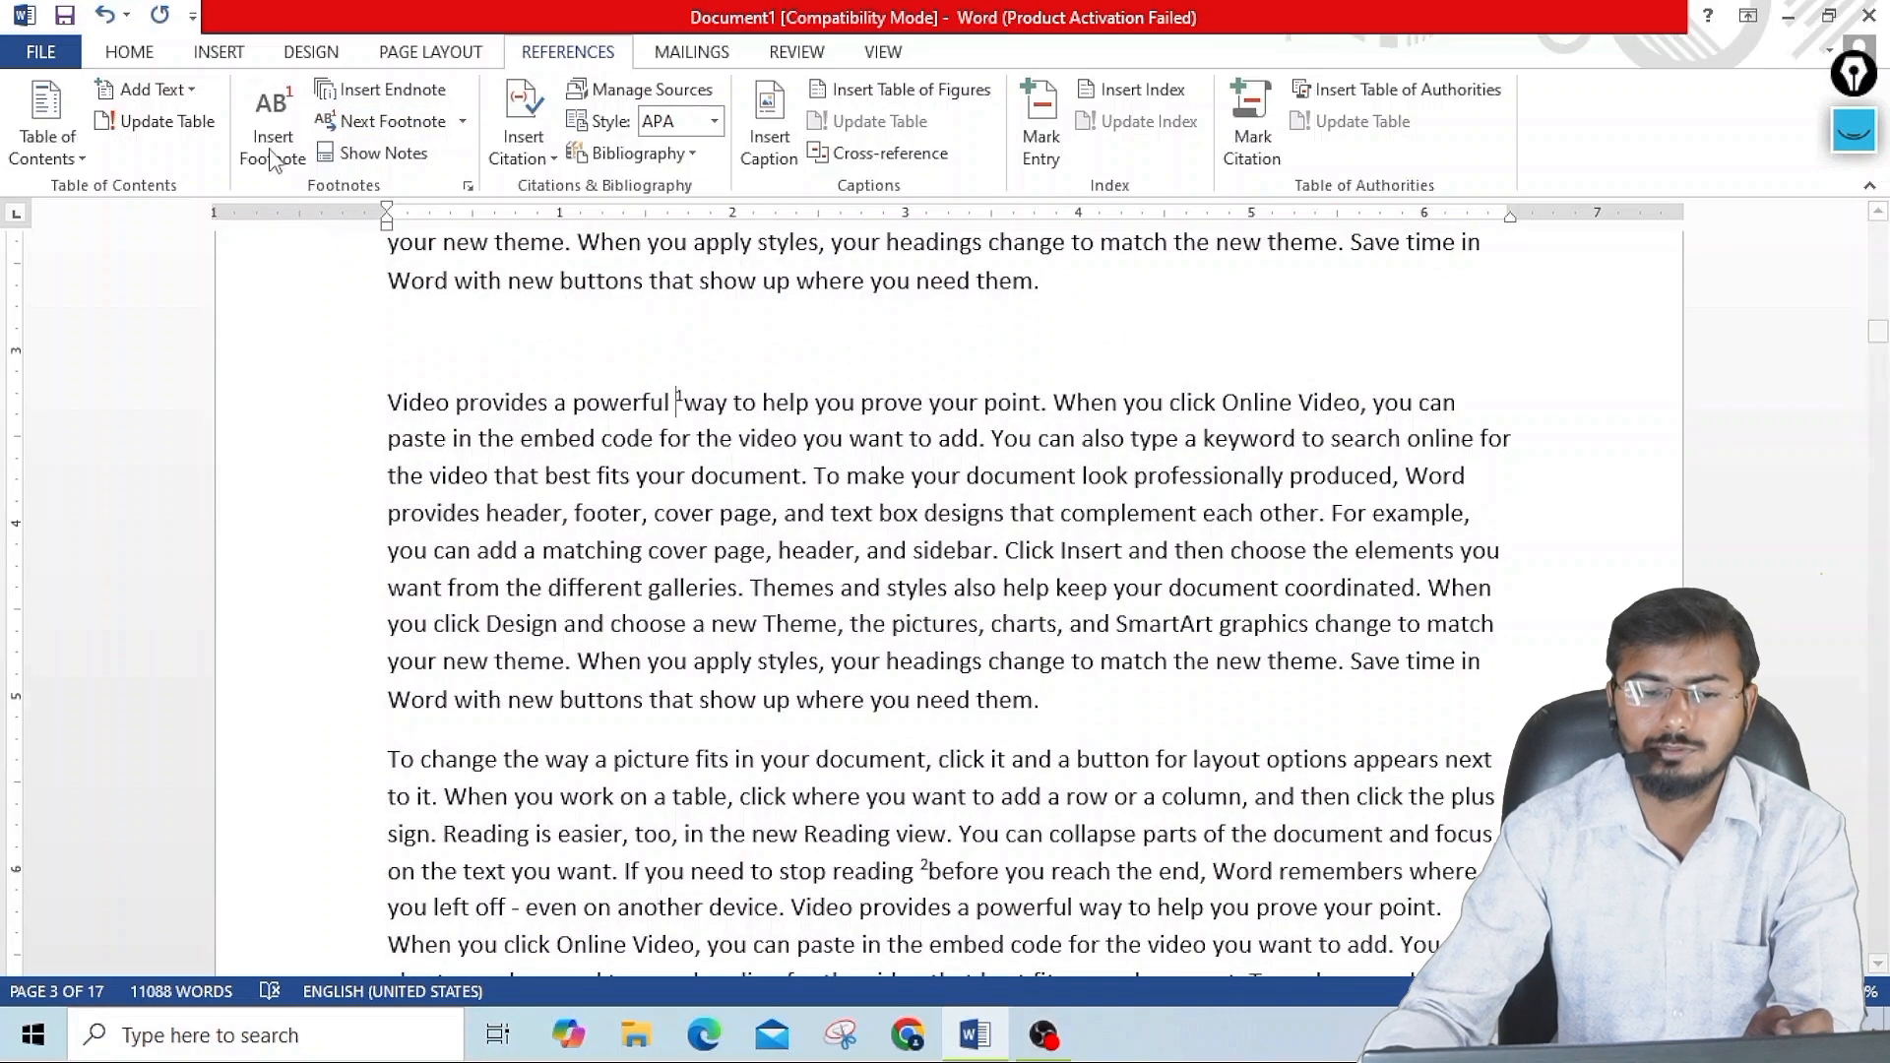
left_click(382, 126)
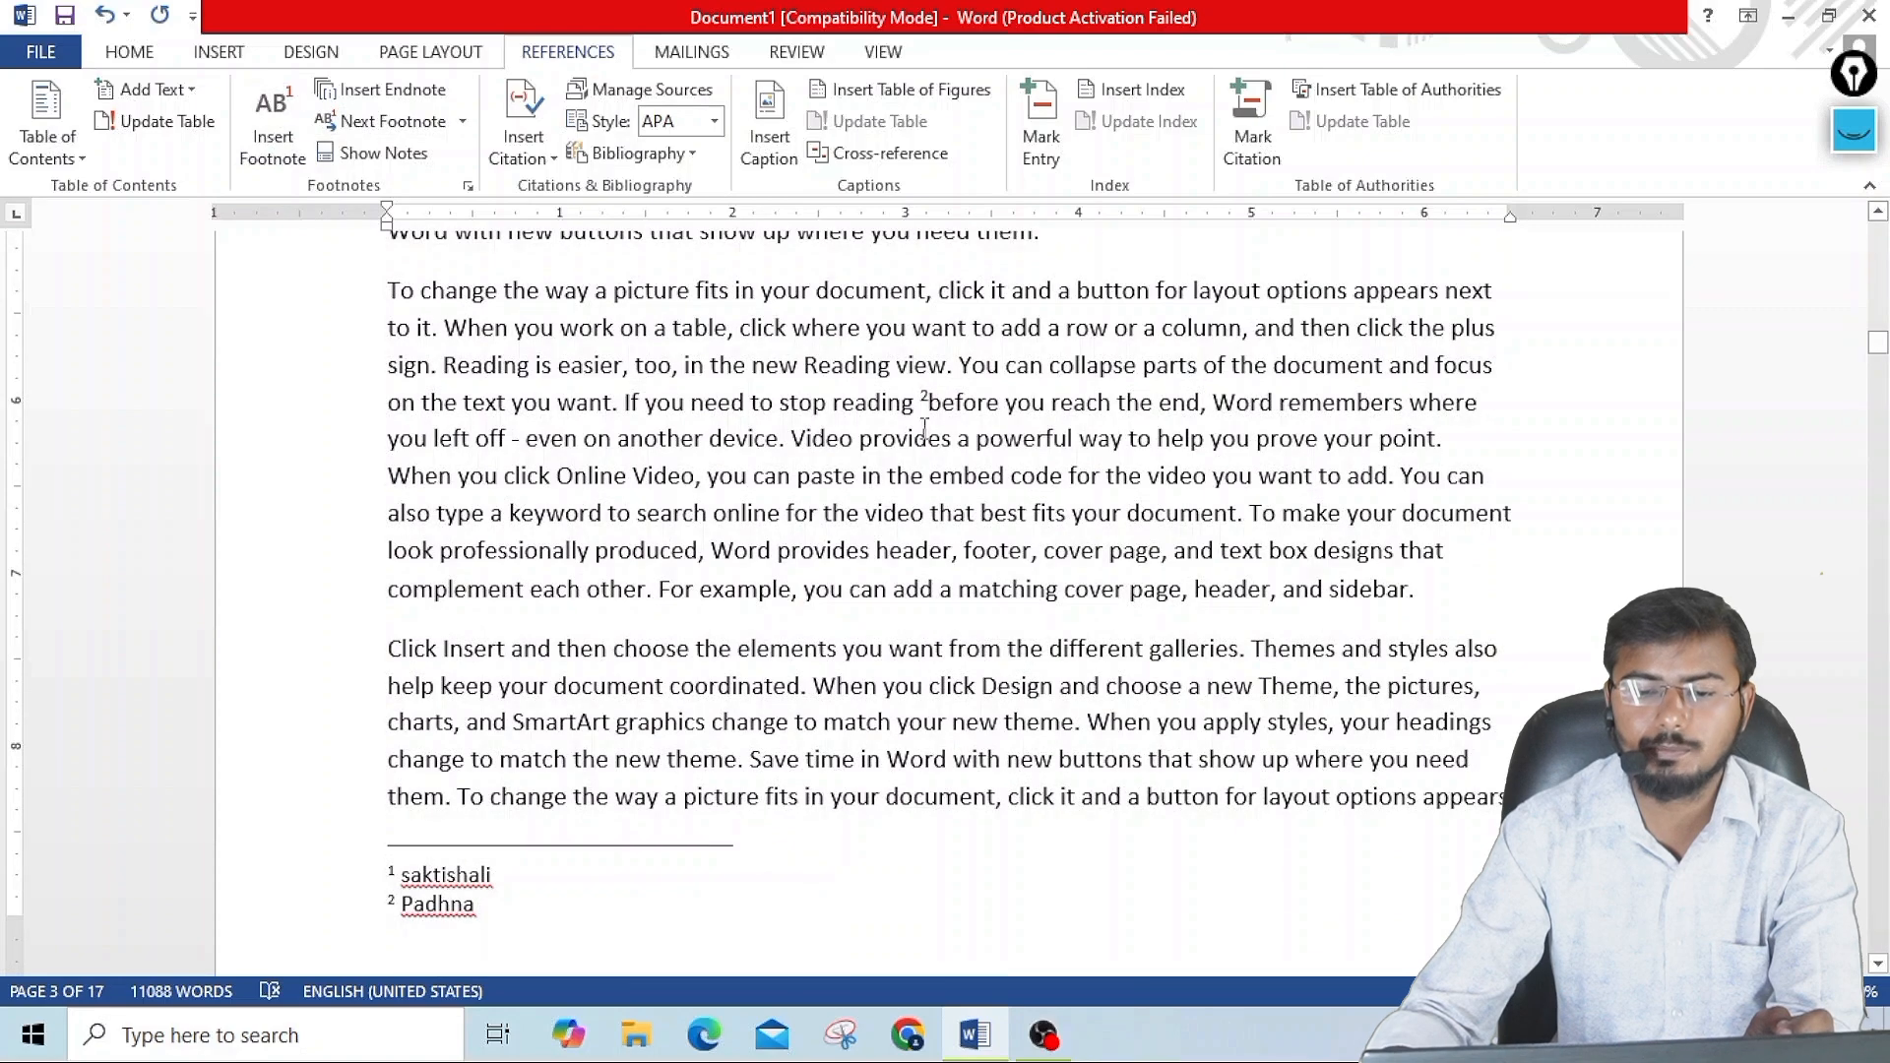
left_click(416, 119)
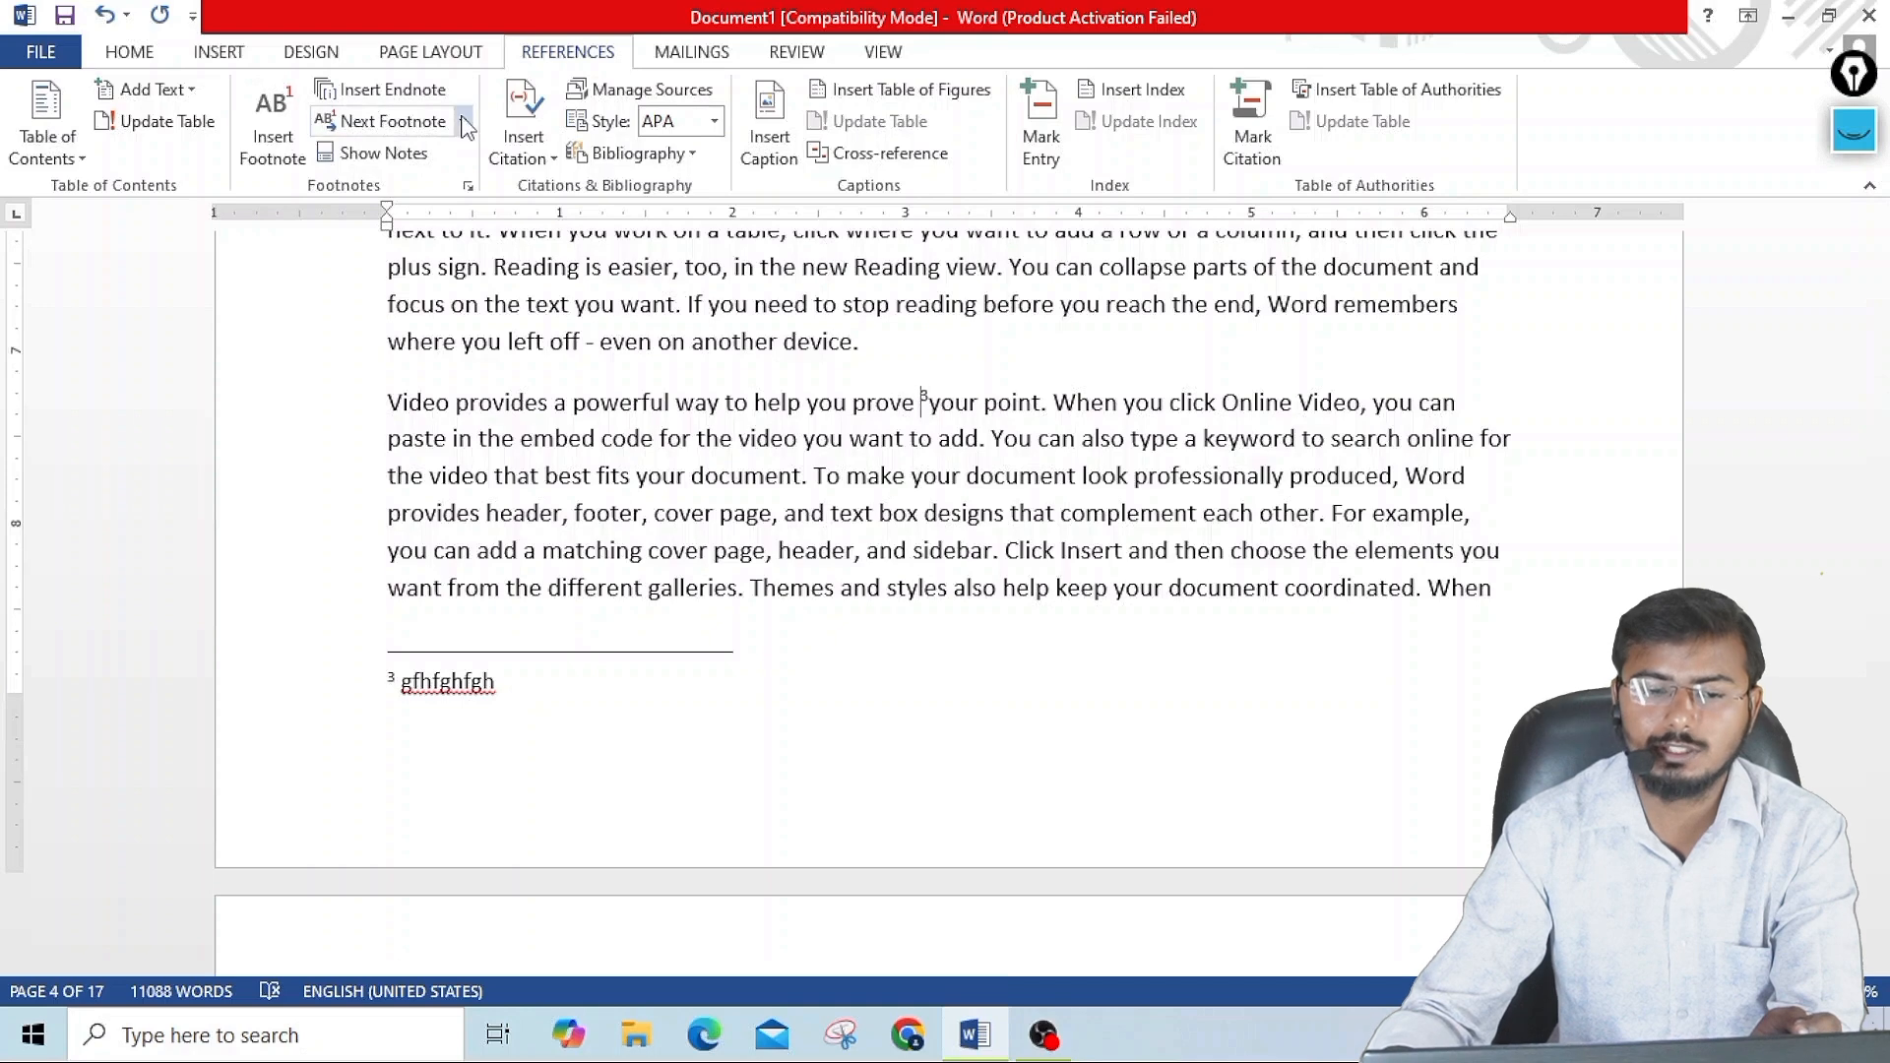
- Go back to the previous footnote reference and jump to the next endnote reference
left_click(462, 120)
left_click(386, 192)
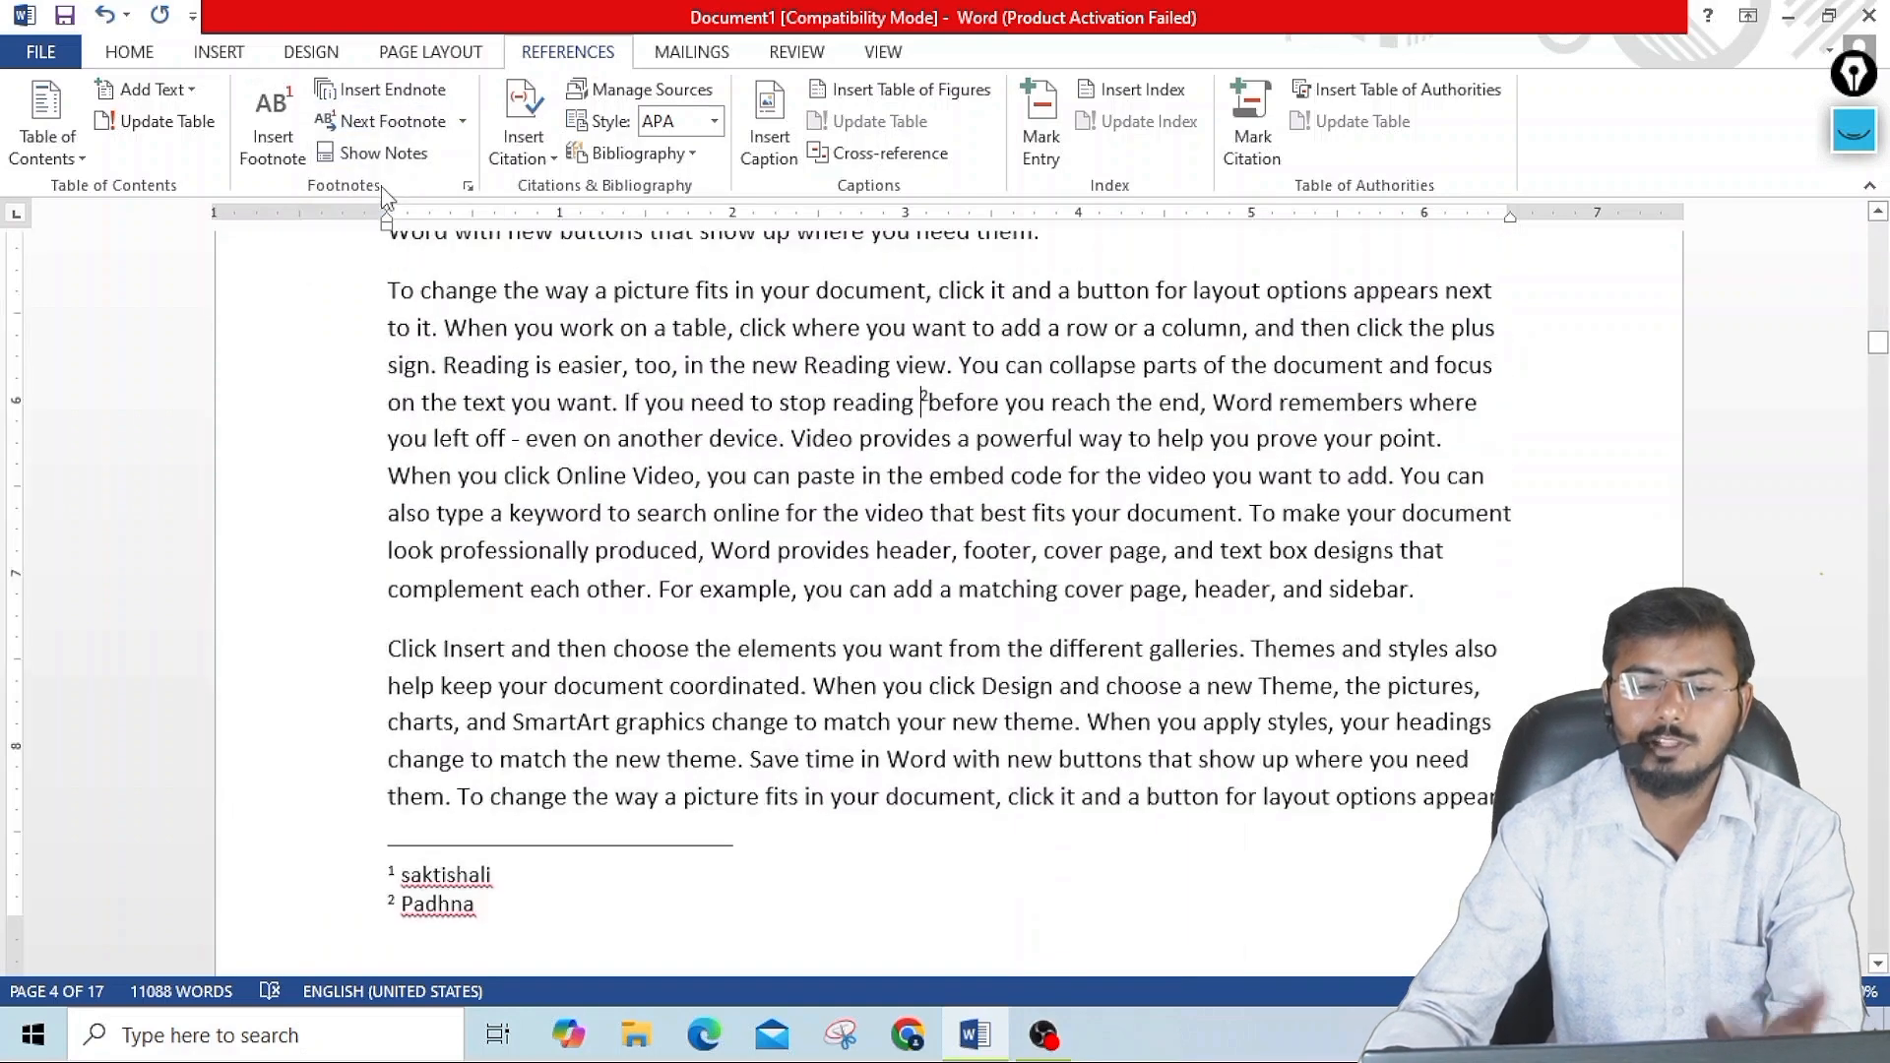
left_click(462, 120)
left_click(439, 227)
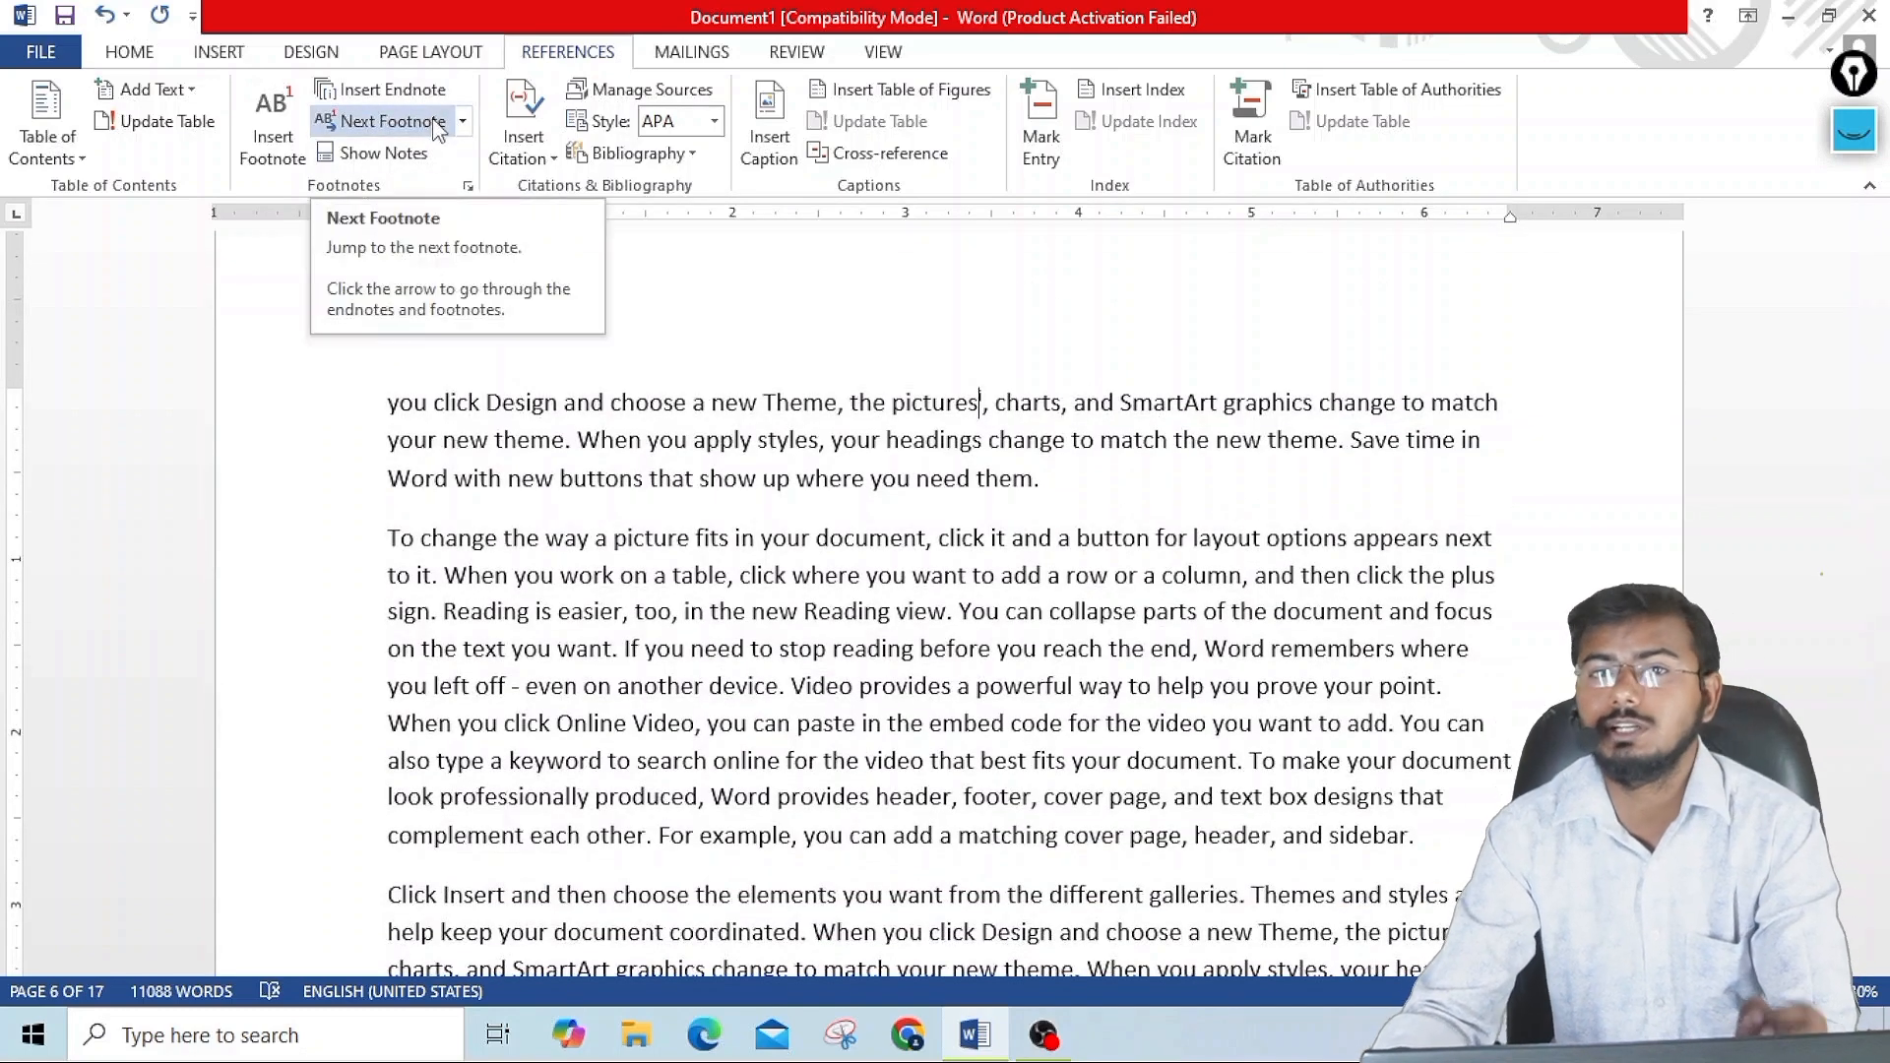
- Show the document's notes with the View endnote area option
left_click(384, 154)
left_click(903, 521)
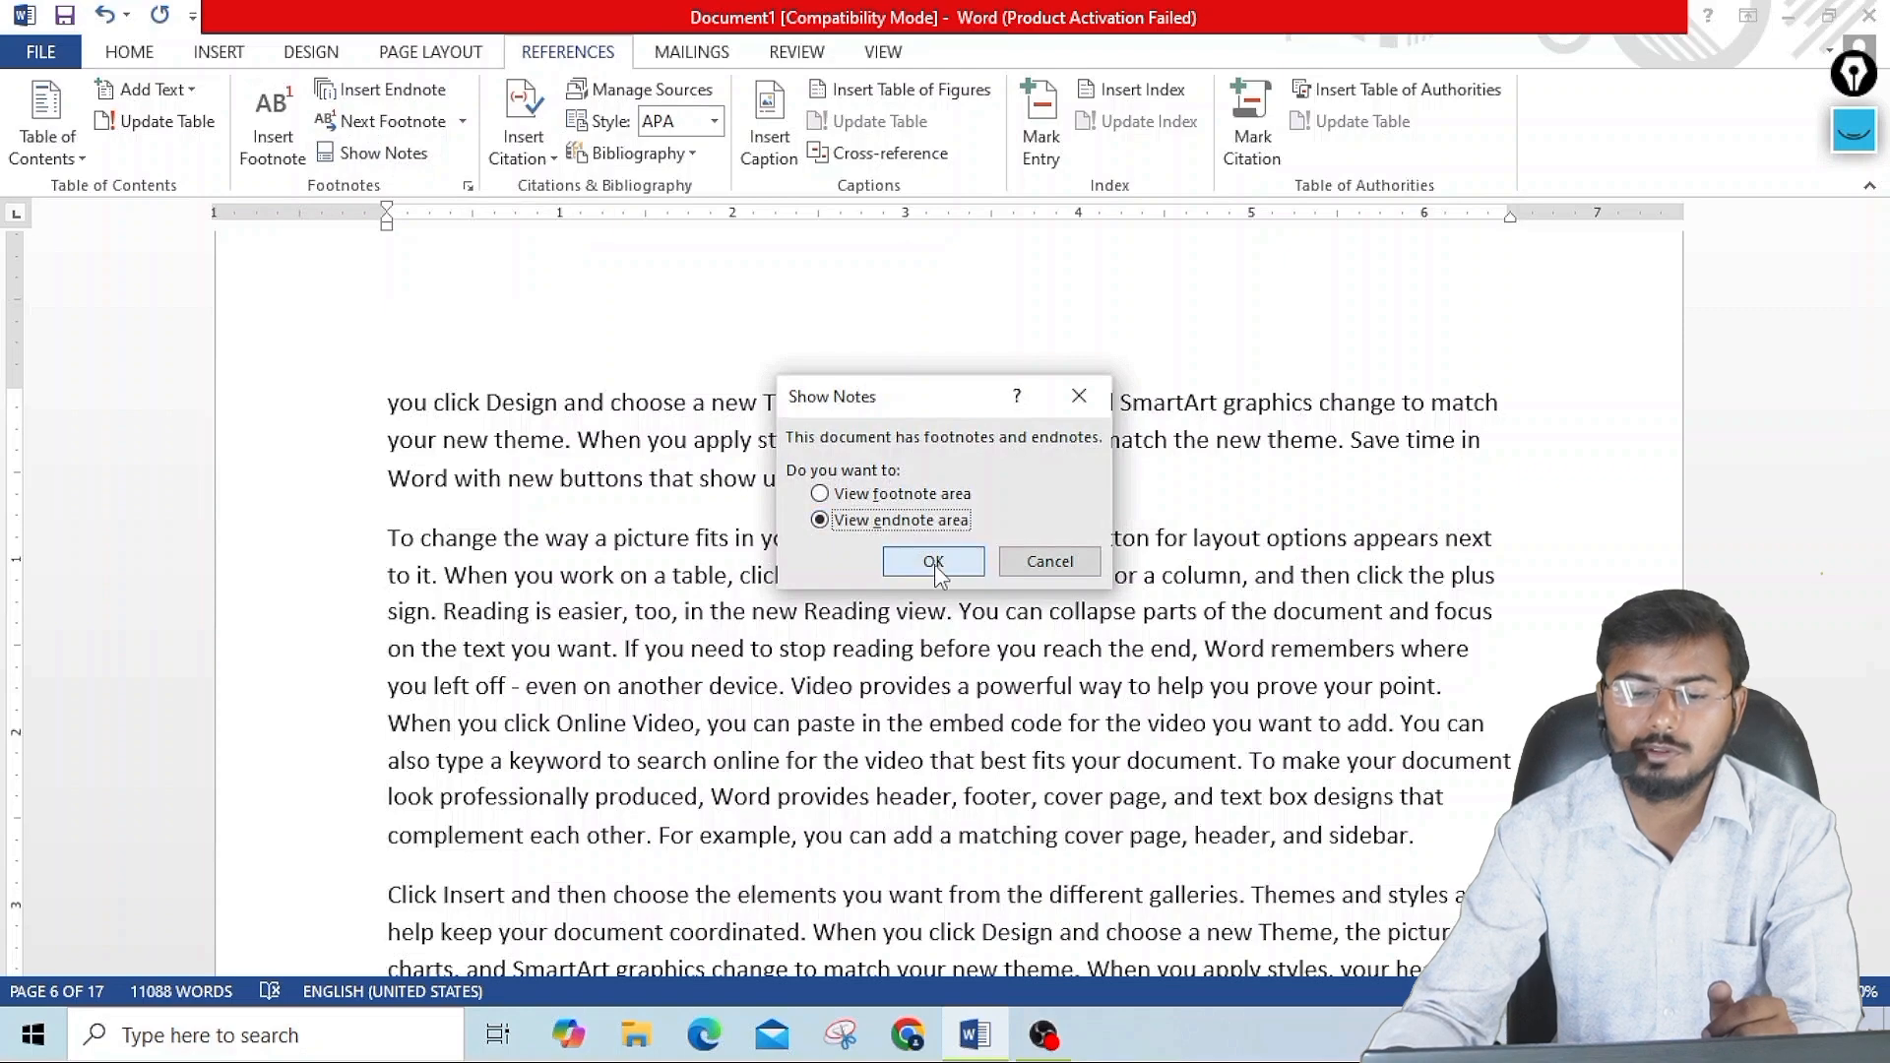
left_click(933, 562)
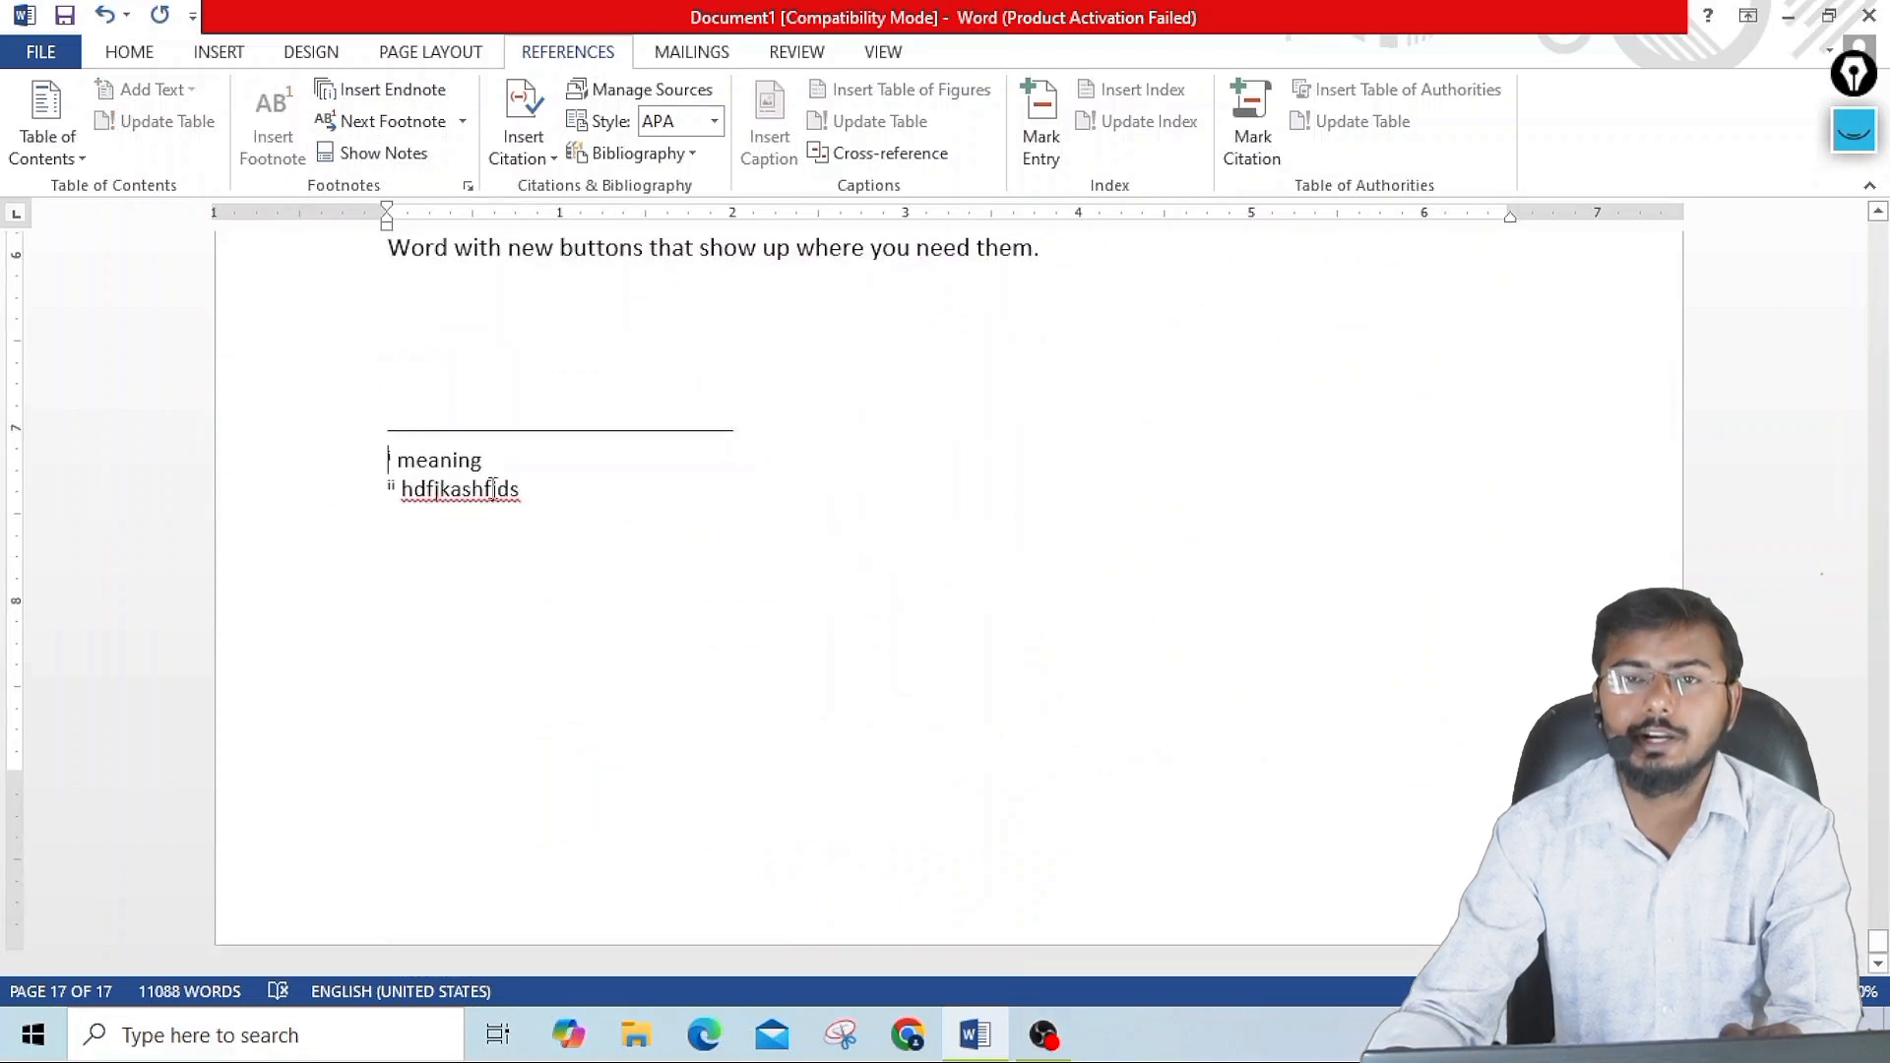
- Return from the endnote text to its reference and show the notes with the View footnote area option
left_click(388, 149)
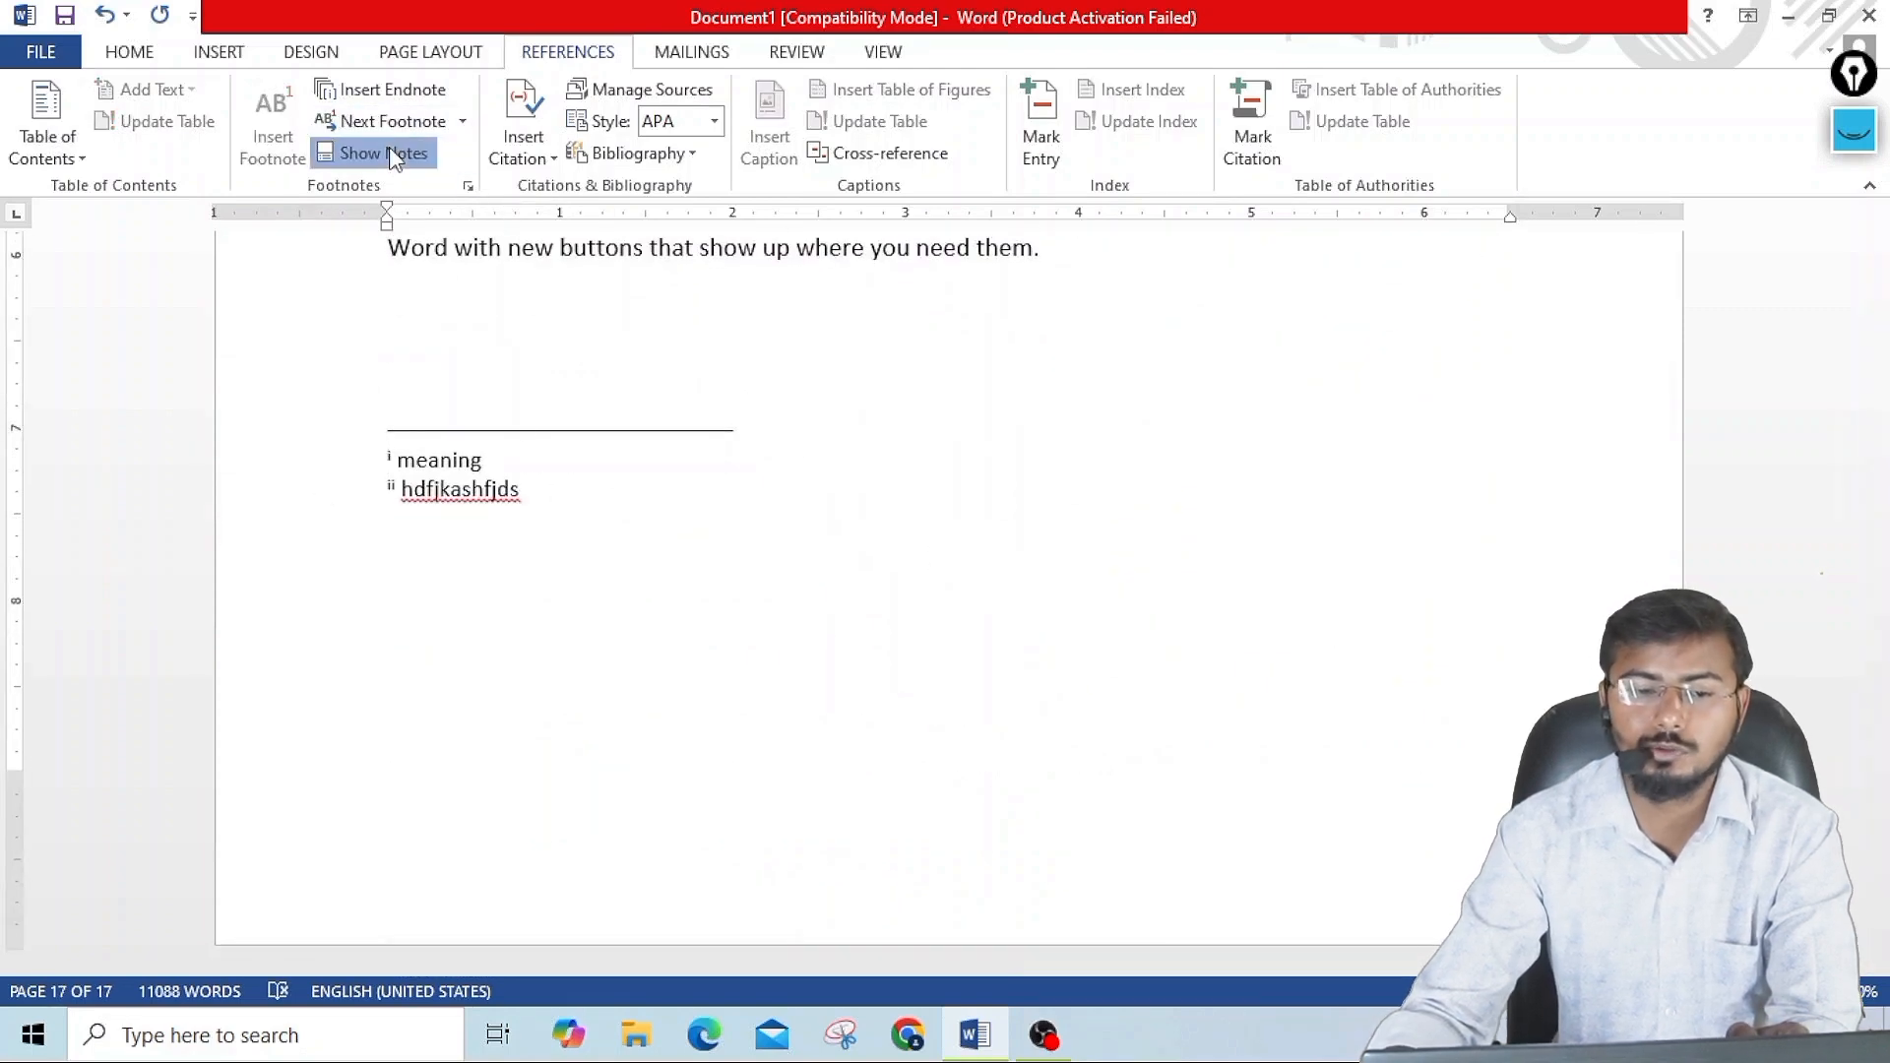
left_click(389, 155)
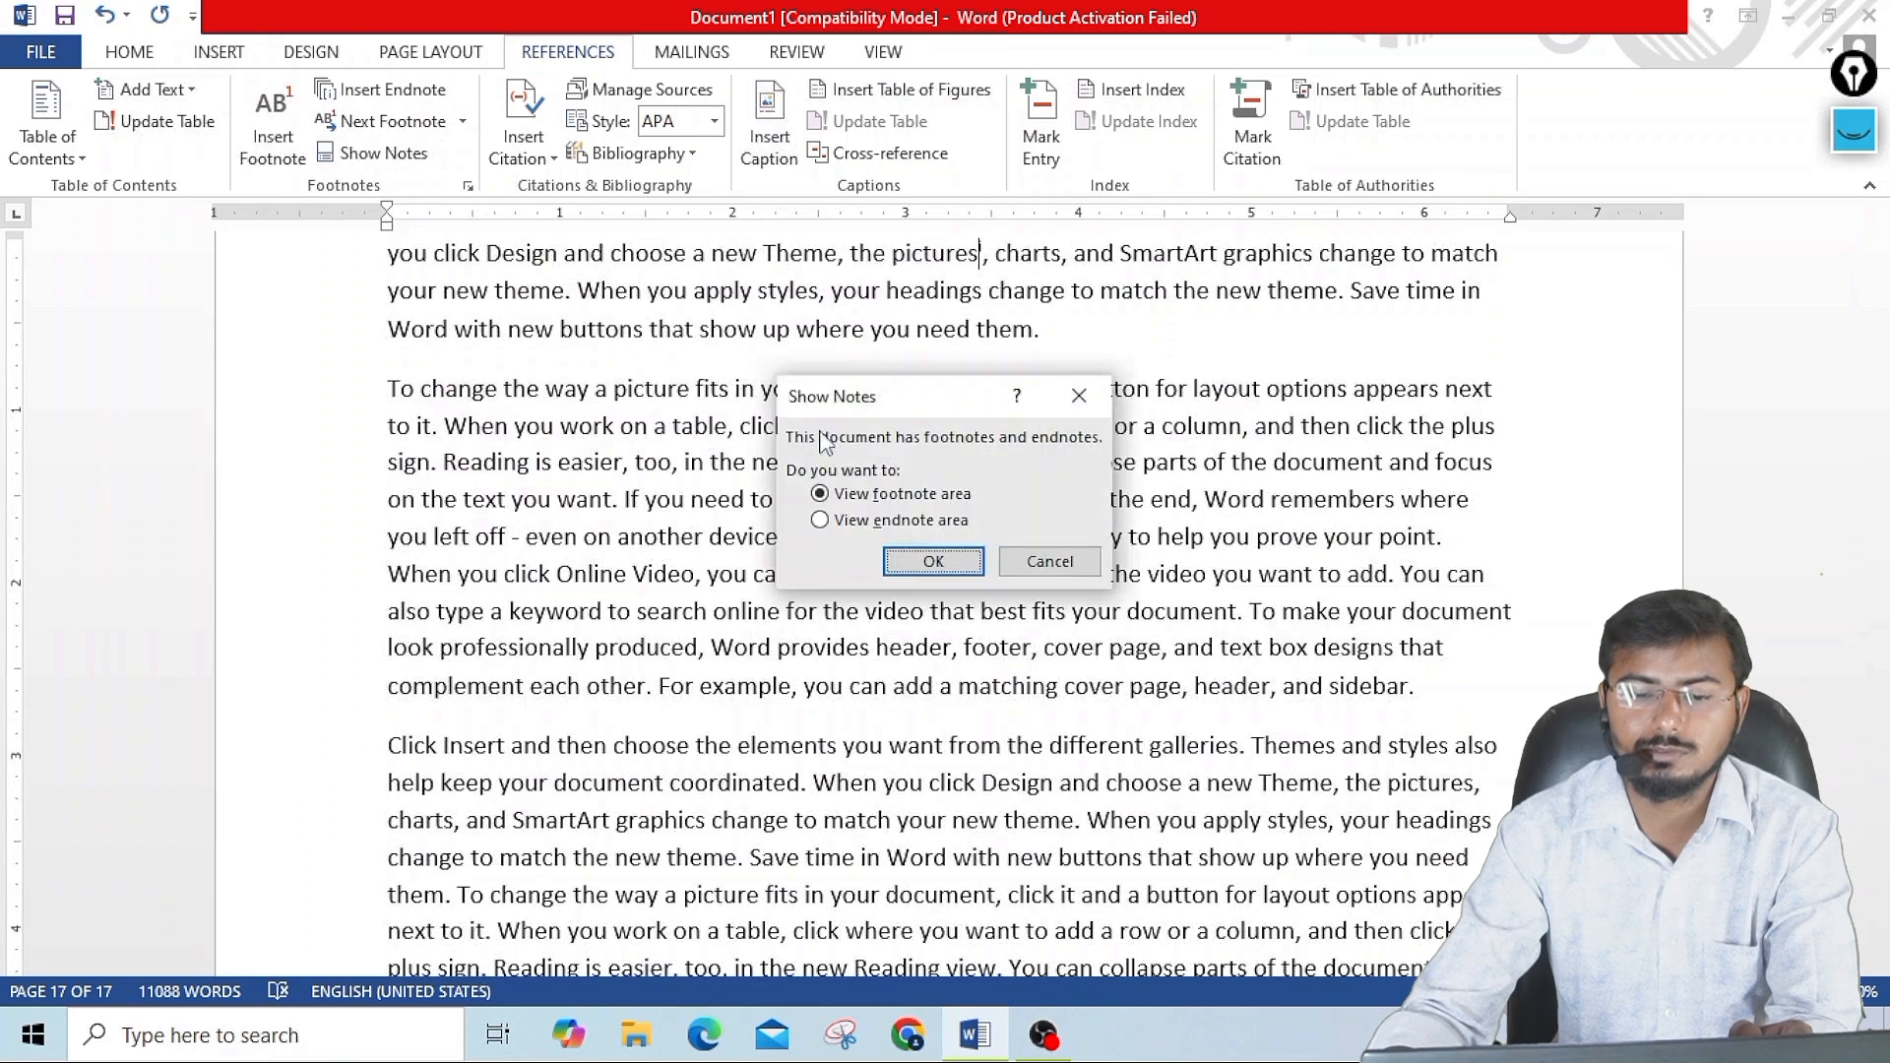
left_click(936, 566)
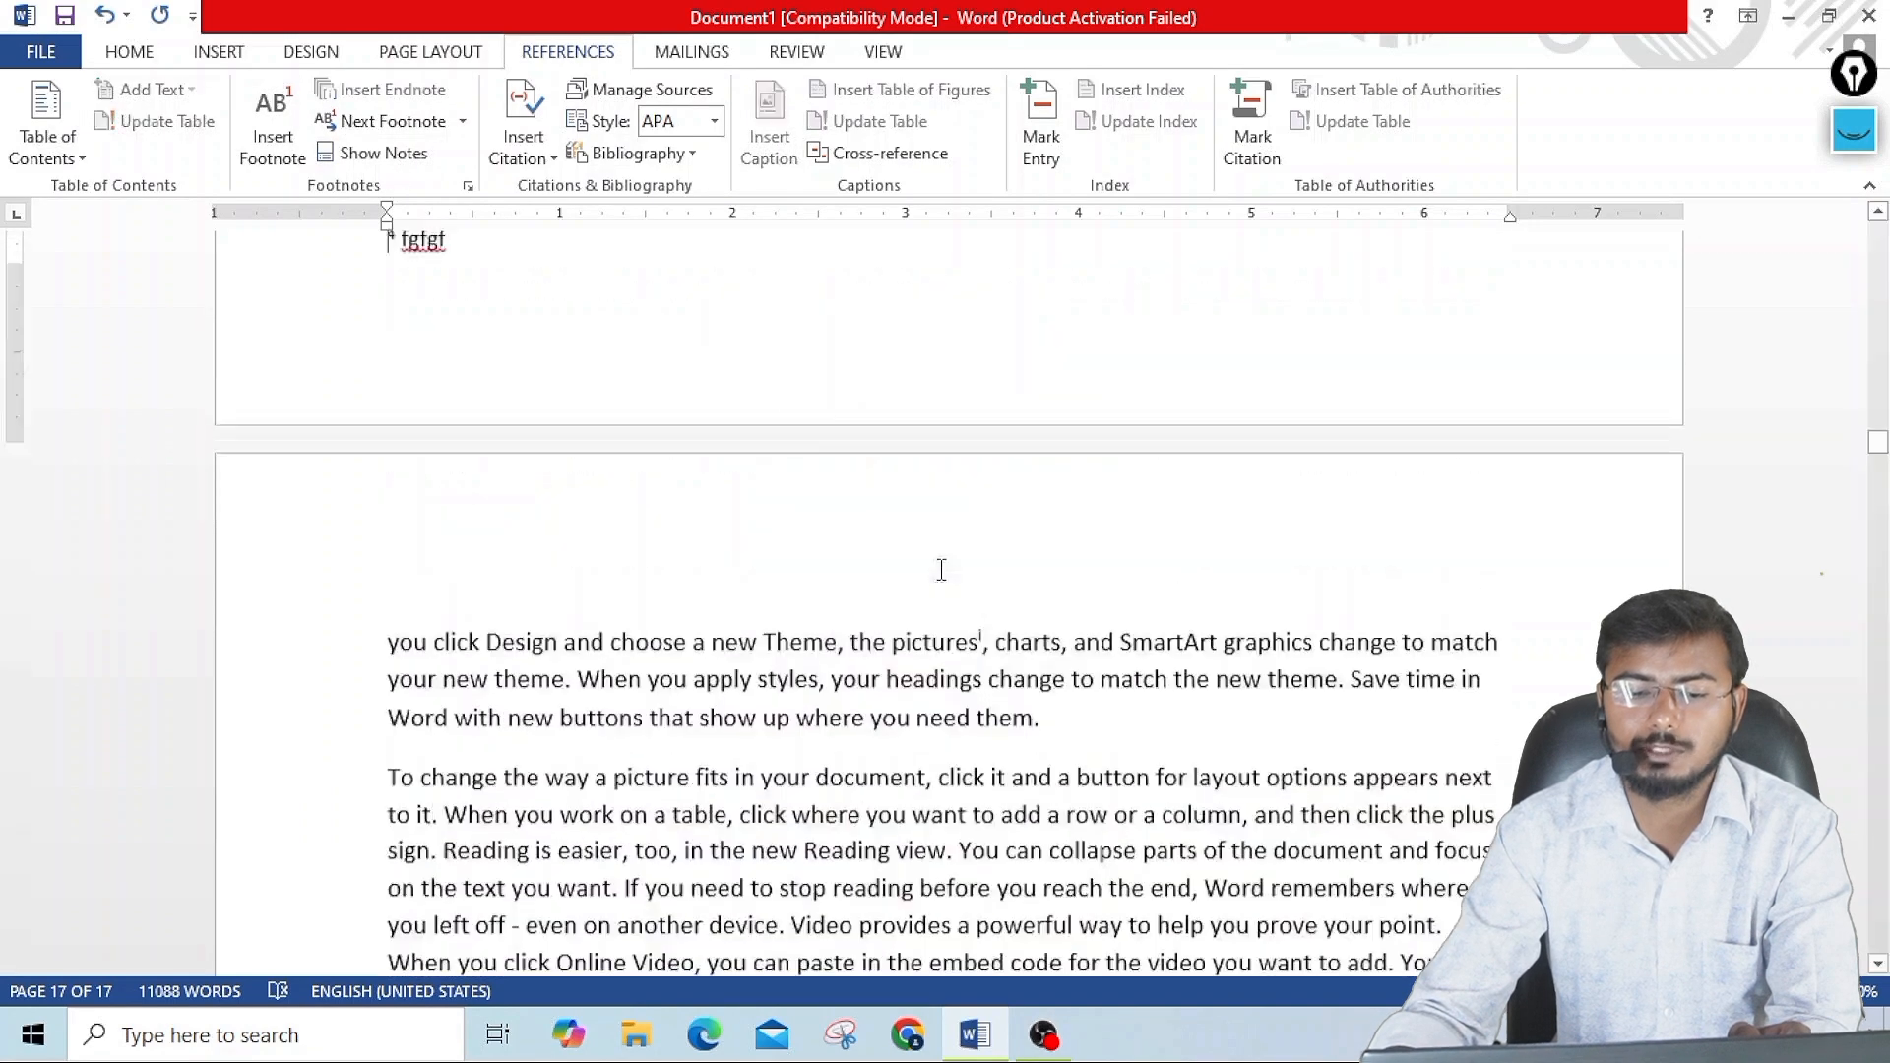